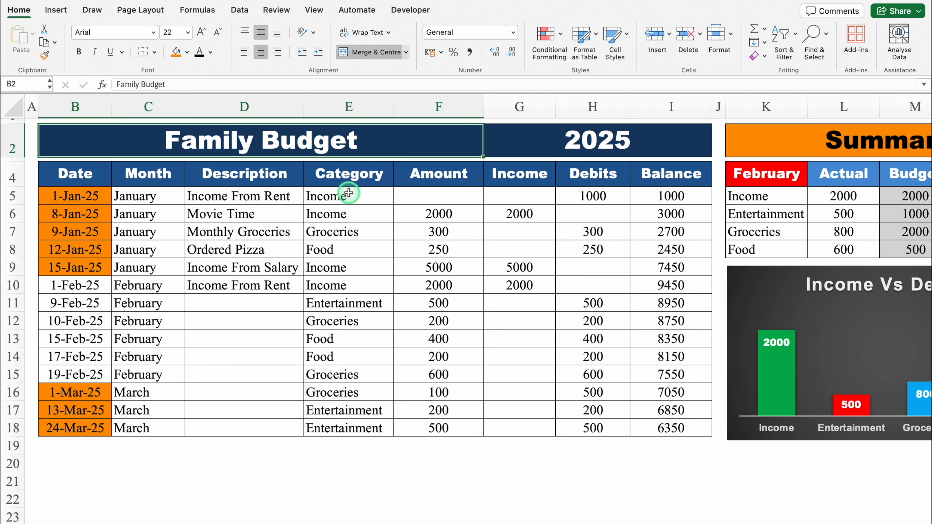
# - Examine the category choices available for cell E5 in the Family Budget table
pyautogui.click(356, 197)
pyautogui.click(399, 199)
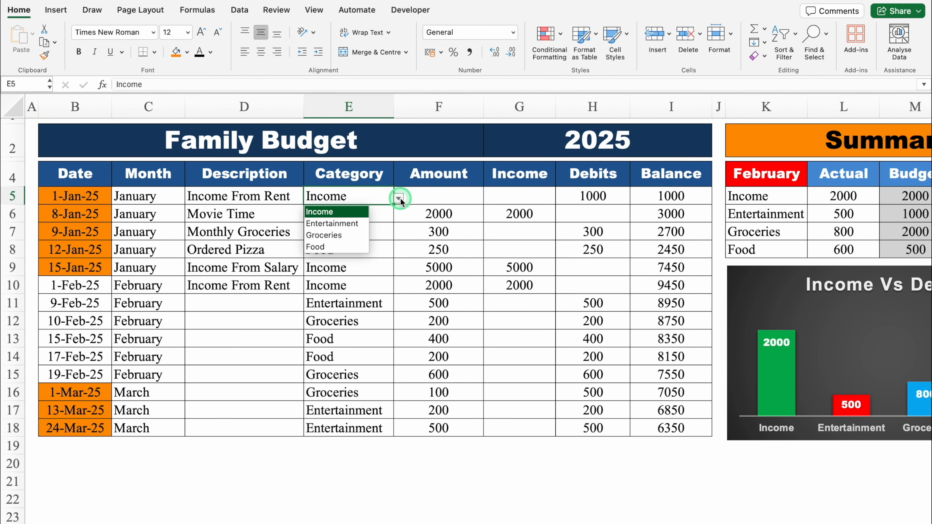
pyautogui.click(379, 197)
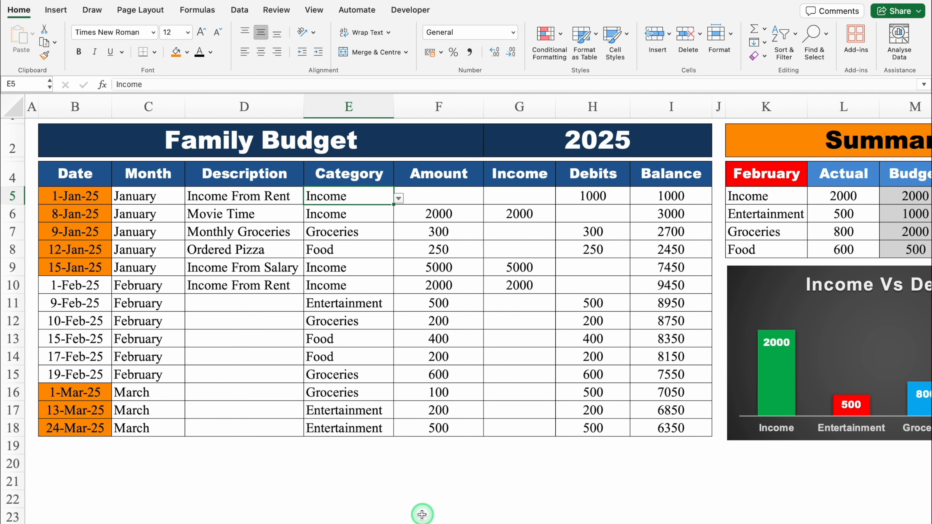
# - Switch the month in the Summary table's header cell K4 to January
pyautogui.moveTo(422, 514); pyautogui.dragTo(622, 493)
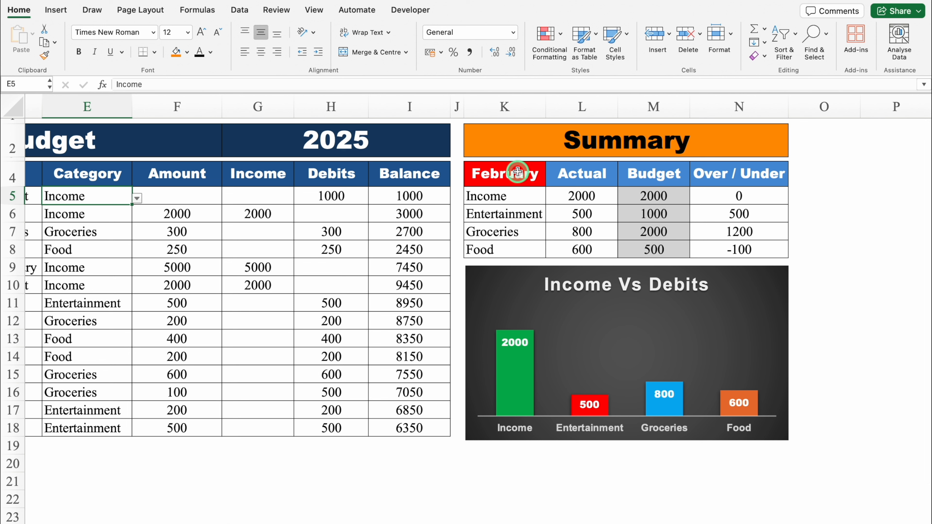
pyautogui.click(518, 171)
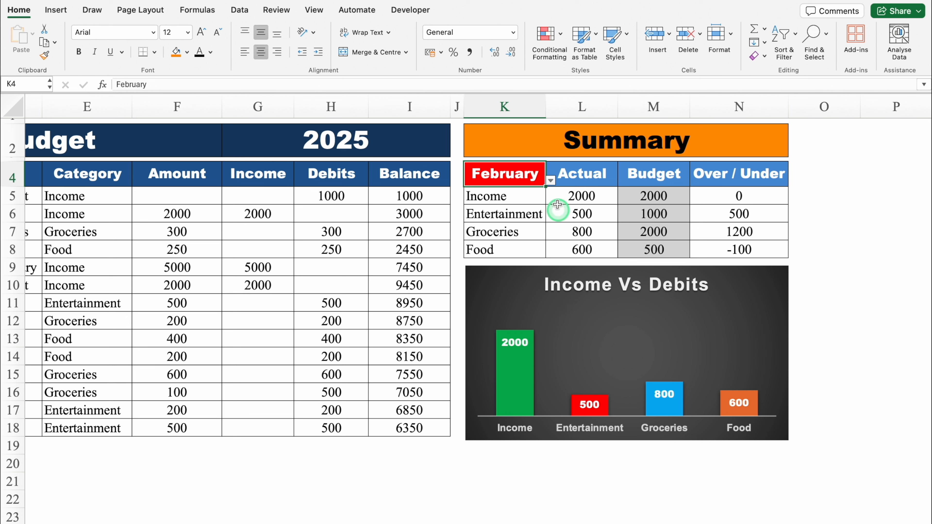
pyautogui.click(551, 180)
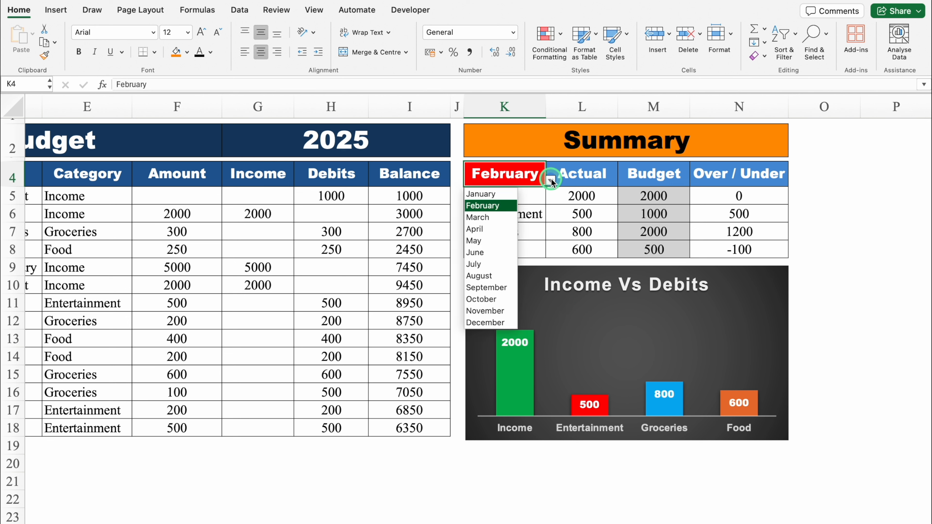
pyautogui.click(505, 194)
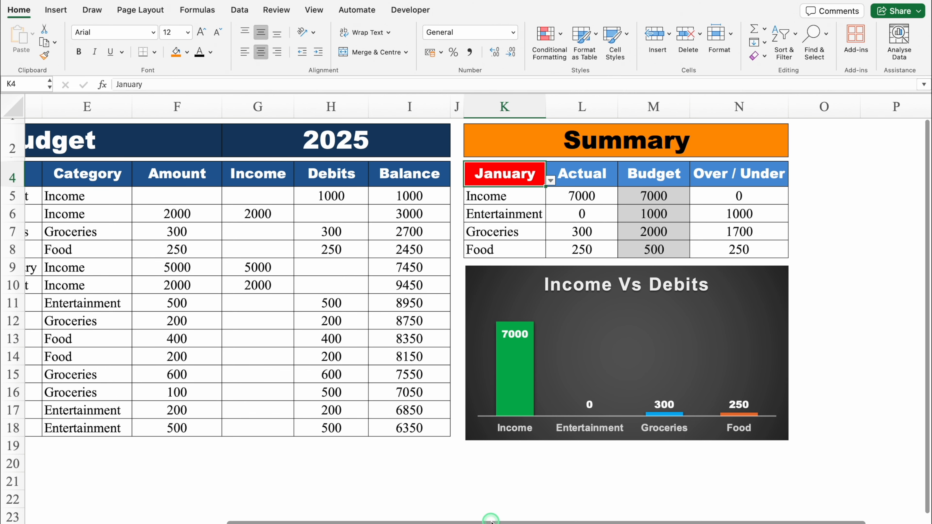
pyautogui.moveTo(491, 514); pyautogui.dragTo(162, 511)
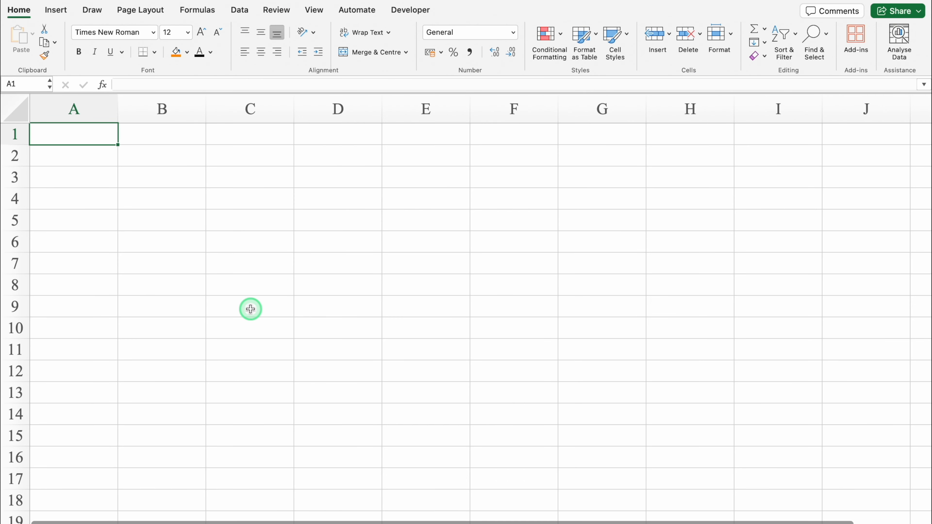
# - Middle-align every cell of the blank sheet vertically and narrow column A to a thin margin
pyautogui.click(17, 106)
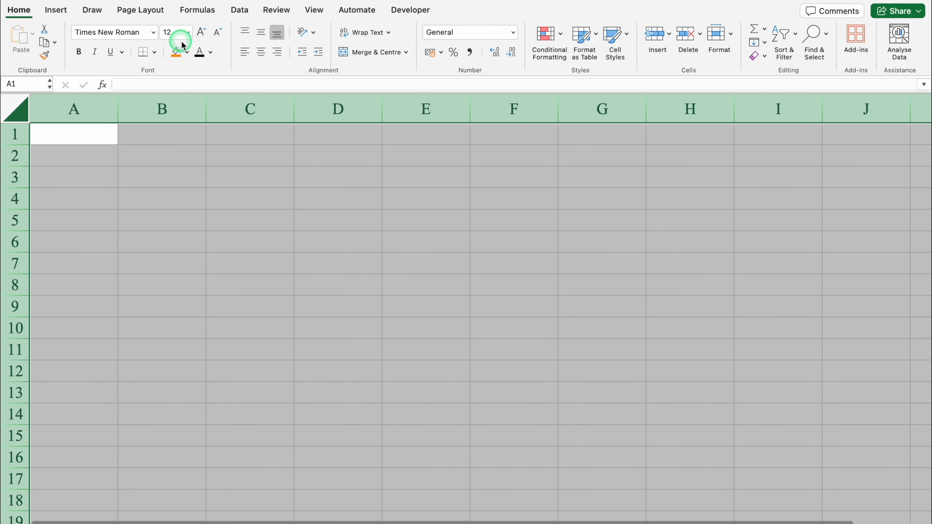
pyautogui.click(262, 33)
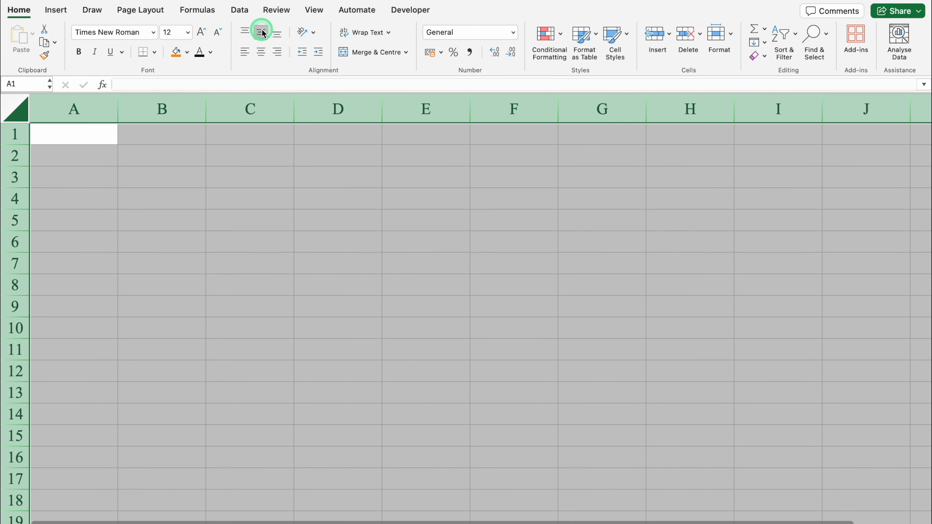
pyautogui.click(62, 136)
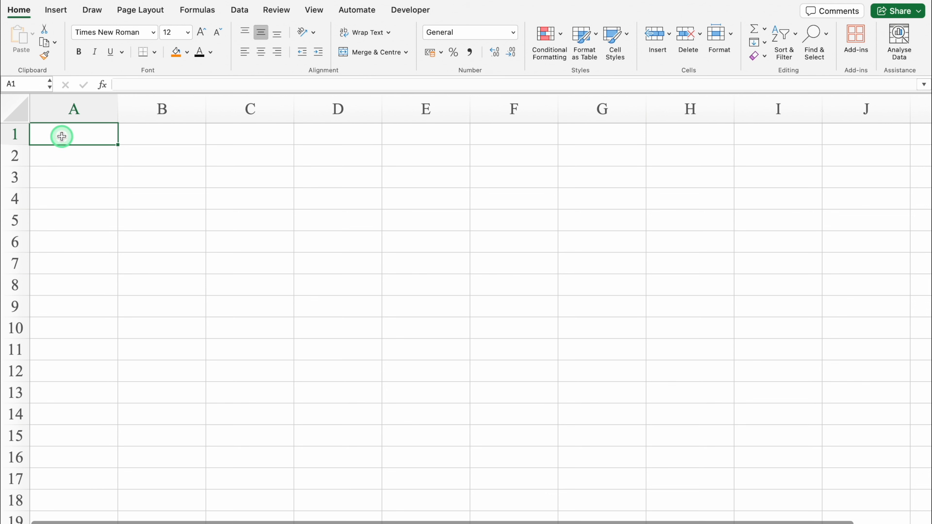
pyautogui.moveTo(118, 107); pyautogui.dragTo(40, 116)
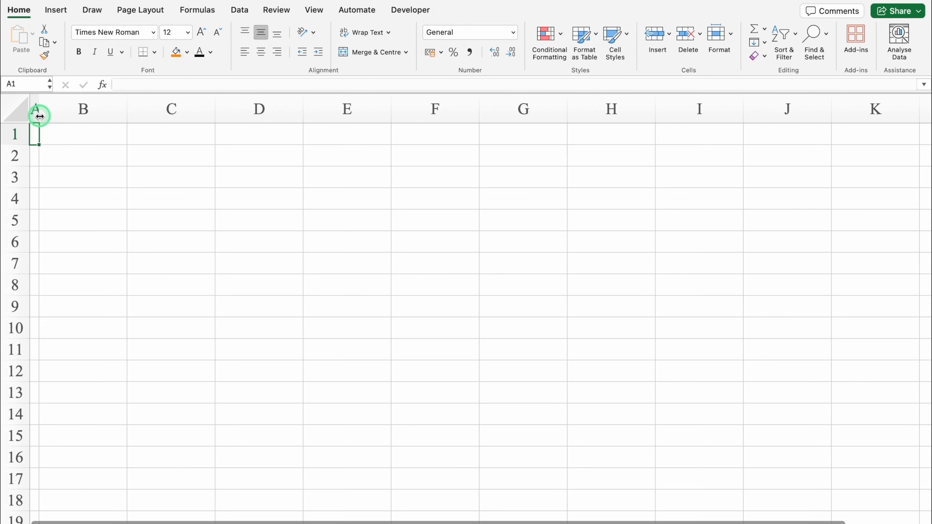
# - Merge and centre cells B2:F2, and likewise G2:I2, as two title blocks
pyautogui.click(76, 156)
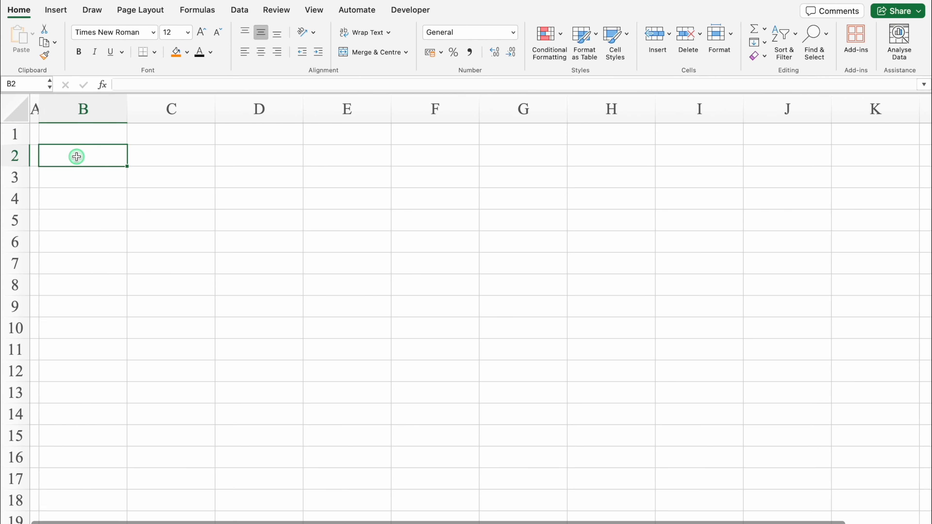
pyautogui.moveTo(76, 157); pyautogui.dragTo(431, 157)
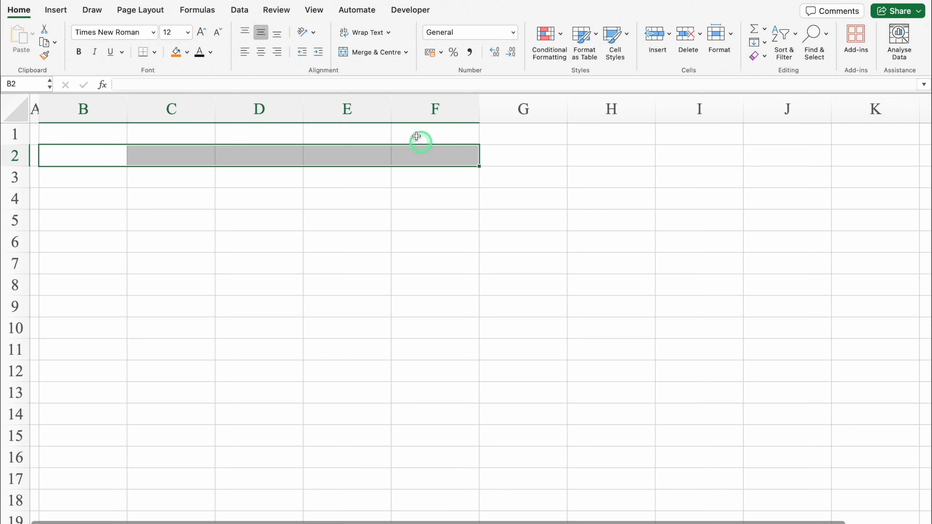
pyautogui.click(363, 53)
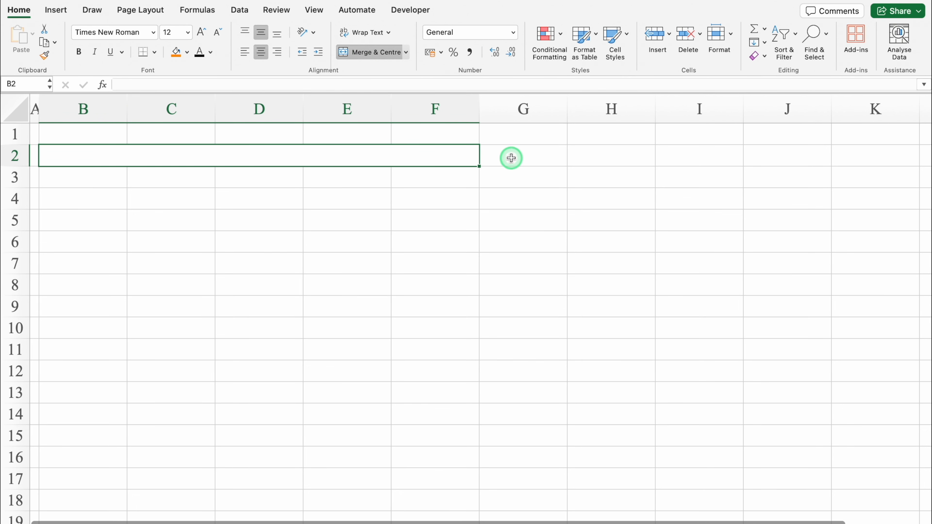
pyautogui.moveTo(512, 158); pyautogui.dragTo(675, 162)
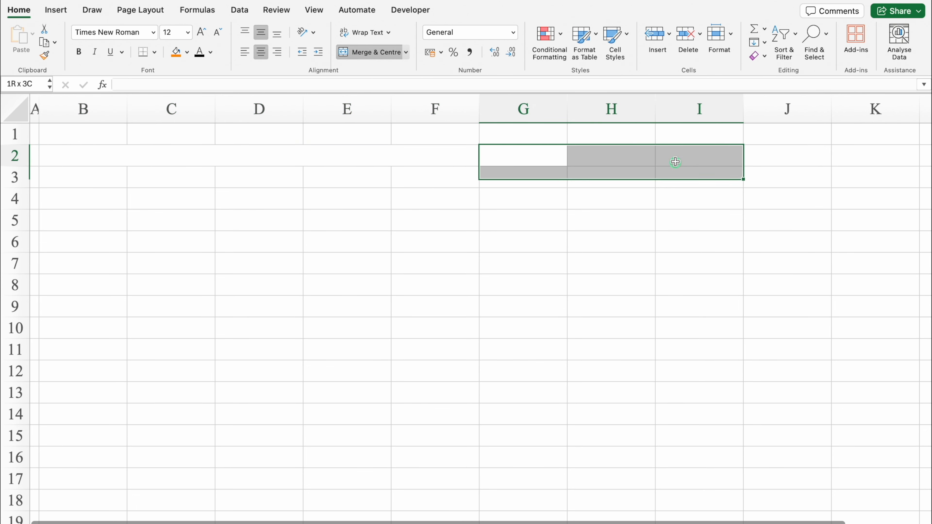
pyautogui.click(384, 52)
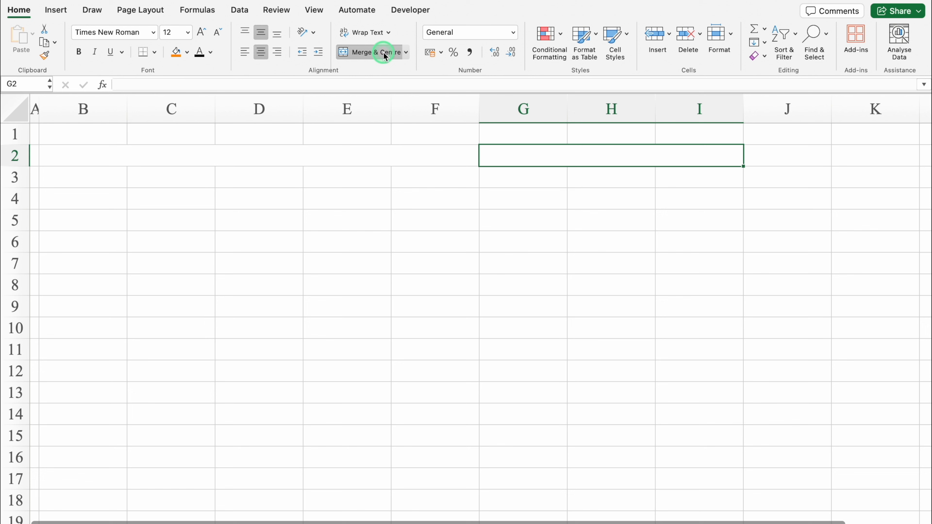
# - Apply borders to both merged title blocks, G2:I2 and B2:F2
pyautogui.click(155, 55)
pyautogui.click(187, 163)
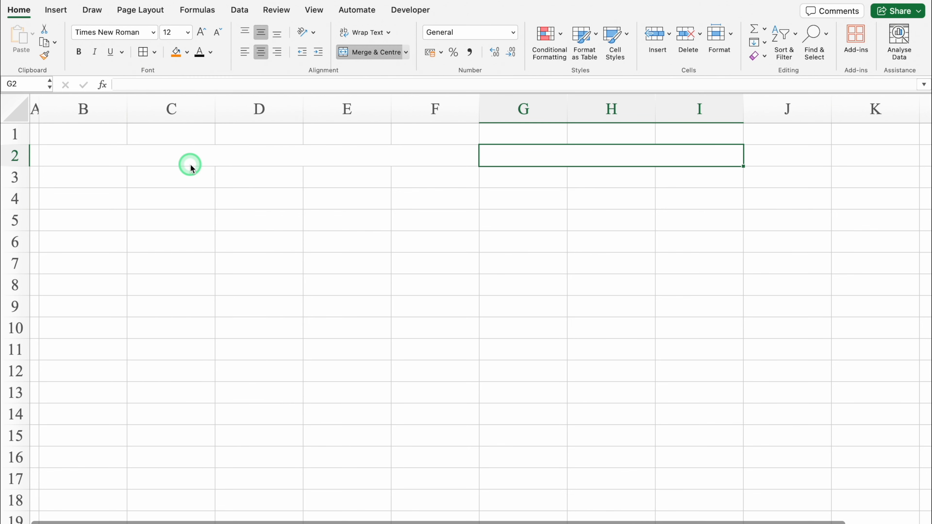
pyautogui.click(210, 154)
pyautogui.click(143, 53)
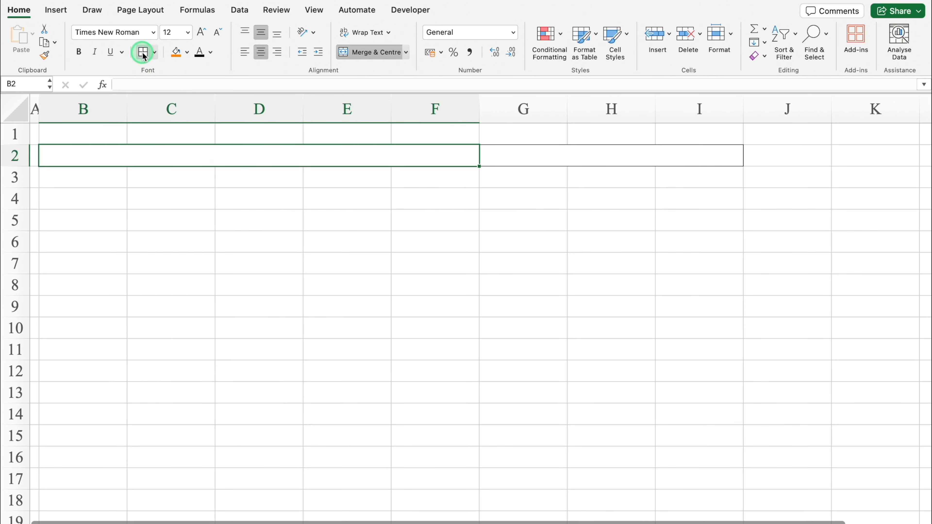
# - Fill the merged B2 block with dark blue and enter the title Family Budget in it
pyautogui.click(185, 52)
pyautogui.click(212, 166)
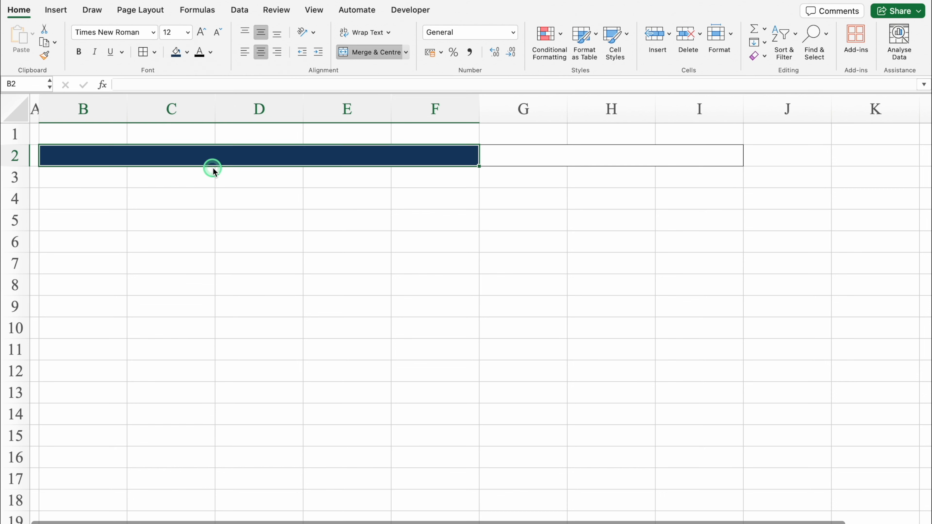
pyautogui.doubleClick(319, 155)
pyautogui.write('Family Budget')
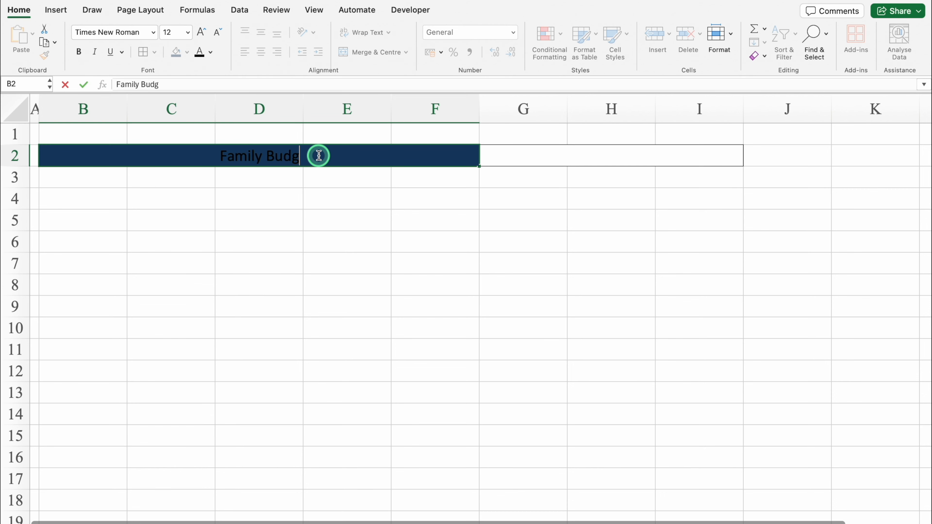
pyautogui.click(531, 156)
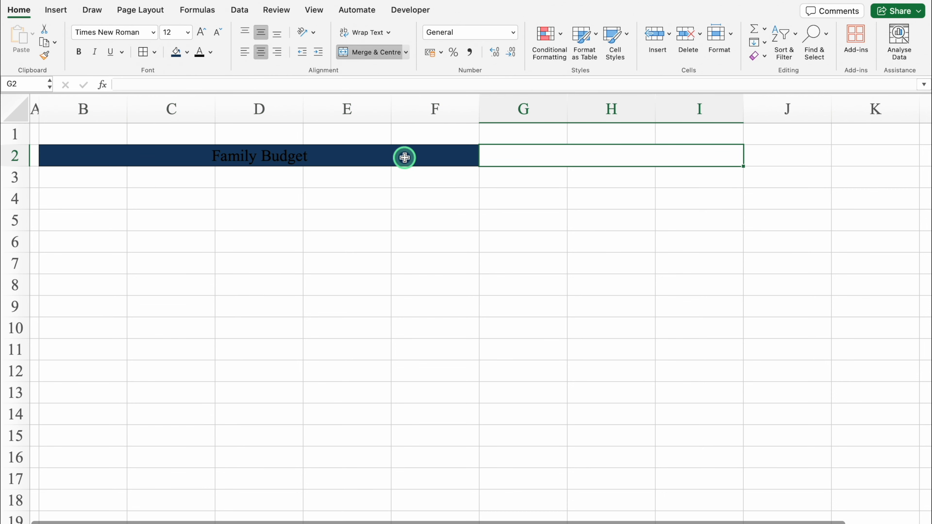
# - Set the font colour of the Family Budget title to white
pyautogui.click(394, 162)
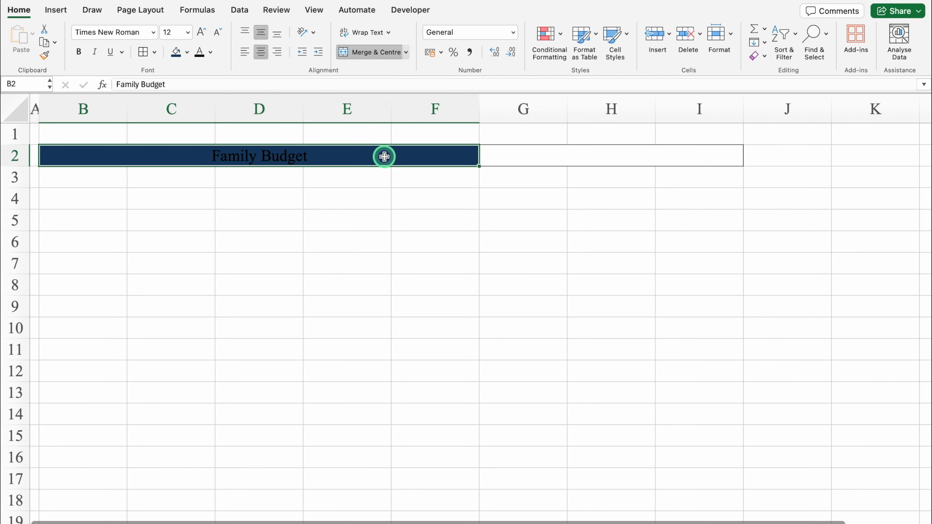
pyautogui.click(209, 54)
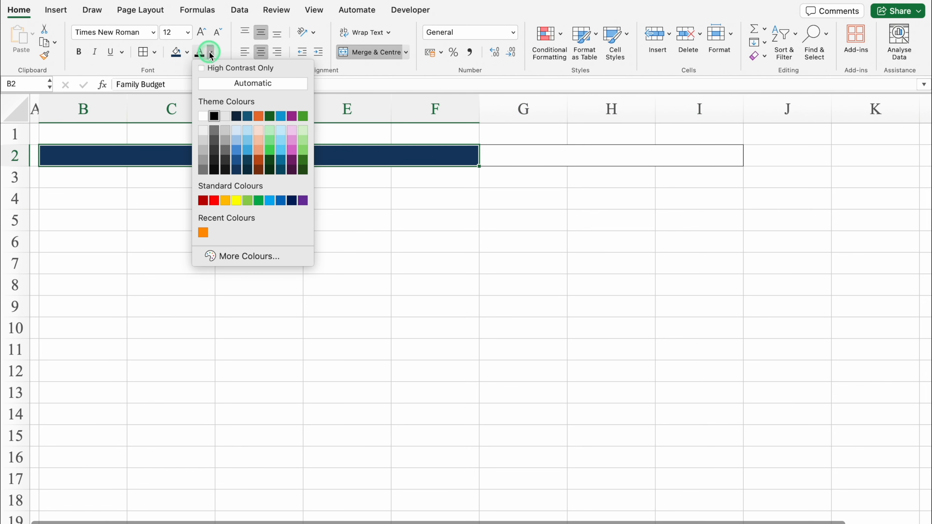
pyautogui.click(204, 115)
# - Enter 2025 in the merged G2 block and format it with a medium-blue fill and white text
pyautogui.click(510, 157)
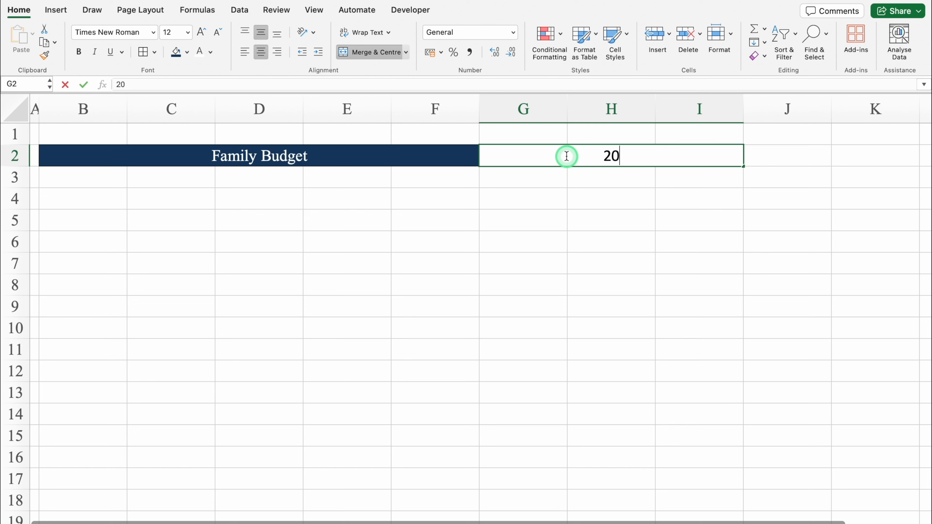
pyautogui.write('2025')
pyautogui.press('Return')
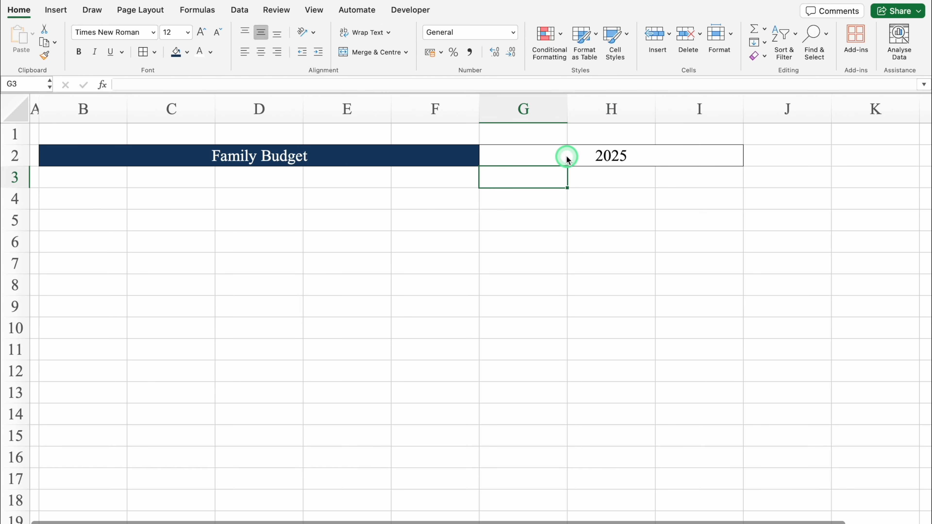
pyautogui.click(565, 156)
pyautogui.click(187, 52)
pyautogui.click(210, 158)
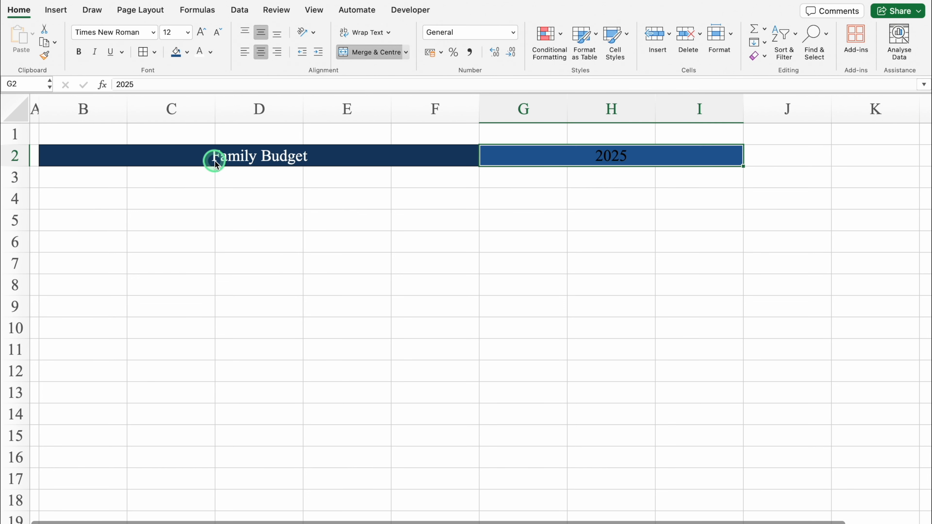
# - Set the font of both row 2 title blocks to Arial Black and enlarge the text by two size increments
pyautogui.click(258, 154)
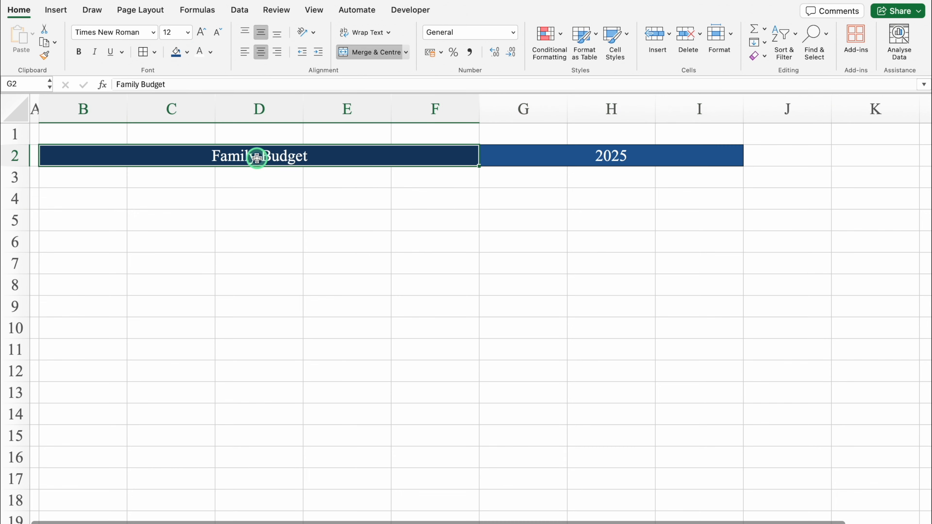
pyautogui.keyDown('shift'); pyautogui.click(547, 156); pyautogui.keyUp('shift')
pyautogui.click(153, 33)
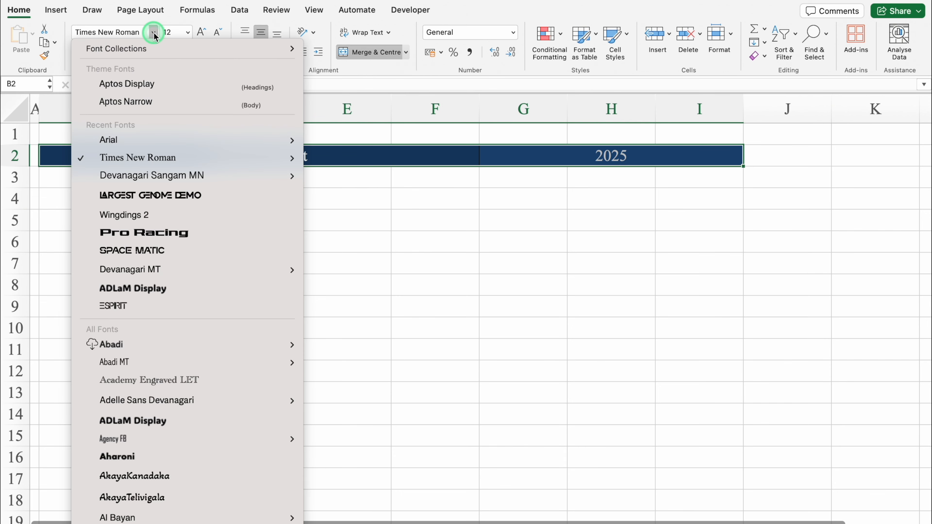
pyautogui.moveTo(162, 141)
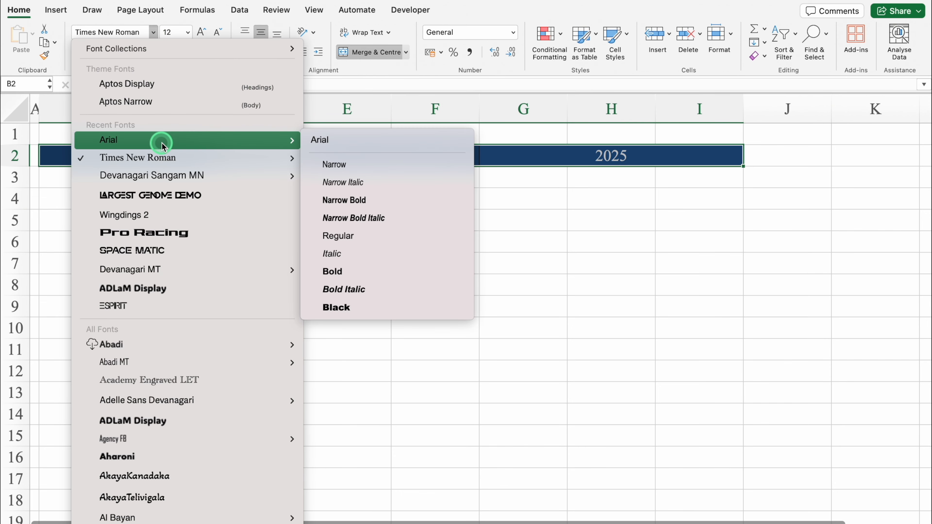
pyautogui.click(351, 308)
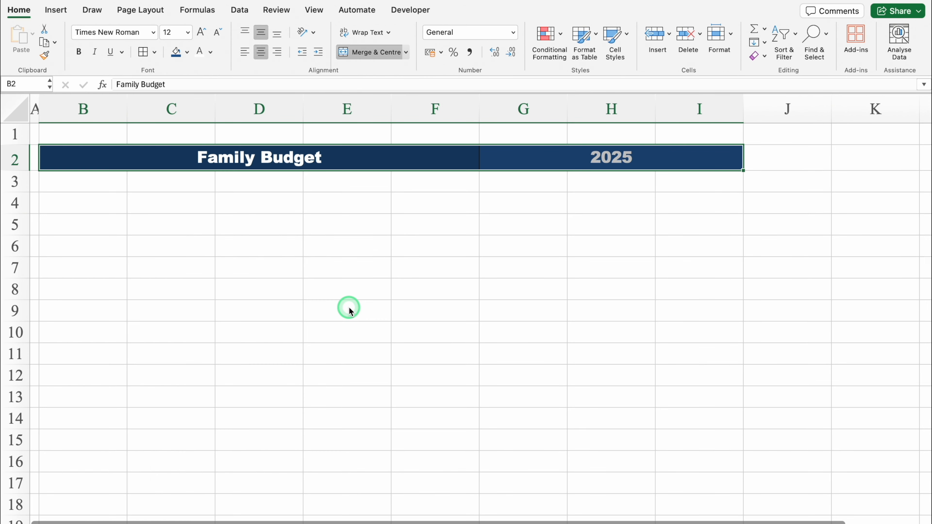
pyautogui.click(201, 32)
pyautogui.click(201, 33)
# - Shrink row 3 to a thin spacer row beneath the title
pyautogui.click(88, 194)
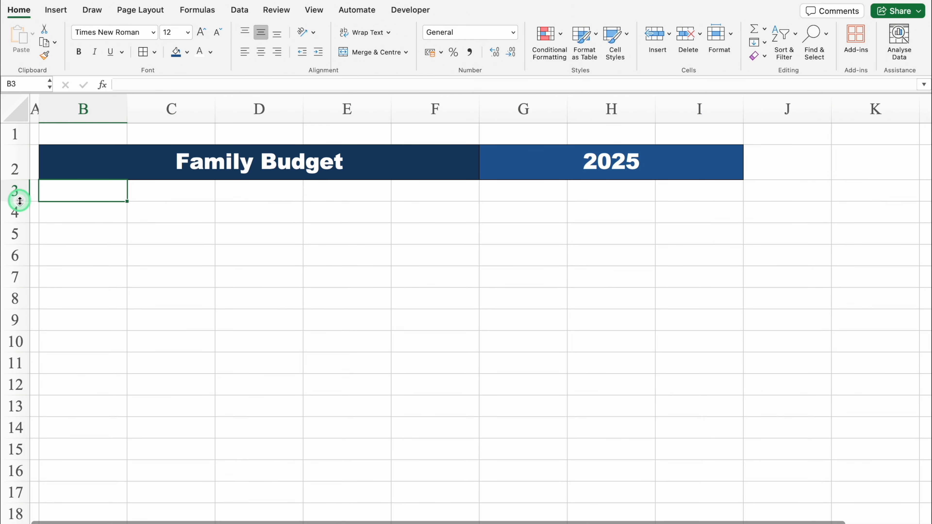
pyautogui.moveTo(14, 201); pyautogui.dragTo(18, 185)
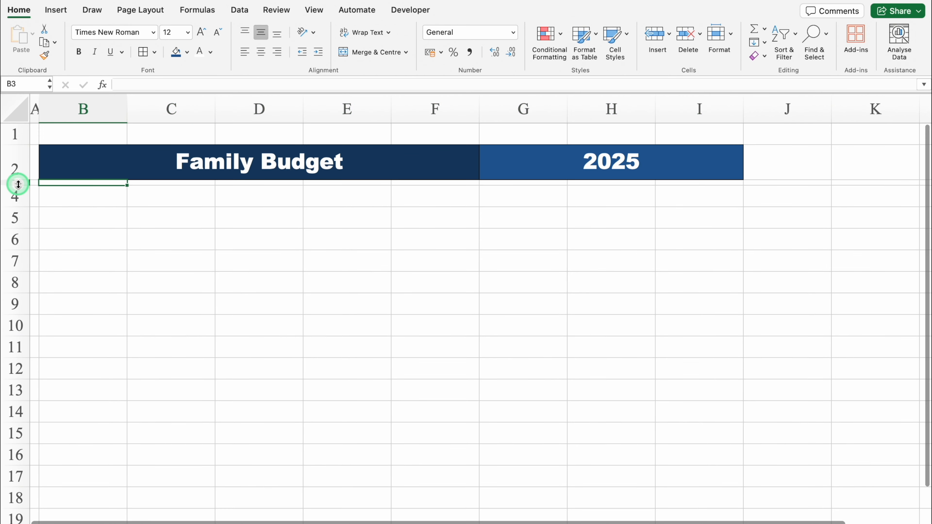
pyautogui.click(80, 195)
# - Centre row 4 horizontally and set its font to Arial Black
pyautogui.click(13, 196)
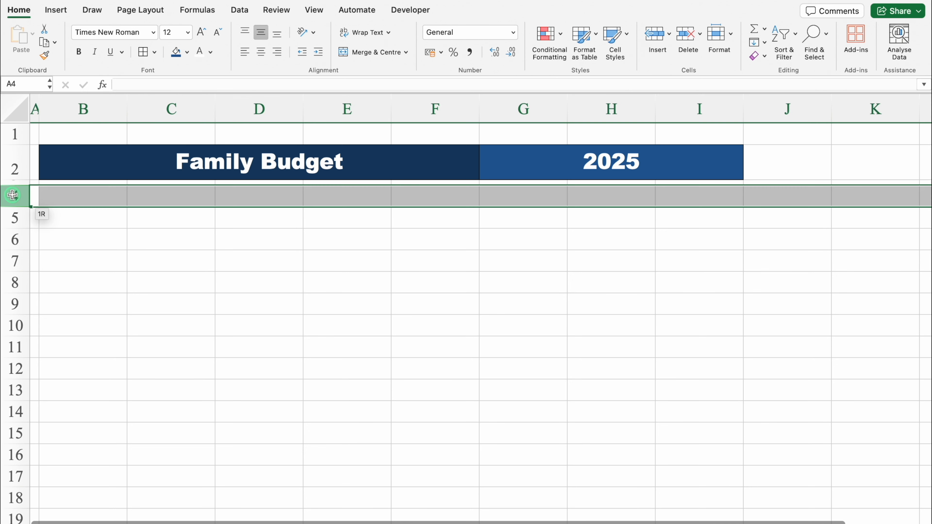
pyautogui.click(260, 55)
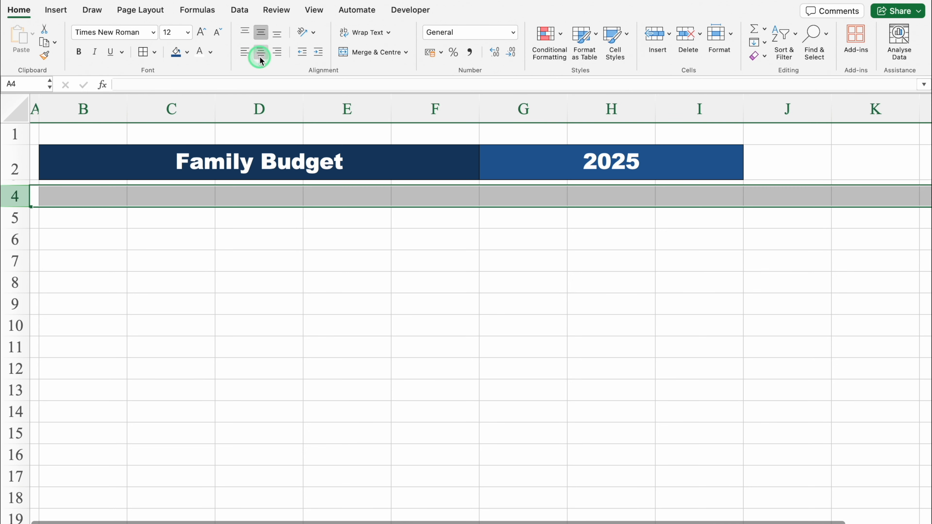
pyautogui.click(154, 33)
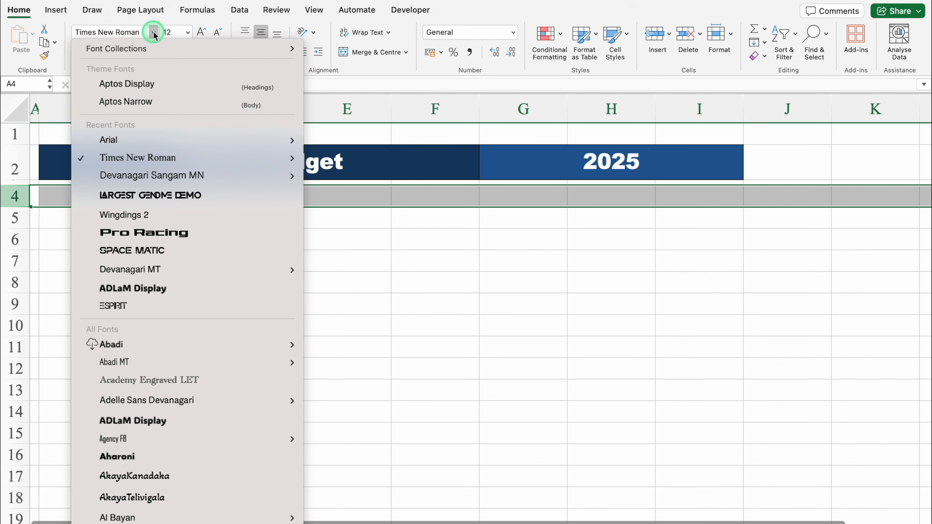
pyautogui.click(150, 139)
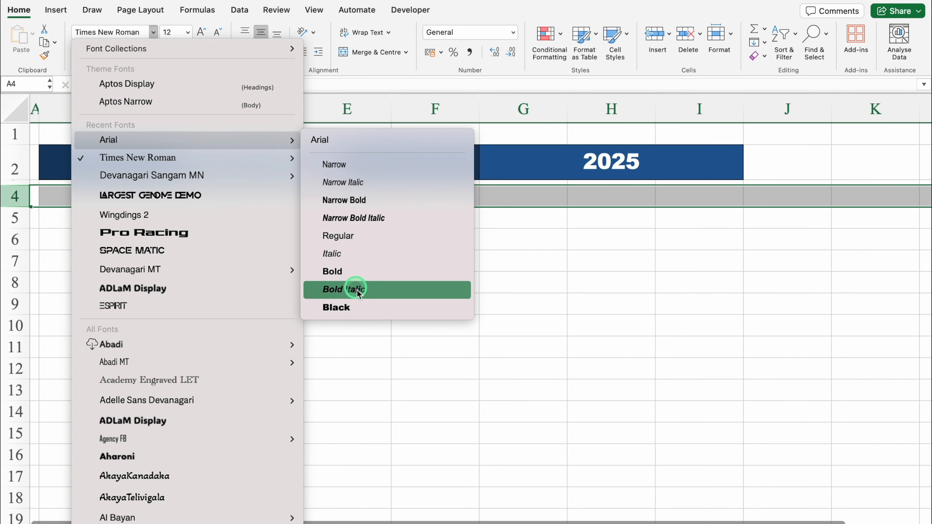
pyautogui.click(361, 307)
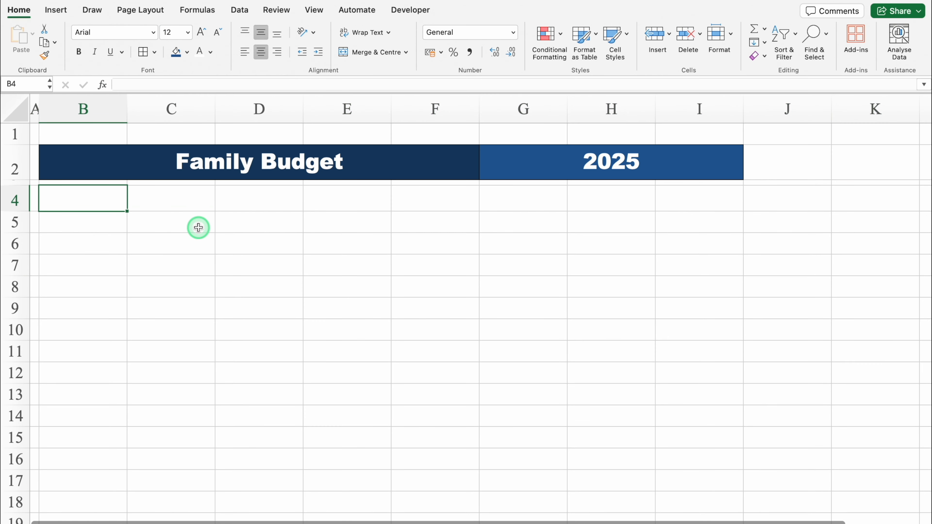
# - Enter the headers Date, Month and Description in B4:D4 and widen column D to fit the Description header
pyautogui.write('Date')
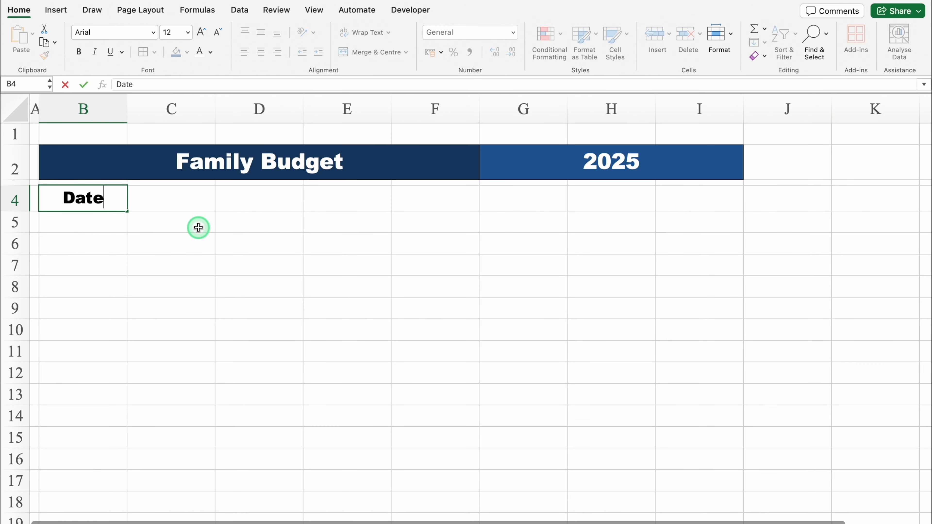
pyautogui.press('Tab')
pyautogui.write('Month')
pyautogui.press('Tab')
pyautogui.write('Description')
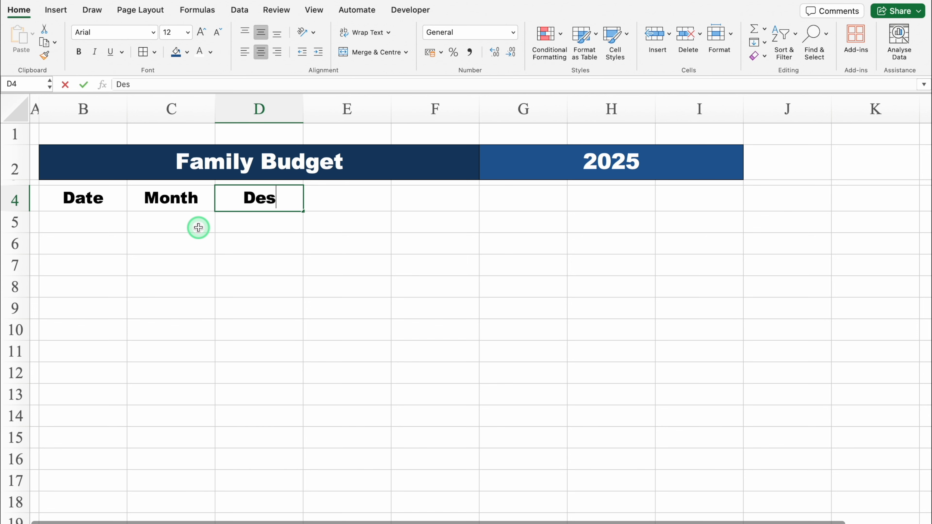
pyautogui.press('Tab')
pyautogui.moveTo(303, 110); pyautogui.dragTo(325, 110)
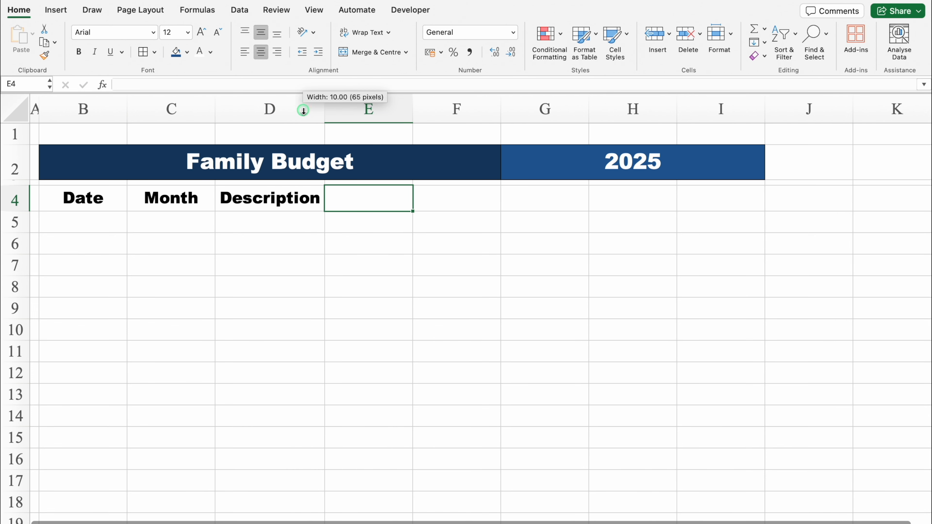
# - Enter the headers Category, Amount, Income, Debits and Balance in E4:I4
pyautogui.write('Category')
pyautogui.press('Tab')
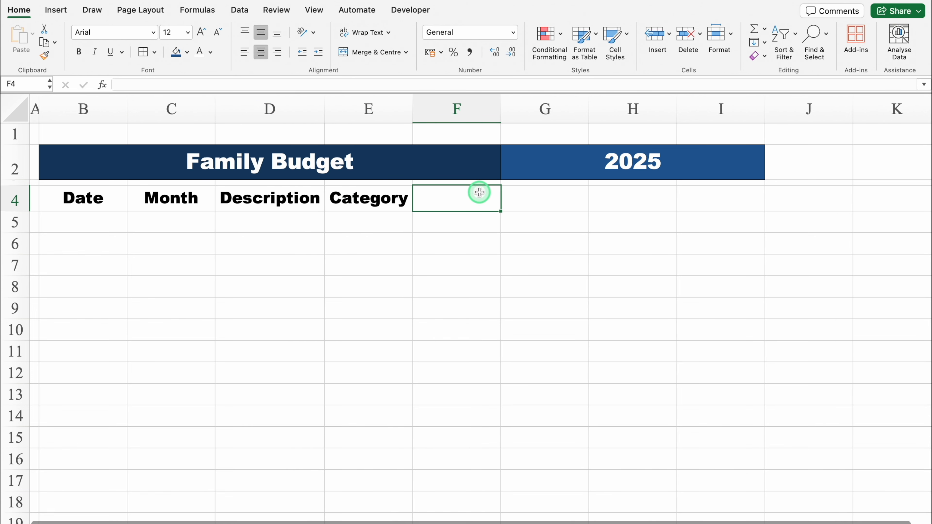
pyautogui.write('Amount')
pyautogui.press('Tab')
pyautogui.write('Income')
pyautogui.press('Tab')
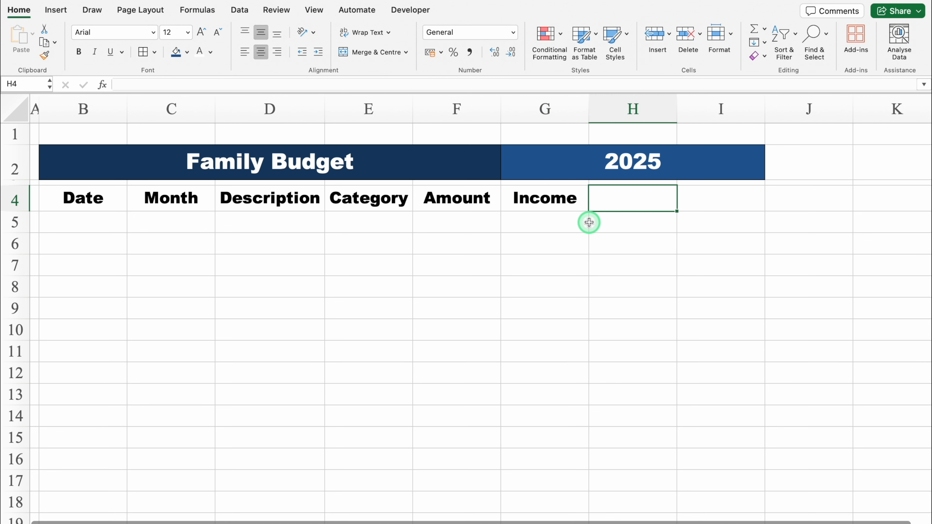
pyautogui.write('Debits')
pyautogui.press('Tab')
pyautogui.write('Balance')
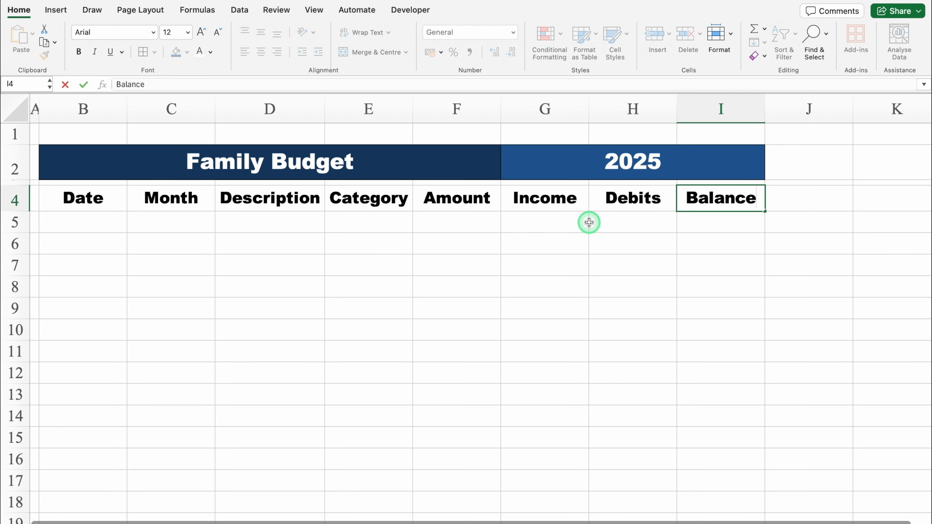
# - Format the header cells B4:I4 with a medium-blue fill and white text
pyautogui.click(88, 198)
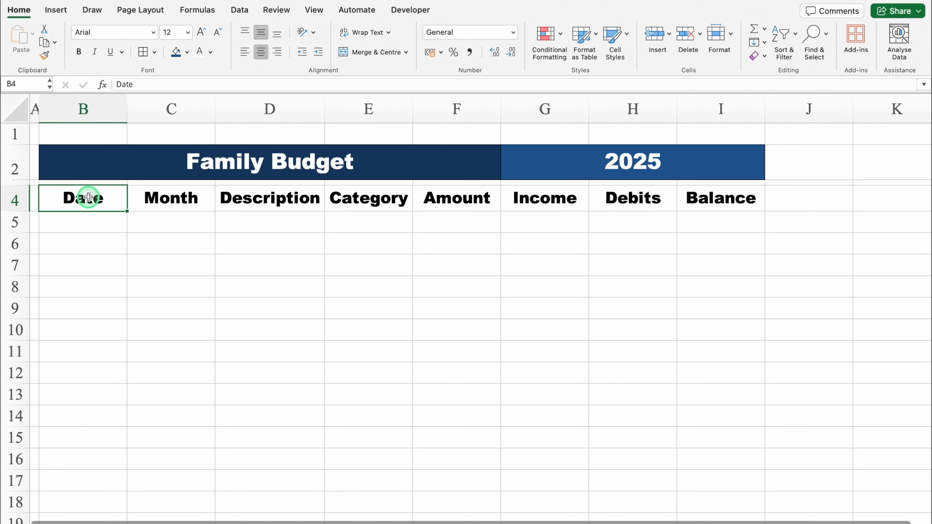
pyautogui.hotkey('ctrl', 'shift', 'Right')
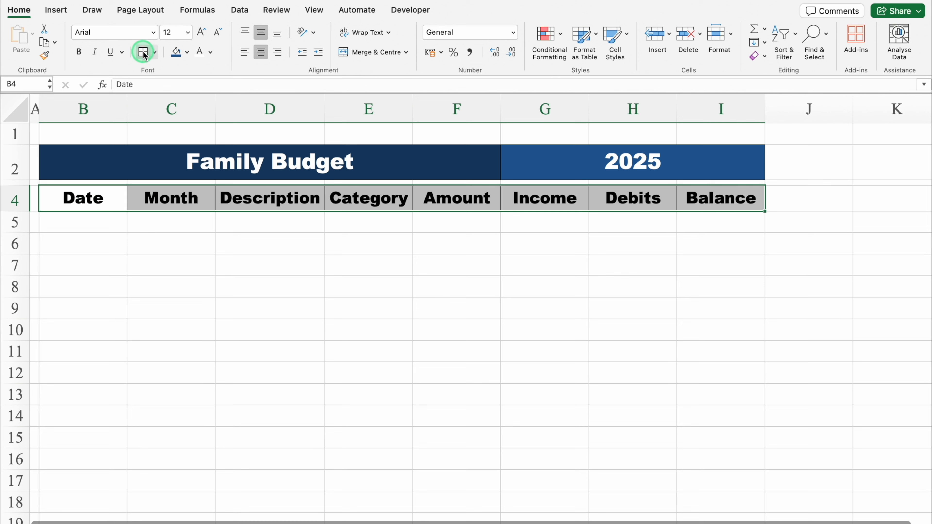
pyautogui.click(184, 54)
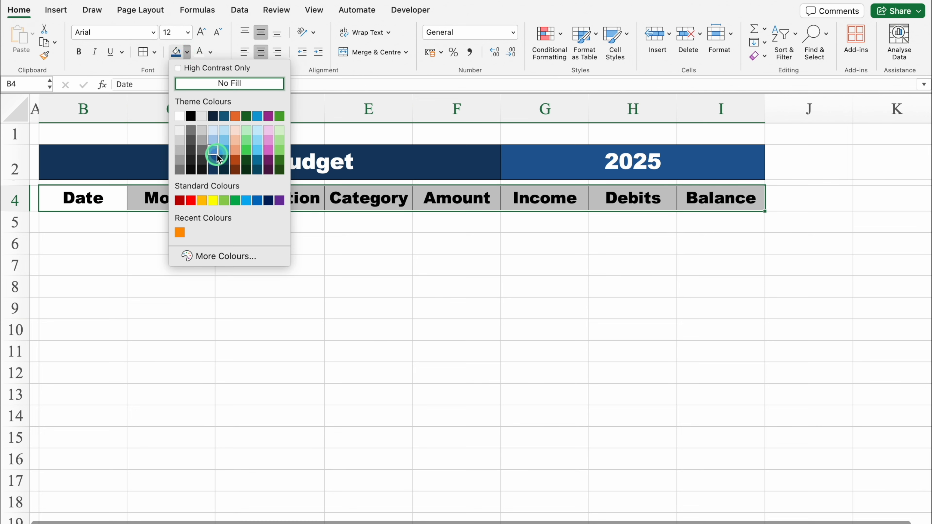
pyautogui.click(215, 162)
pyautogui.click(200, 52)
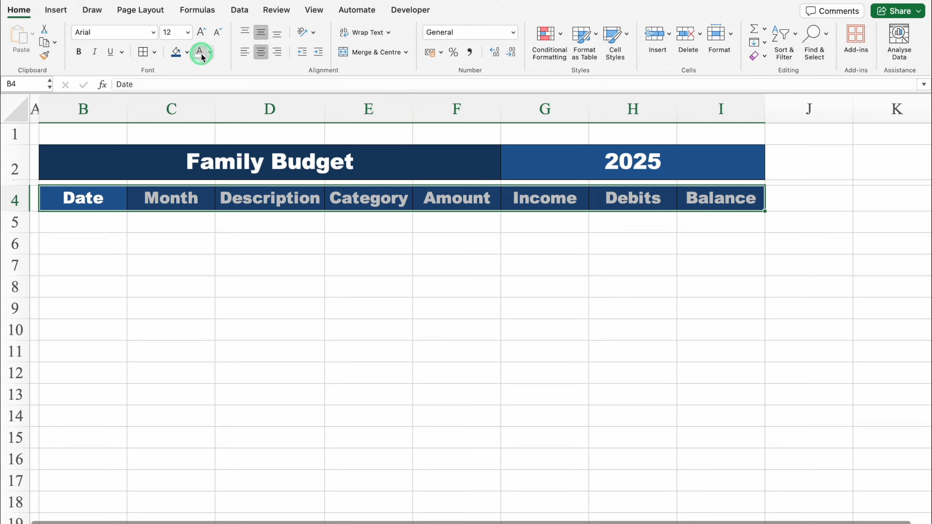
# - Enter the date 01/01/2025 in B5 and left-align column B
pyautogui.click(95, 225)
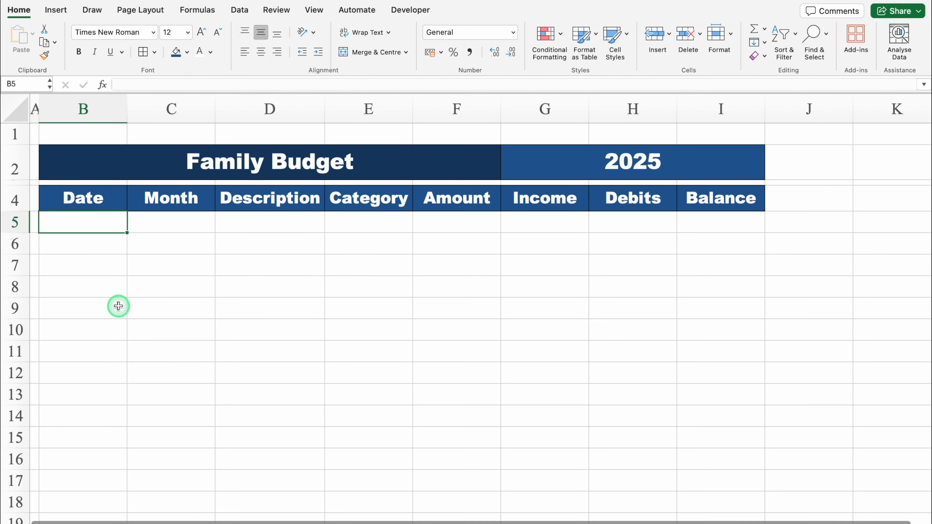
pyautogui.write('1/1/25')
pyautogui.press('Return')
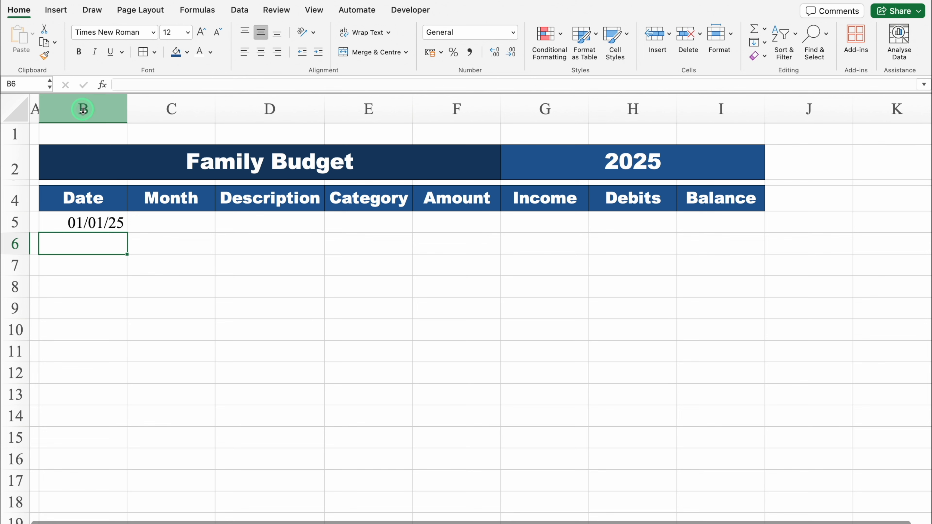
pyautogui.click(81, 107)
pyautogui.click(246, 52)
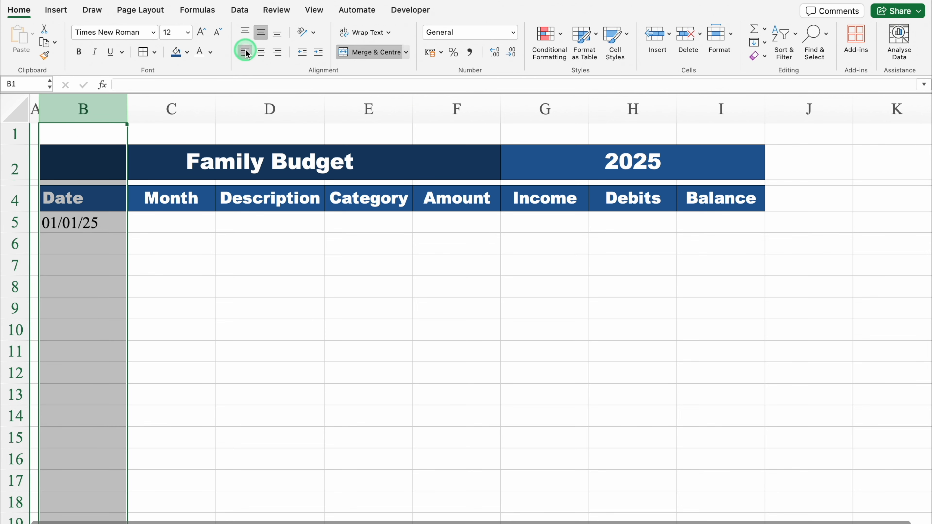
# - Apply the 14-Mar-12 date format to column B and centre the Date header again
pyautogui.press('super+1')
pyautogui.click(317, 139)
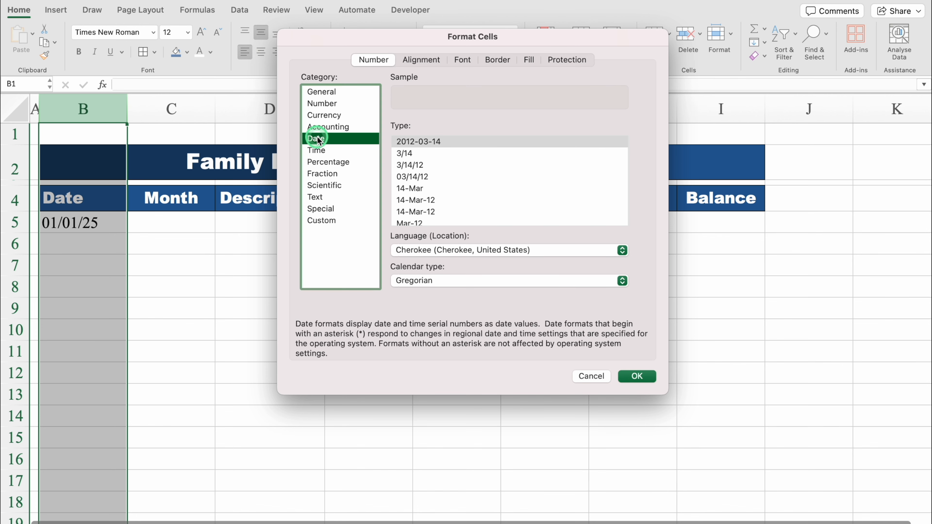
pyautogui.click(415, 201)
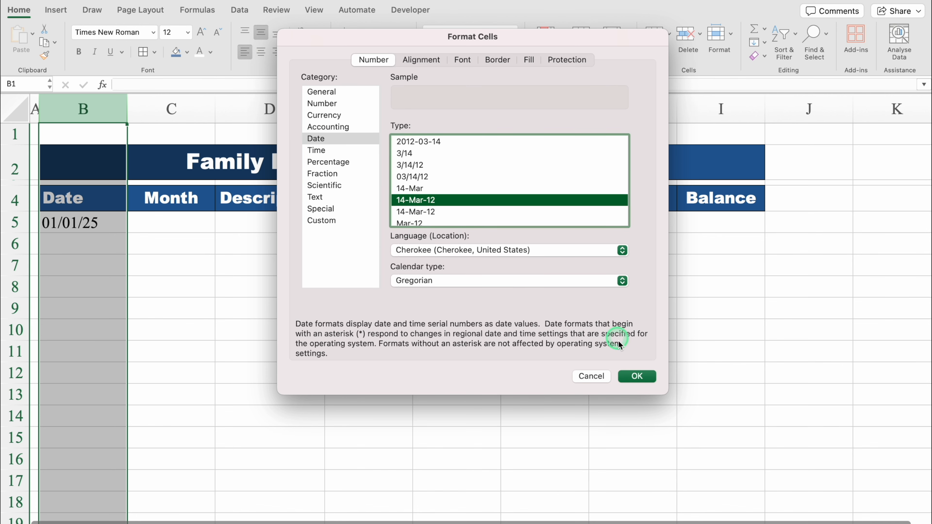
pyautogui.click(638, 376)
pyautogui.click(106, 229)
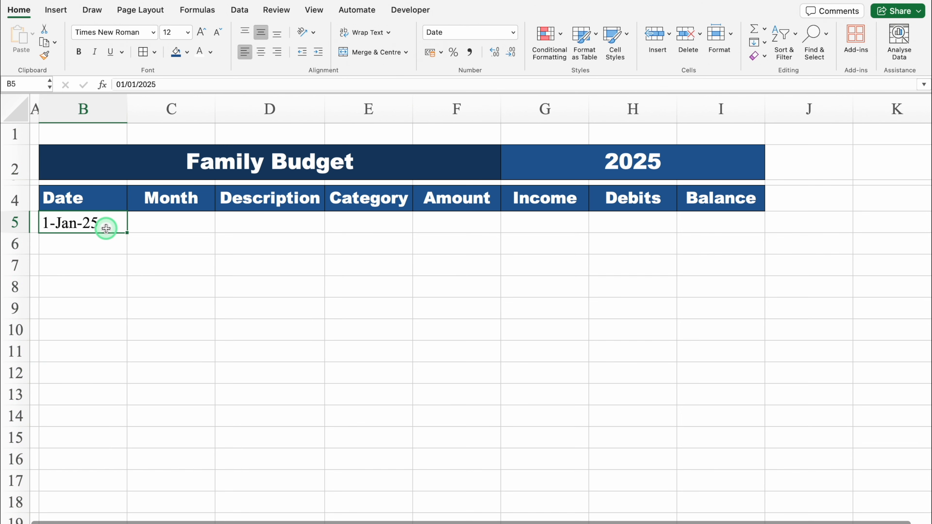
pyautogui.click(96, 197)
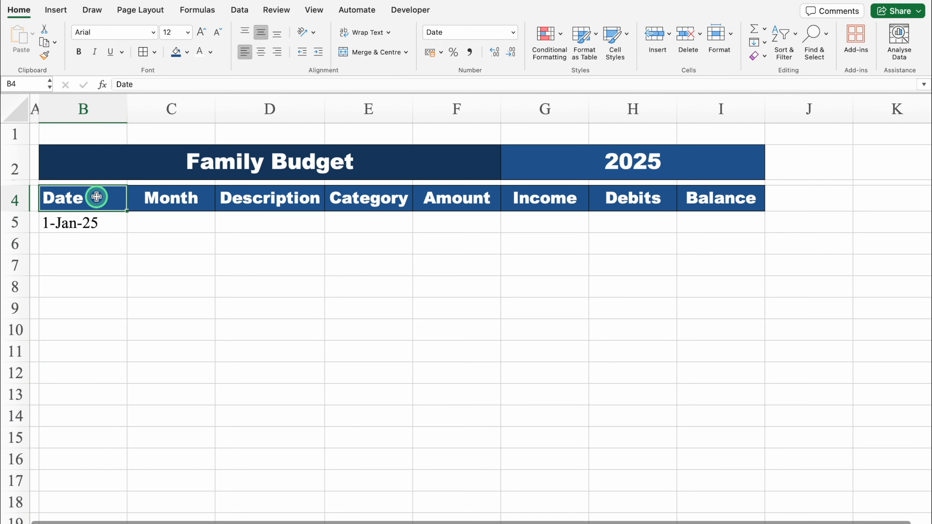
pyautogui.click(262, 52)
# - Fill the dates down from B5 through 14-Jan-25 in B18 and reduce the height of empty row 1
pyautogui.click(107, 223)
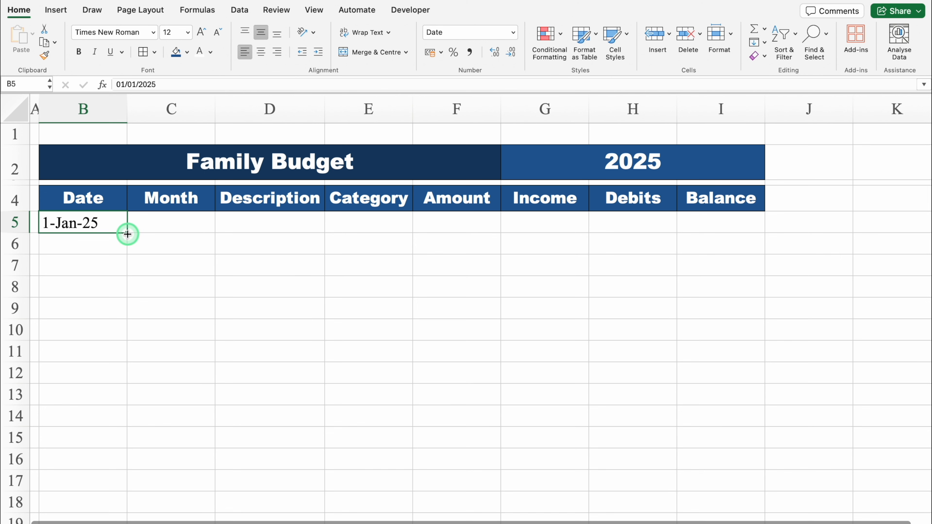
pyautogui.moveTo(127, 232); pyautogui.dragTo(121, 506)
pyautogui.click(157, 237)
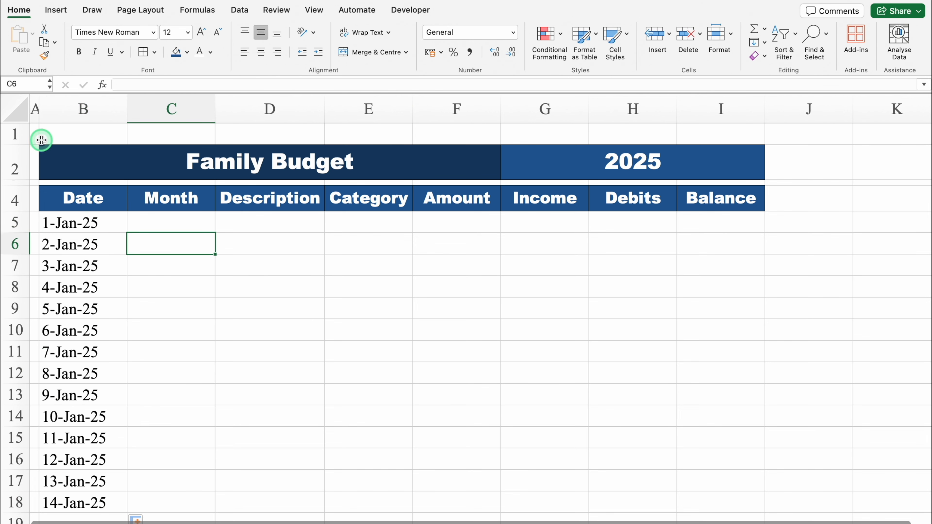
pyautogui.moveTo(21, 146); pyautogui.dragTo(20, 133)
pyautogui.click(164, 402)
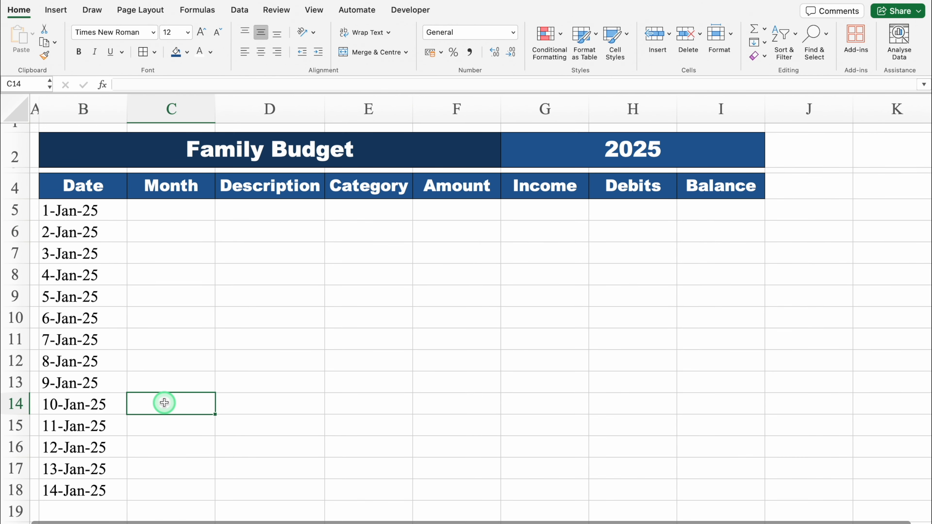
# - Start a new Classic conditional formatting rule for the dates in B5:B18 that uses a formula to determine which cells to format
pyautogui.click(94, 491)
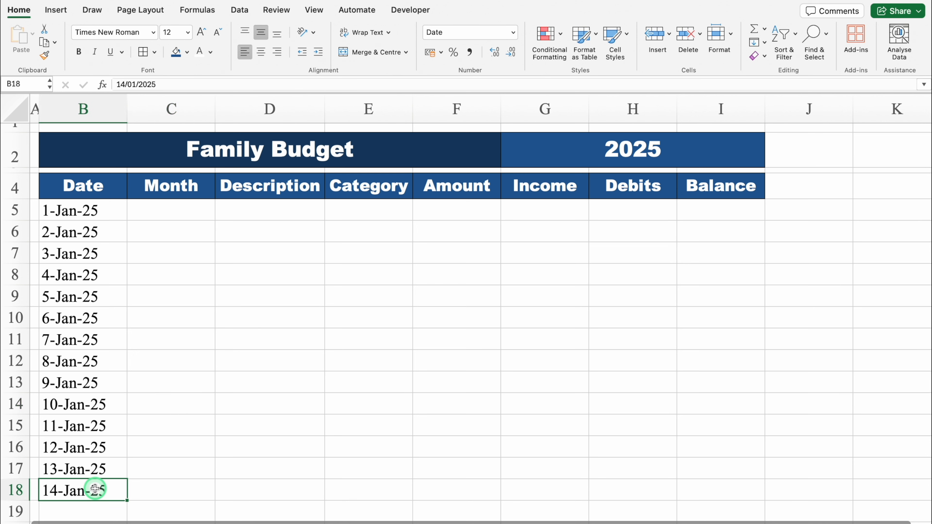
pyautogui.click(95, 210)
pyautogui.moveTo(89, 413); pyautogui.dragTo(91, 492)
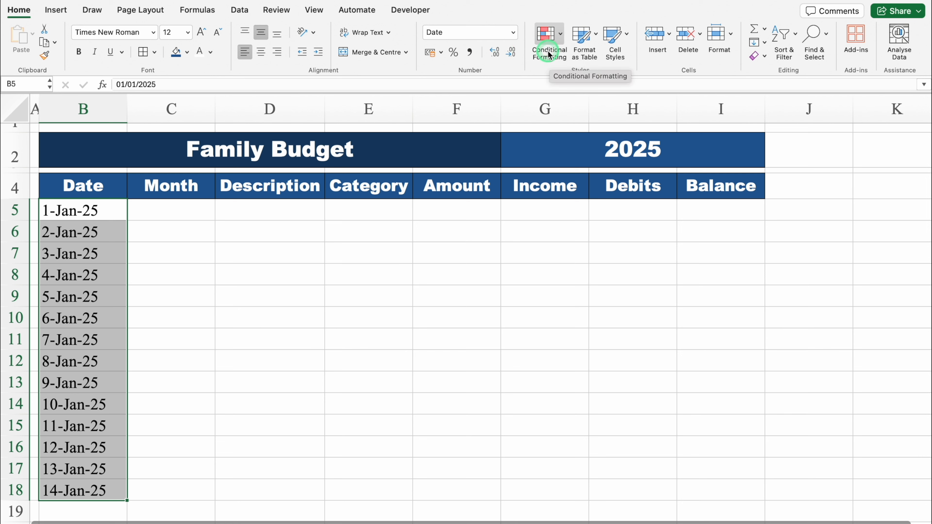
pyautogui.click(560, 40)
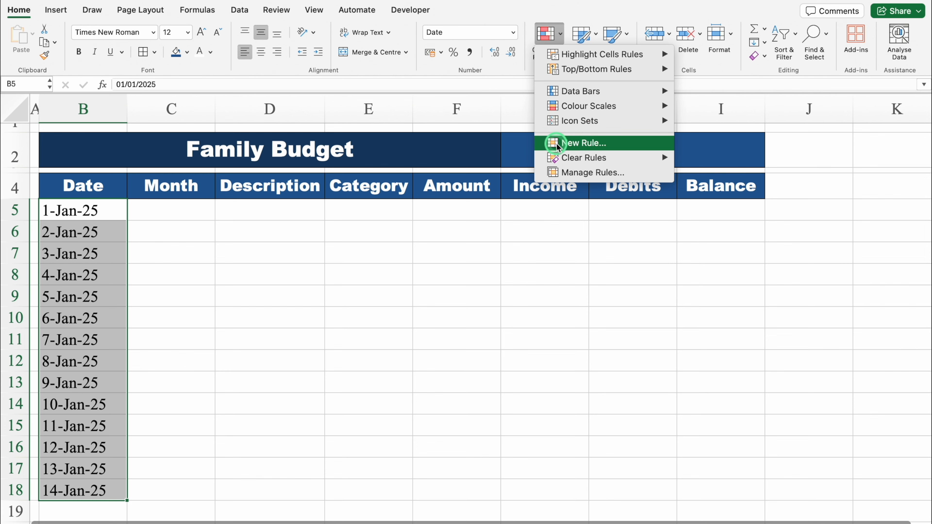
pyautogui.click(610, 145)
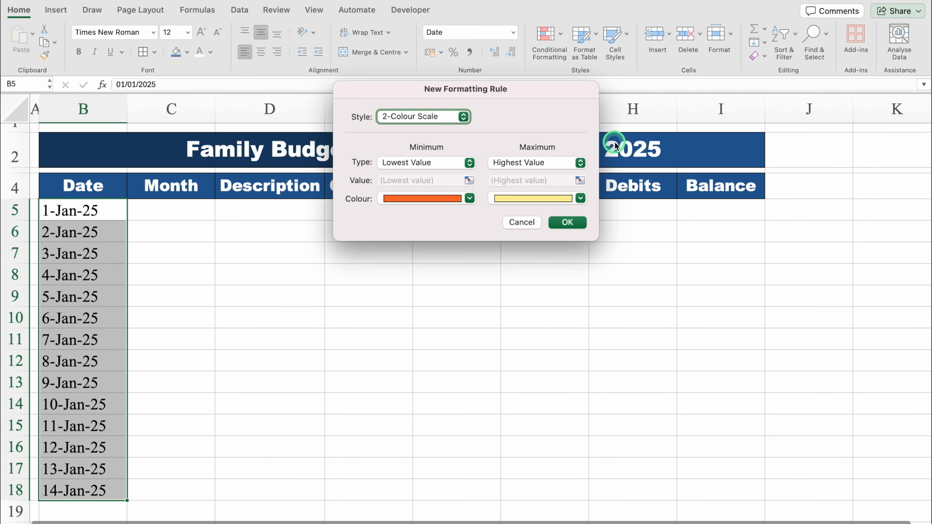
pyautogui.click(463, 116)
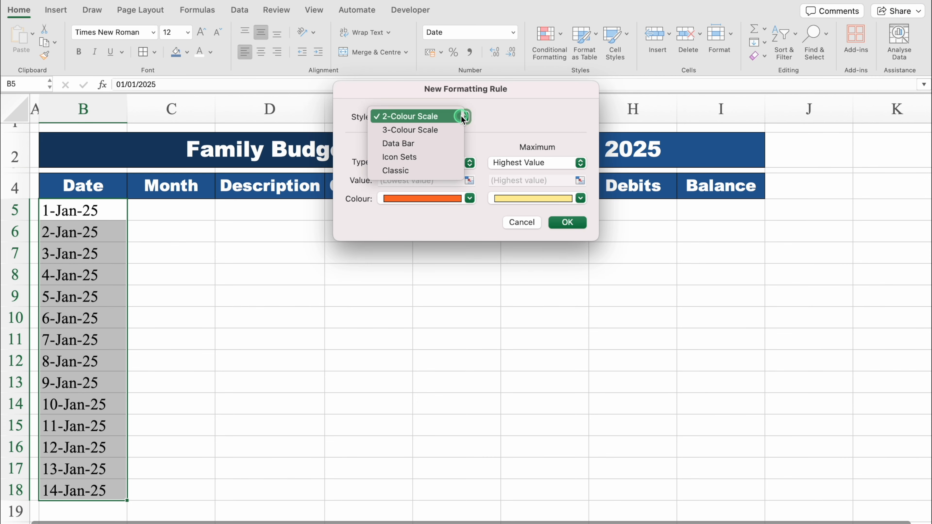
pyautogui.click(407, 171)
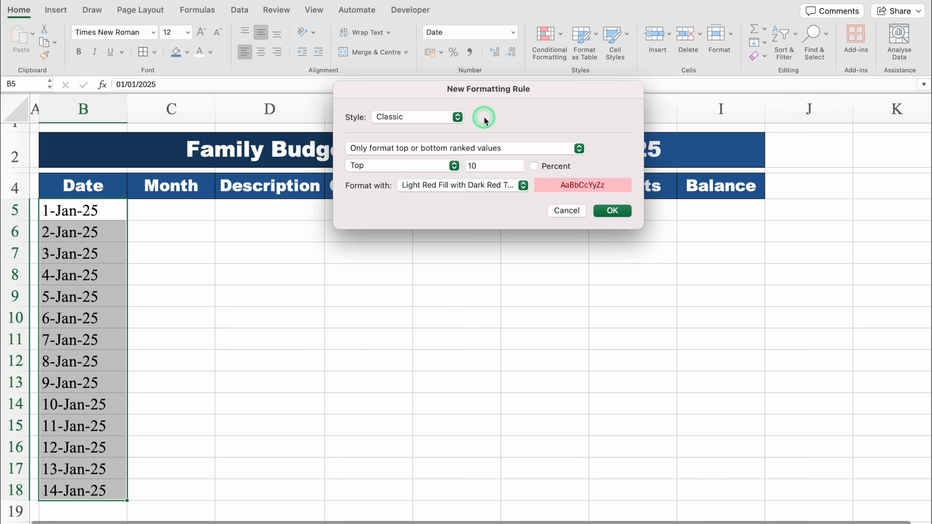
pyautogui.click(510, 149)
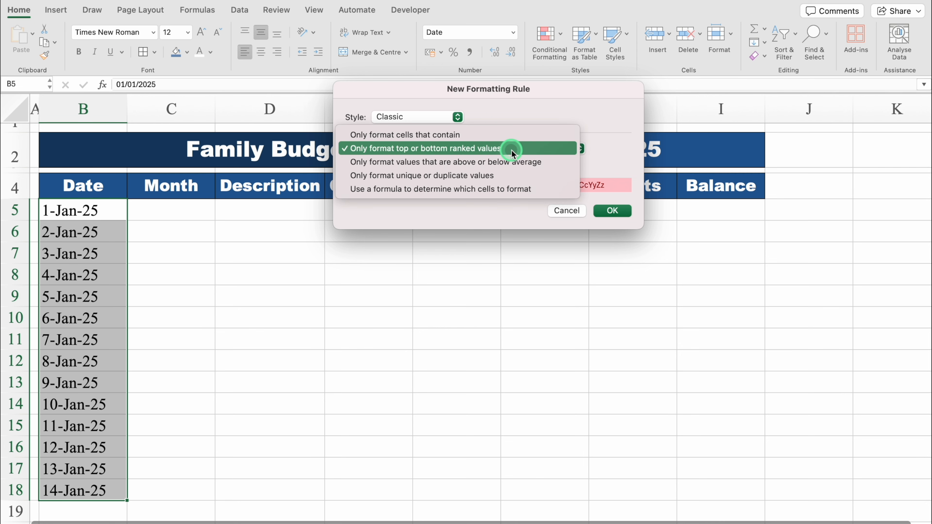
pyautogui.click(547, 190)
# - Enter =MOD(MONTH($B5),2) as the formula of the new conditional formatting rule for the dates
pyautogui.click(498, 162)
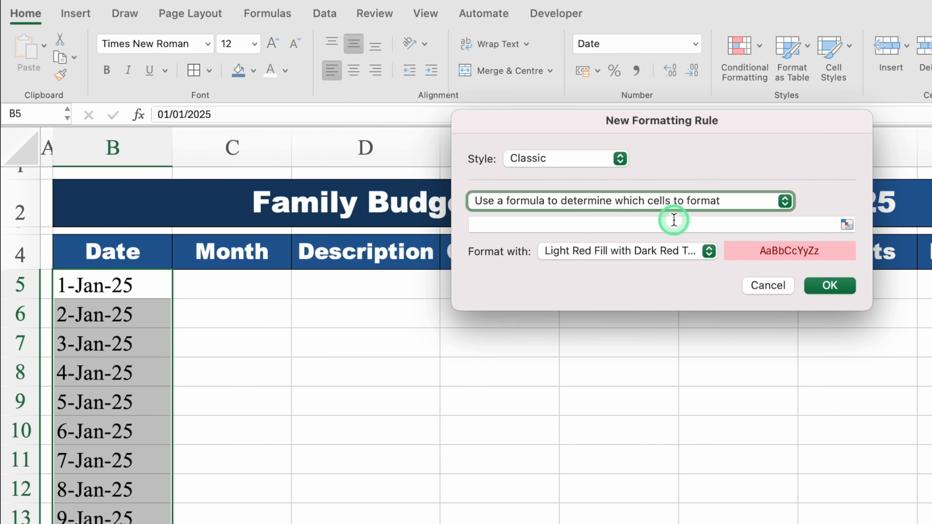
pyautogui.write('=')
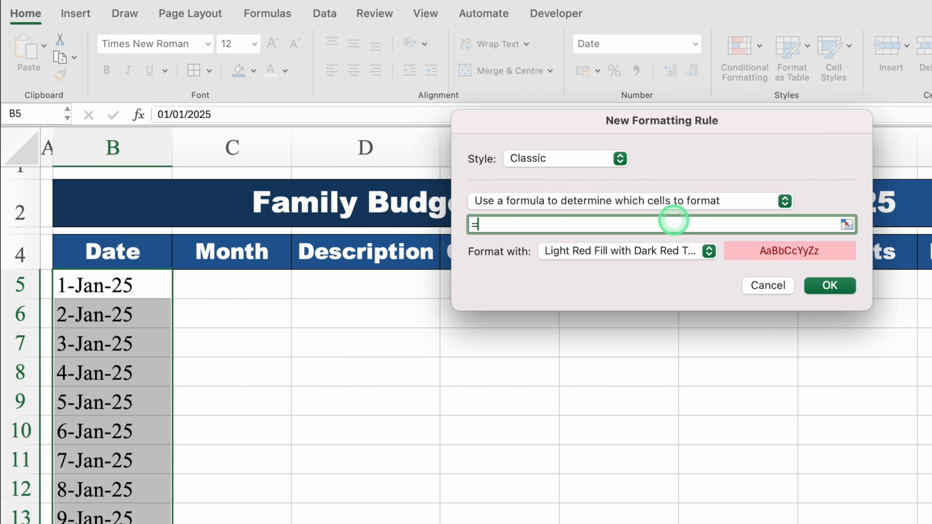
pyautogui.write('MOD(MONTH(')
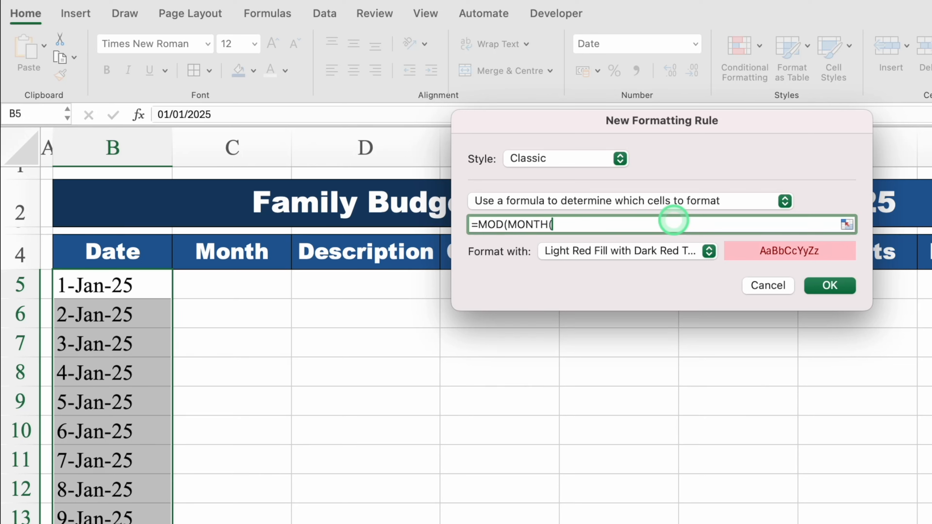
pyautogui.click(136, 289)
pyautogui.click(573, 223)
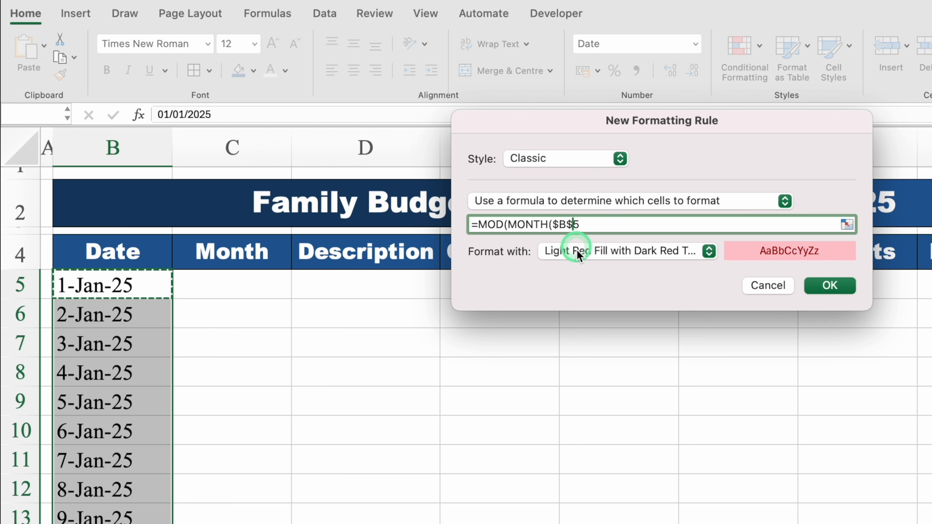
pyautogui.press('BackSpace')
pyautogui.press('Right')
pyautogui.write(')')
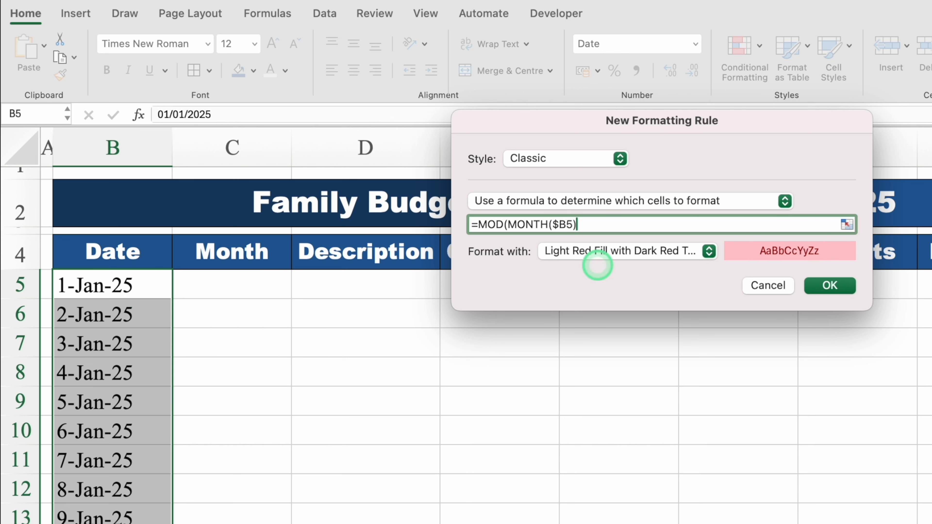
pyautogui.write(',2)')
pyautogui.click(626, 220)
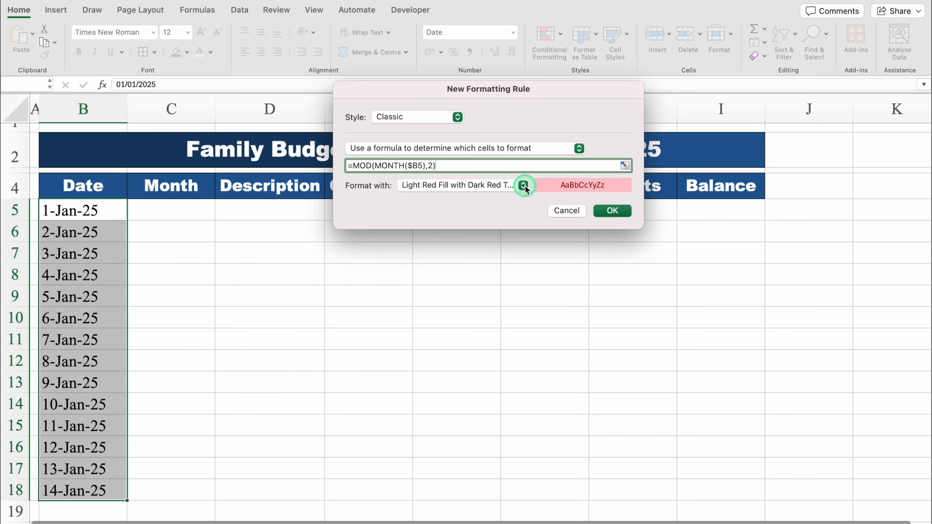
# - Give the rule a customised format with the recent orange fill and black font colour, and apply it to the dates
pyautogui.click(524, 186)
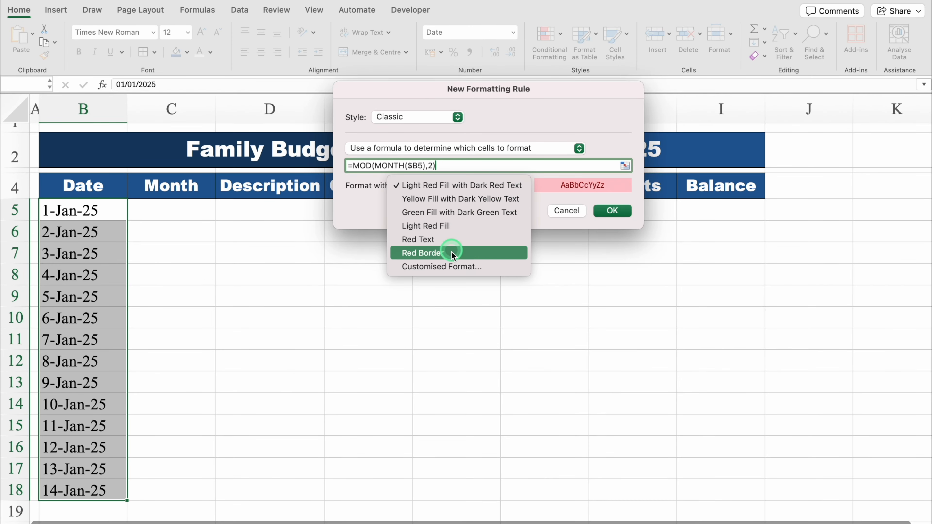
pyautogui.click(488, 270)
pyautogui.click(526, 60)
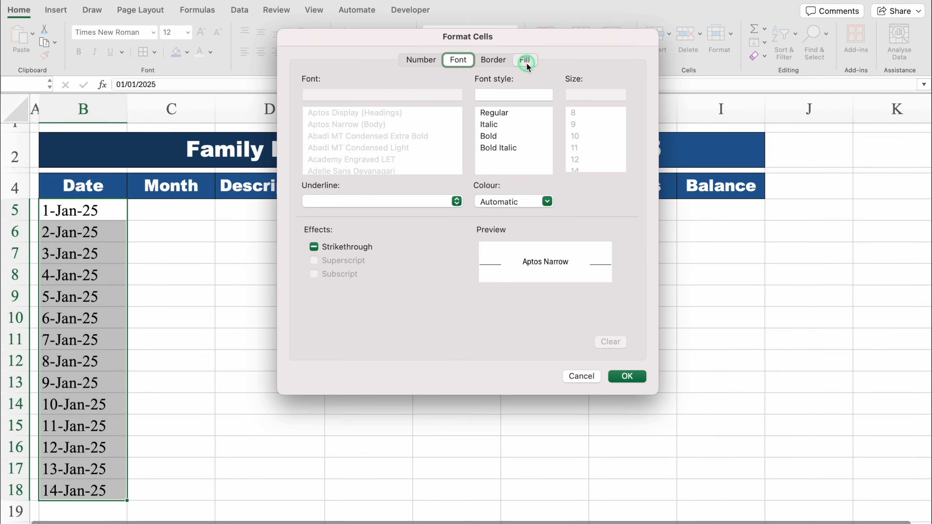
pyautogui.click(431, 107)
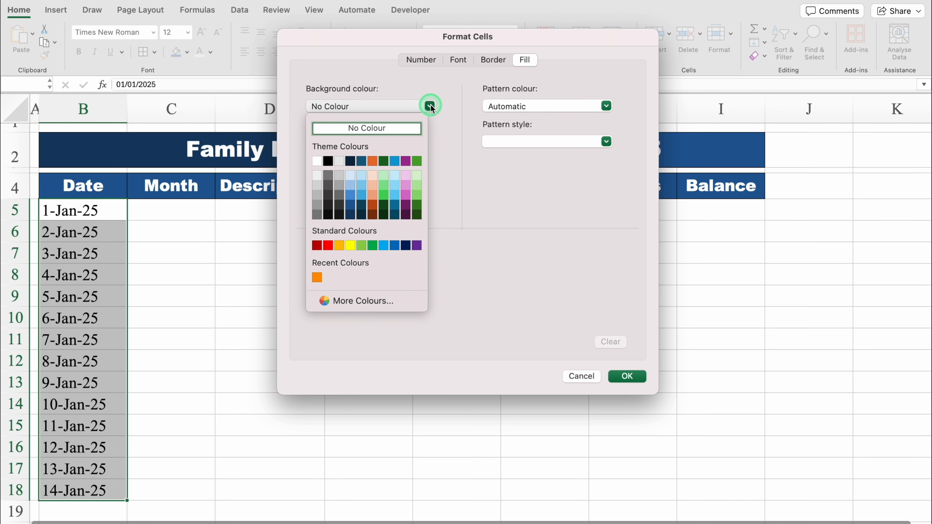
pyautogui.click(317, 277)
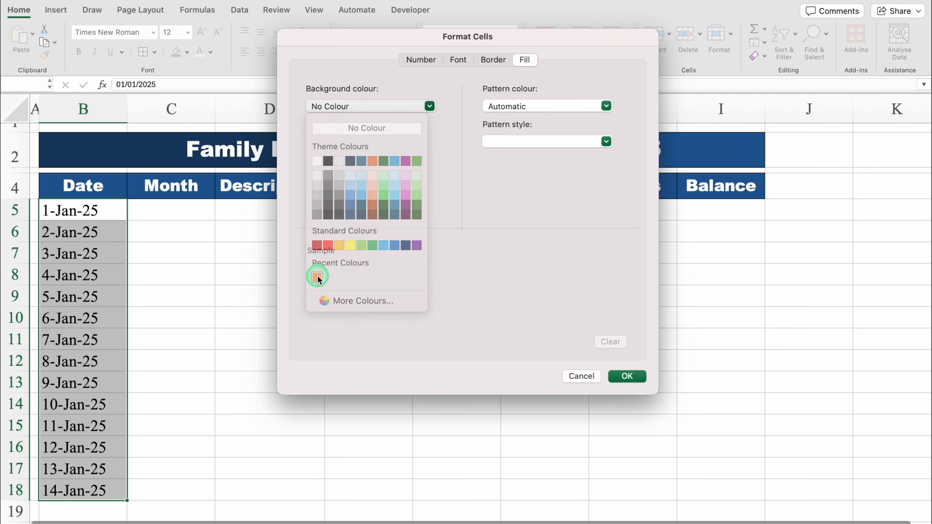
pyautogui.click(458, 60)
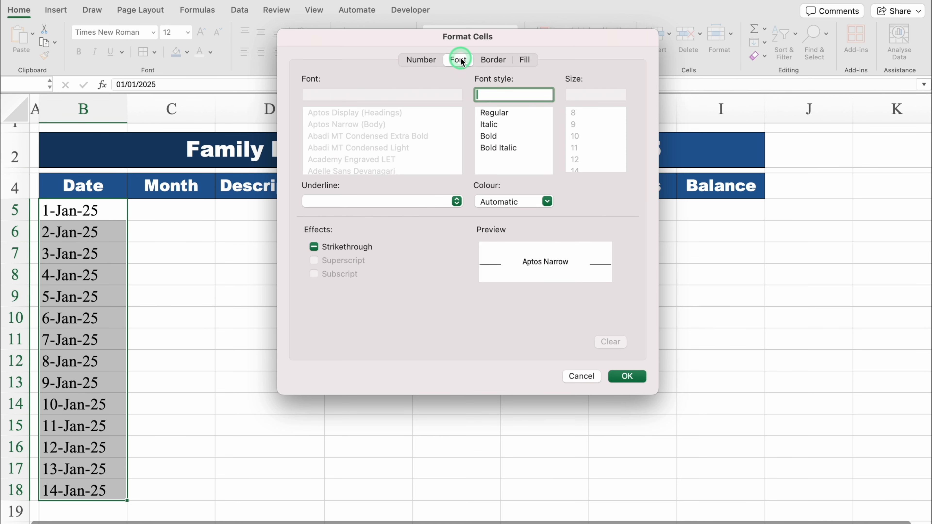
pyautogui.click(548, 200)
pyautogui.click(497, 256)
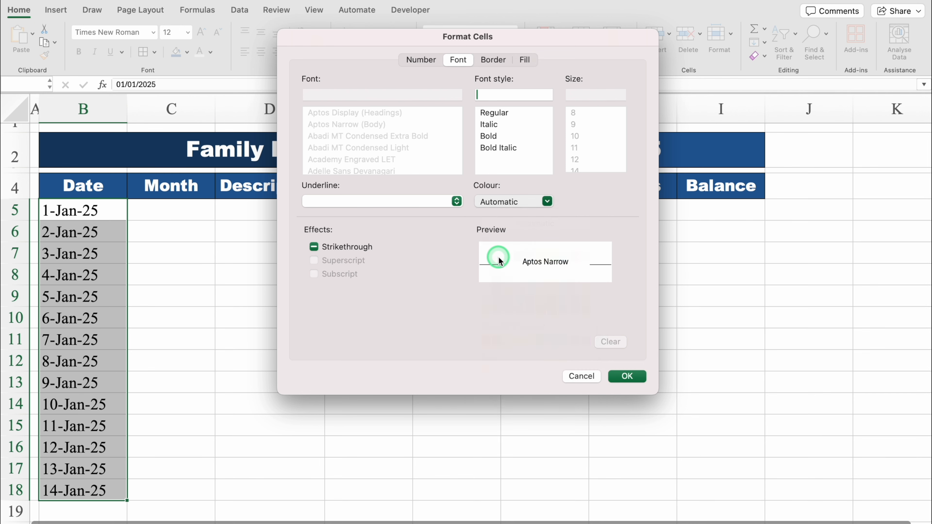
pyautogui.click(627, 376)
pyautogui.click(612, 210)
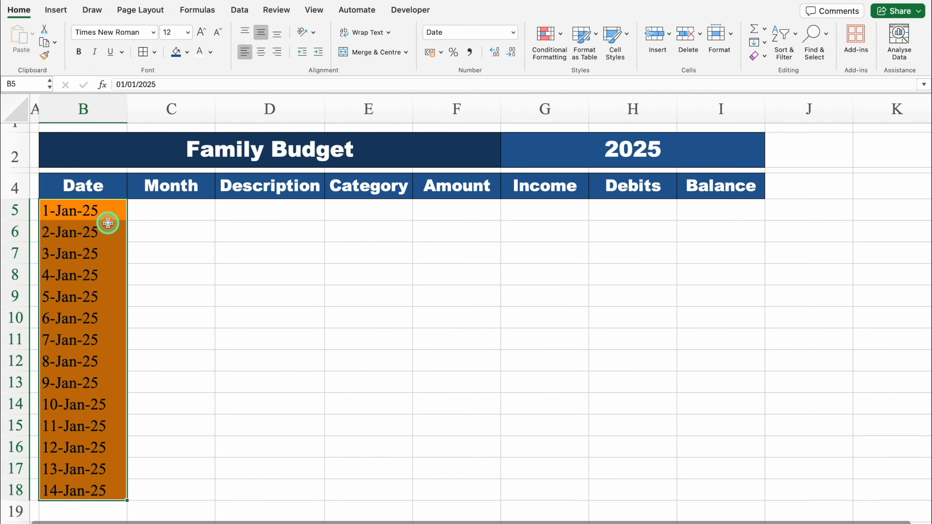
# - Change the date in B10 to 06/02/2025 and fill the February dates down through B15
pyautogui.click(89, 317)
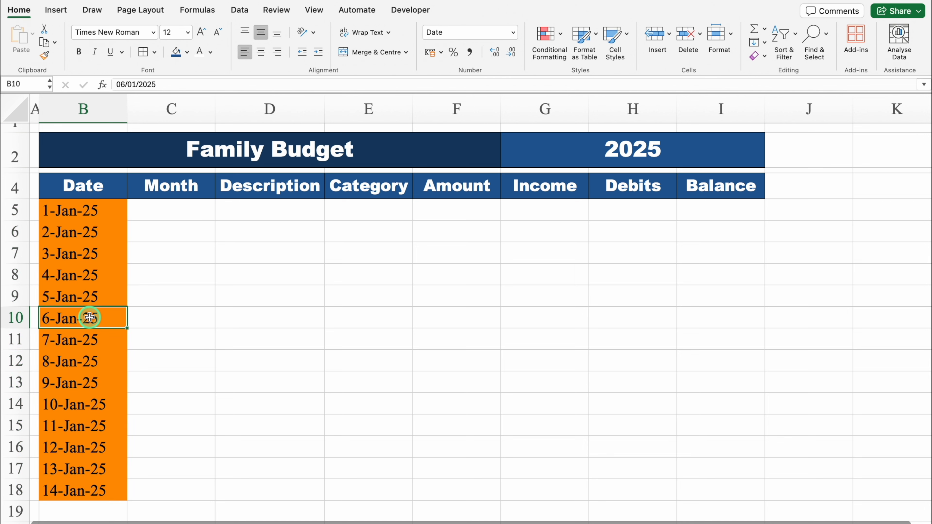
pyautogui.click(133, 84)
pyautogui.press('BackSpace')
pyautogui.write('2')
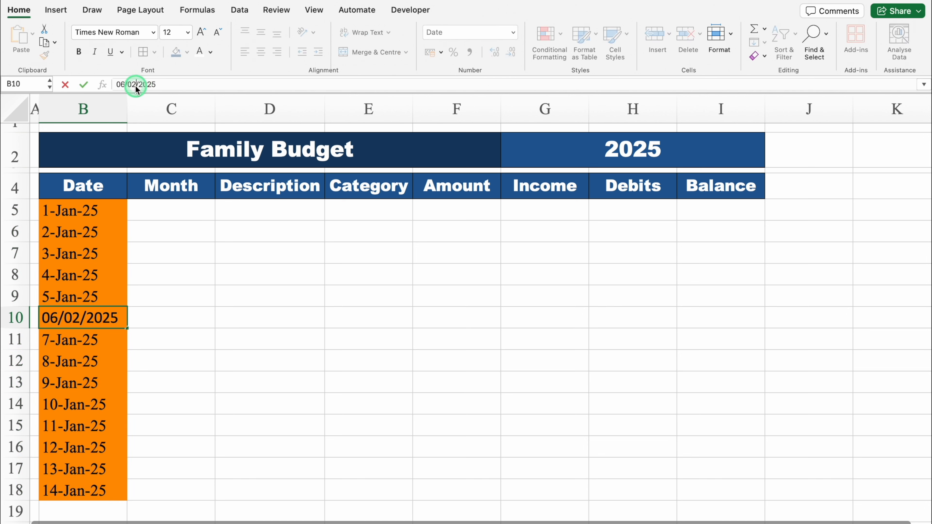
pyautogui.moveTo(127, 328); pyautogui.dragTo(129, 433)
pyautogui.click(92, 340)
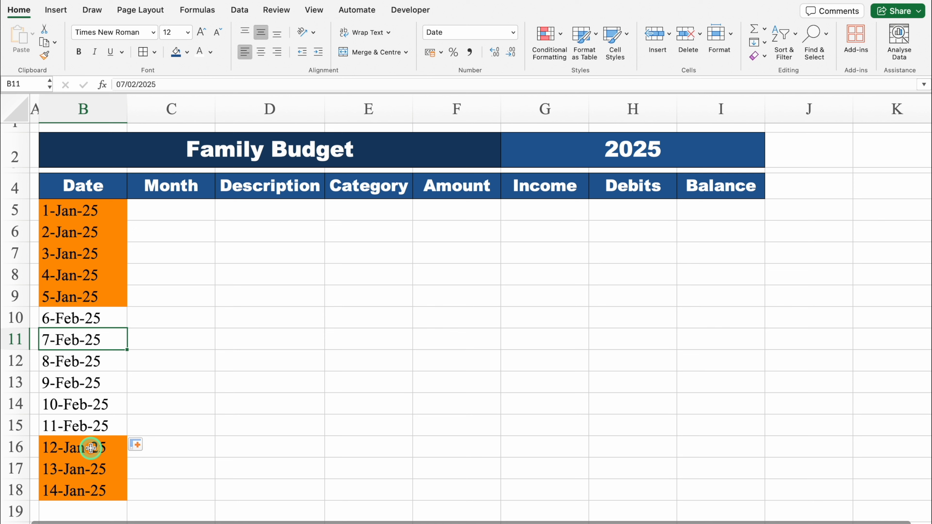
# - Change the date in B16 to 12/03/2025 and fill the March dates down through B18
pyautogui.press('Down')
pyautogui.press('Down')
pyautogui.press('Down')
pyautogui.press('Down')
pyautogui.press('Down')
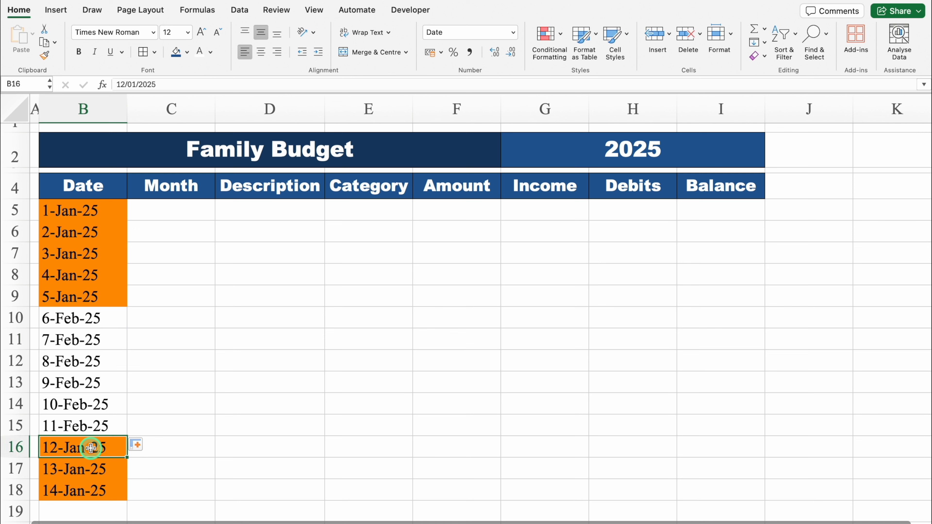
pyautogui.click(135, 84)
pyautogui.press('BackSpace')
pyautogui.write('3')
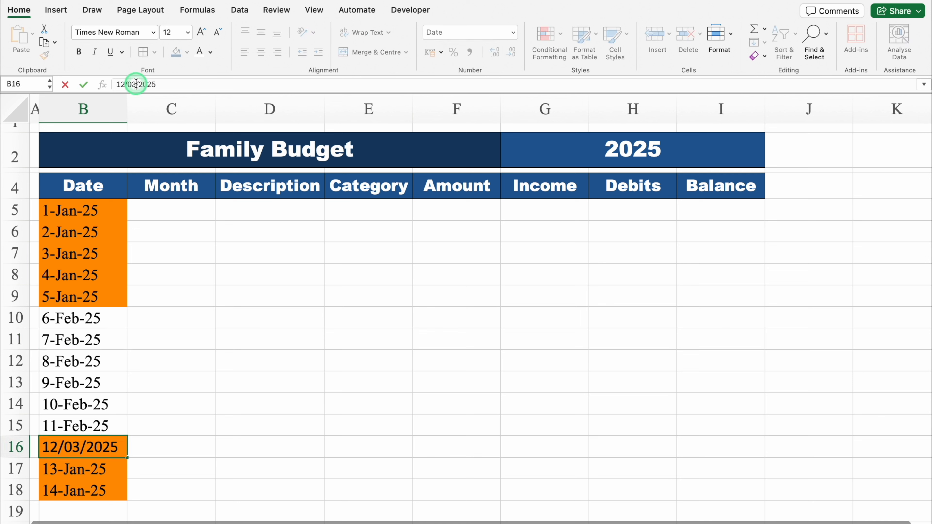
pyautogui.press('Return')
pyautogui.click(121, 449)
pyautogui.moveTo(126, 457); pyautogui.dragTo(129, 497)
pyautogui.click(93, 225)
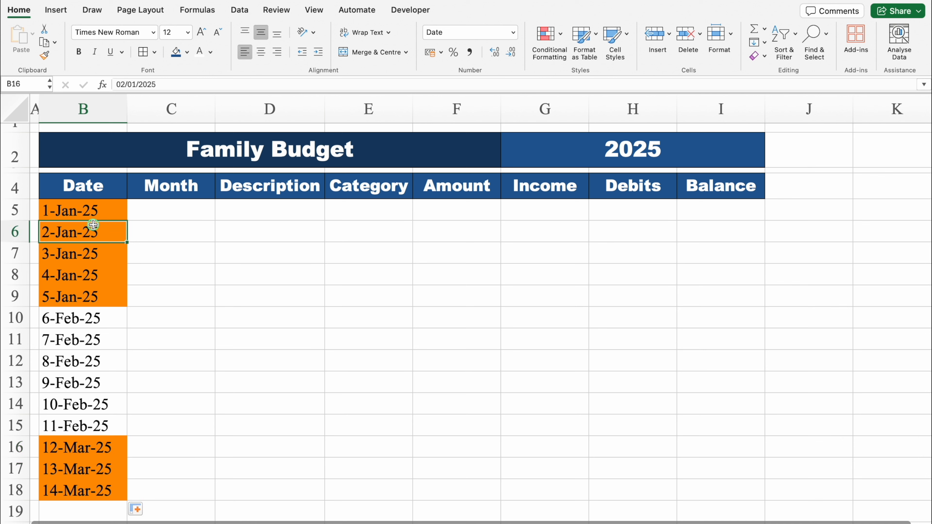
pyautogui.click(87, 483)
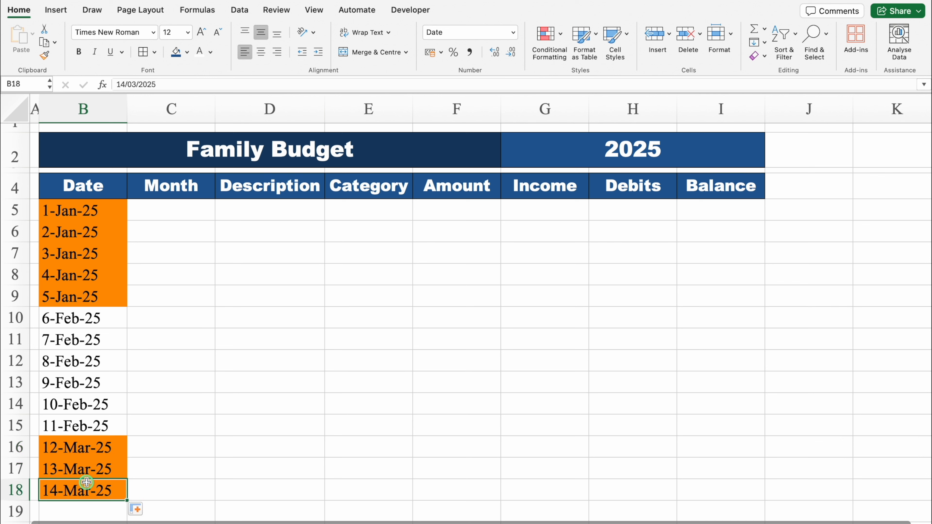
# - Add all borders to the table from the Date header through the Balance column, B4:I18
pyautogui.click(83, 188)
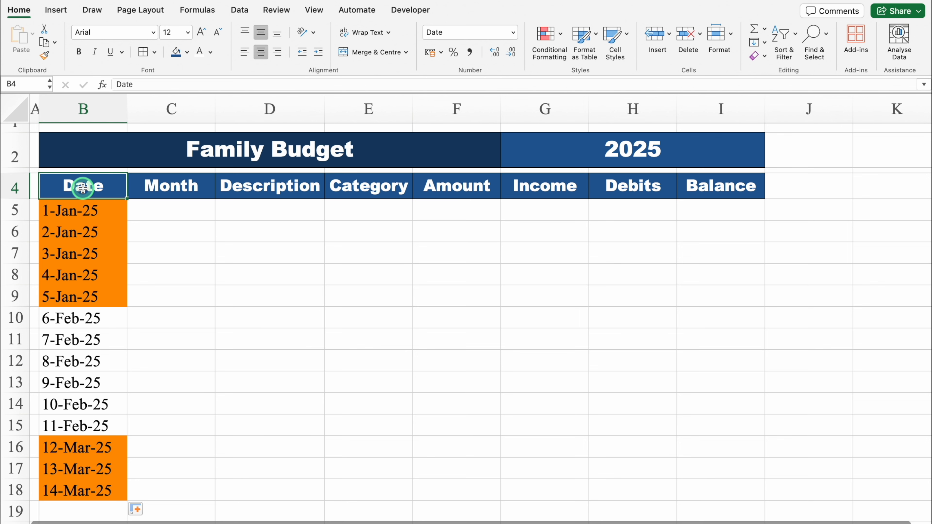
pyautogui.hotkey('ctrl', 'shift', 'Down')
pyautogui.hotkey('ctrl', 'shift', 'Right')
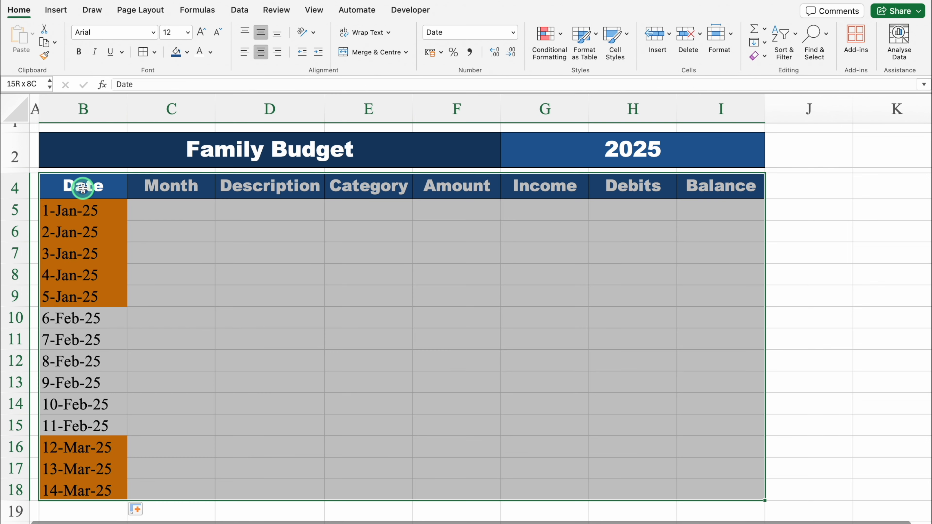
pyautogui.click(142, 52)
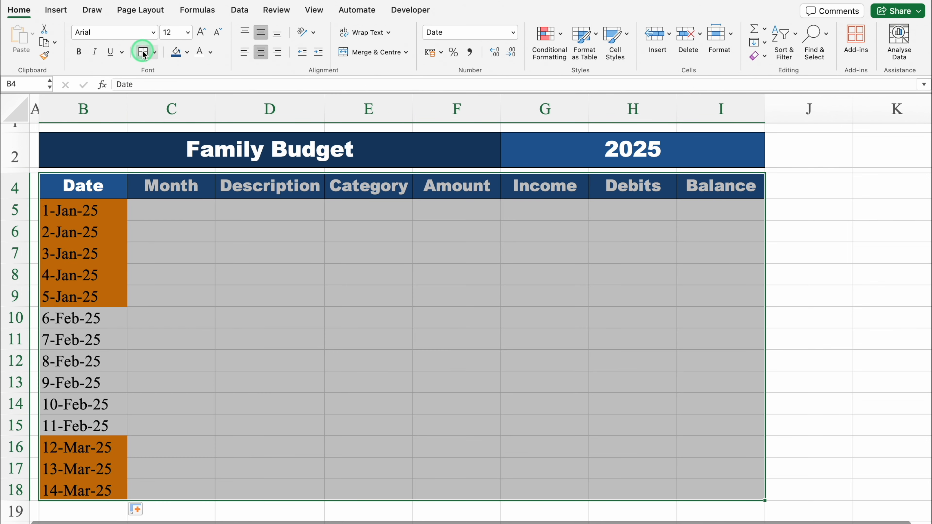
# - Enter =TEXT(B5,"MMMM") in C5 to derive the month name from the date
pyautogui.click(160, 206)
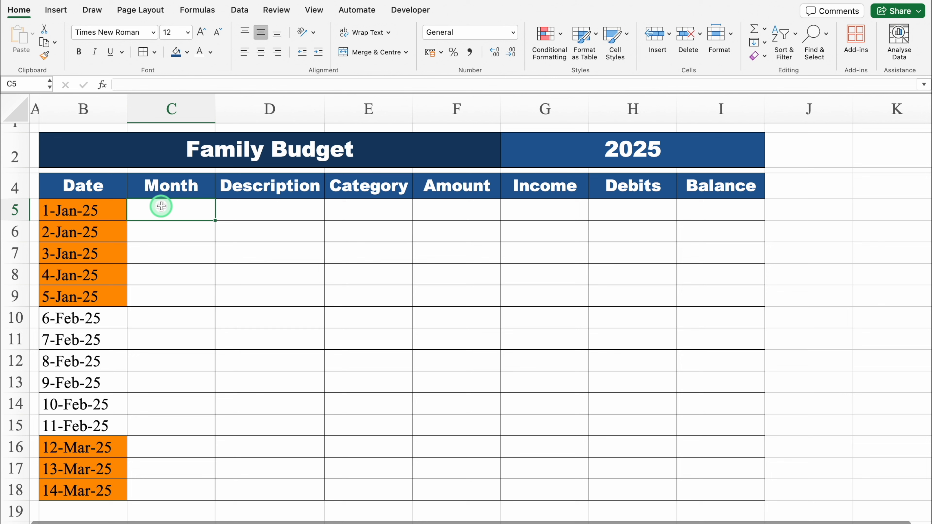
pyautogui.write('=')
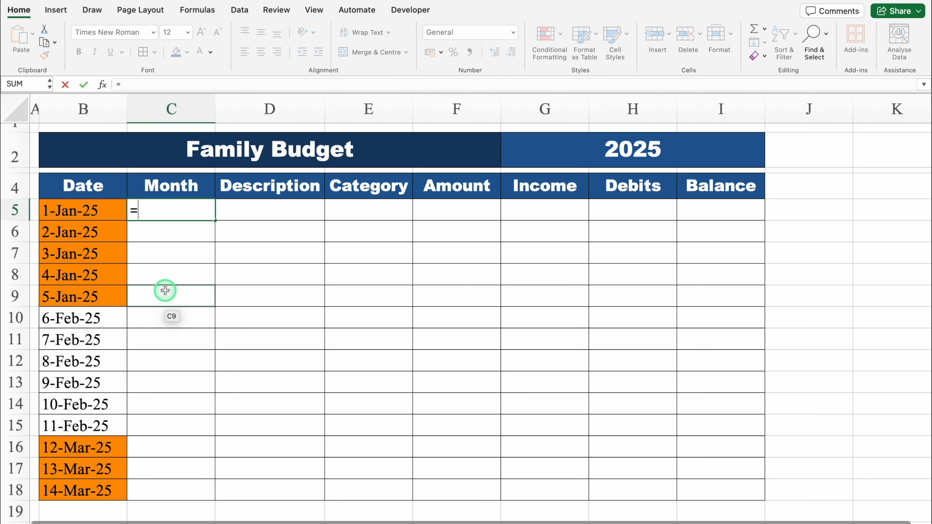
pyautogui.write('TEXT')
pyautogui.doubleClick(169, 262)
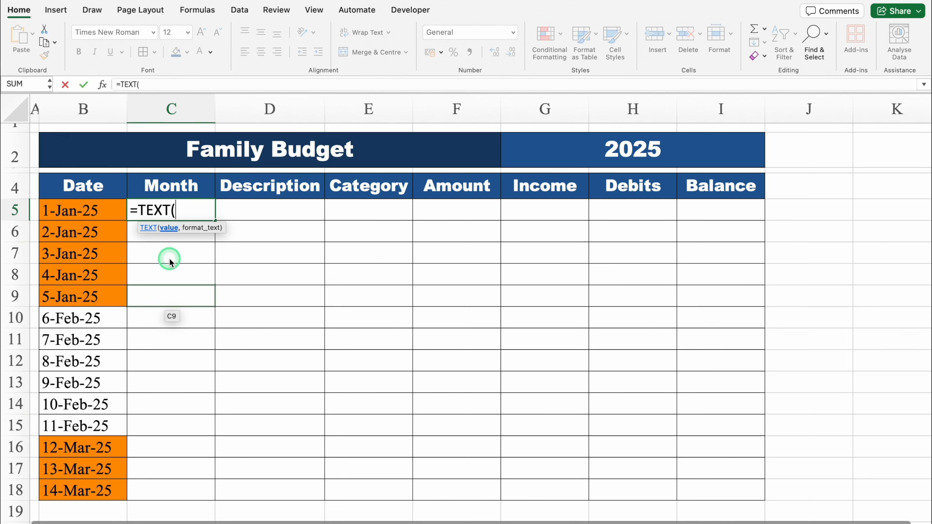
pyautogui.click(100, 215)
pyautogui.write(',')
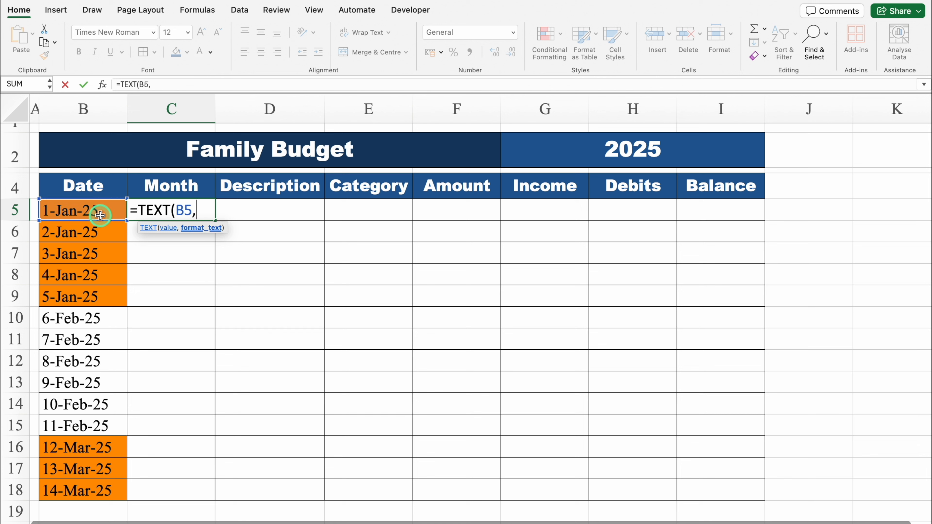
pyautogui.write('"MMMM')
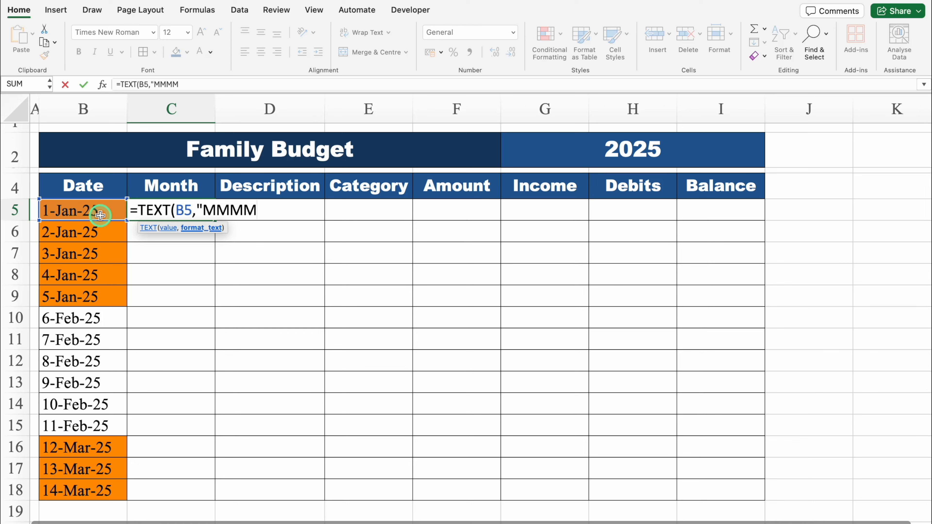
pyautogui.write('")')
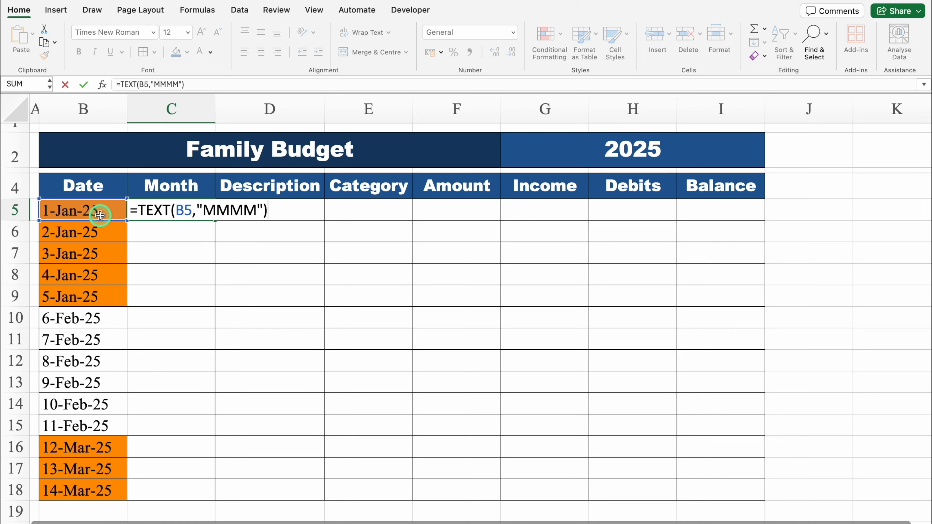
pyautogui.press('Return')
# - Fill the month formula from C5 down through C18 and check it against the dates
pyautogui.click(182, 209)
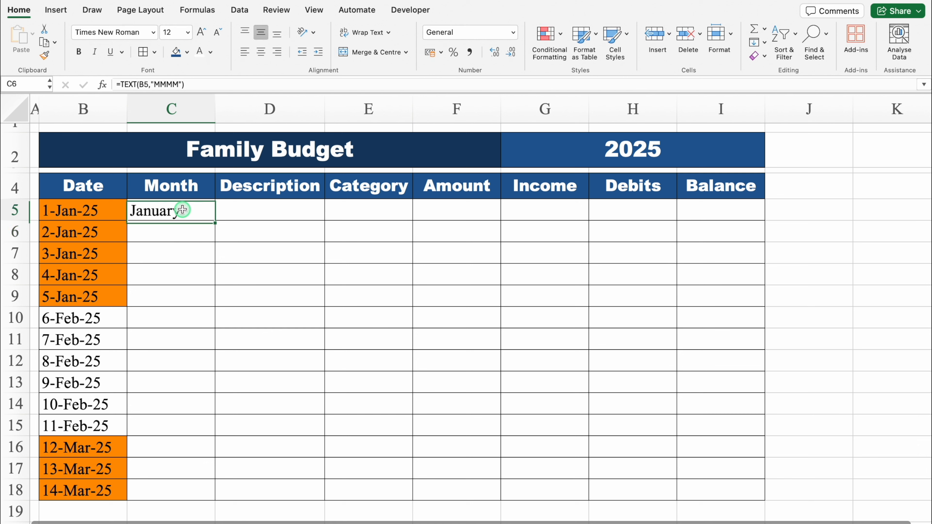
pyautogui.doubleClick(214, 221)
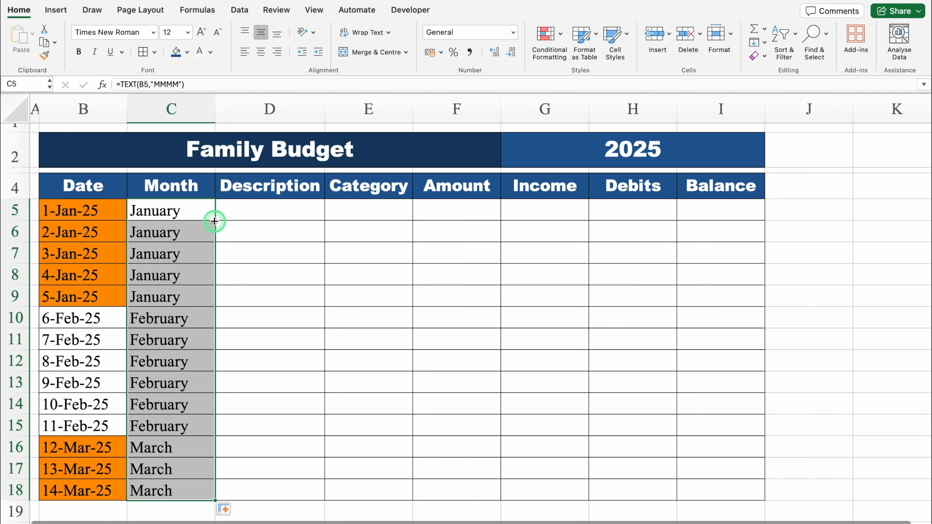
pyautogui.click(98, 321)
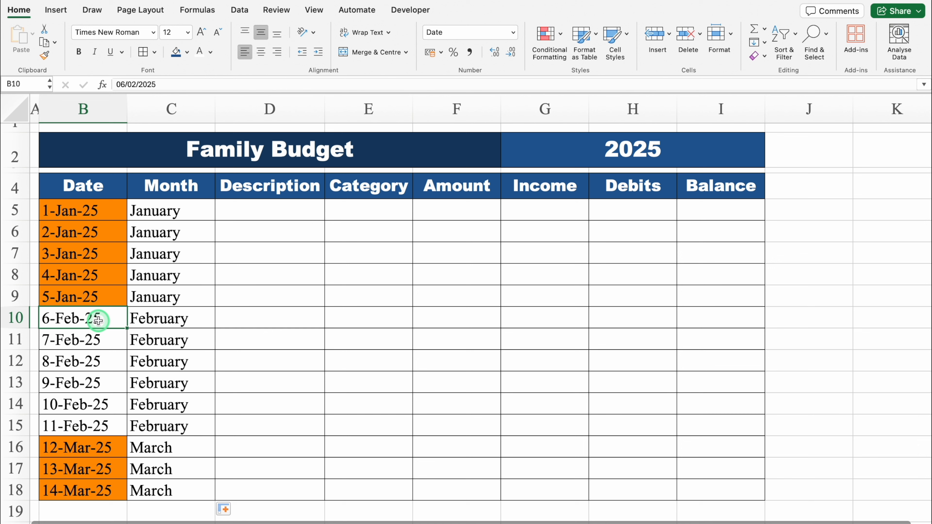
pyautogui.click(170, 320)
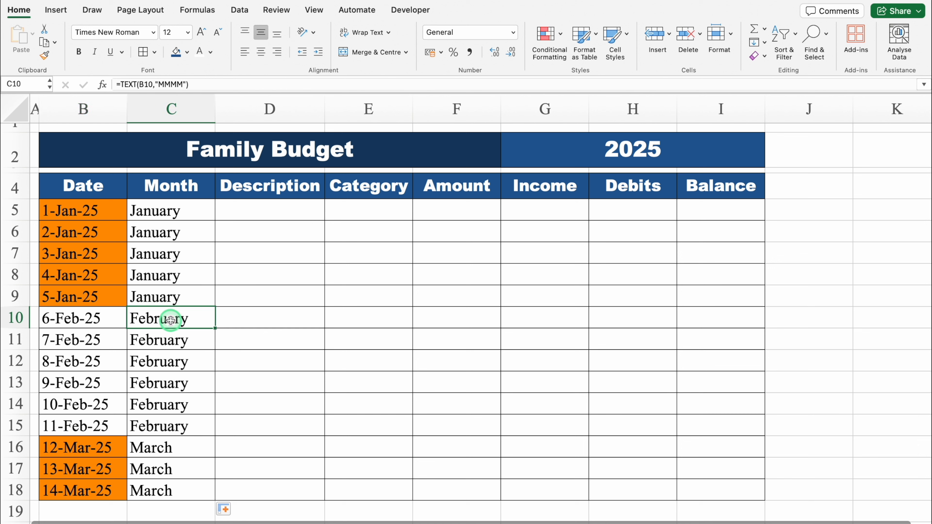
# - Widen the Description column D to make room for longer text
pyautogui.click(265, 211)
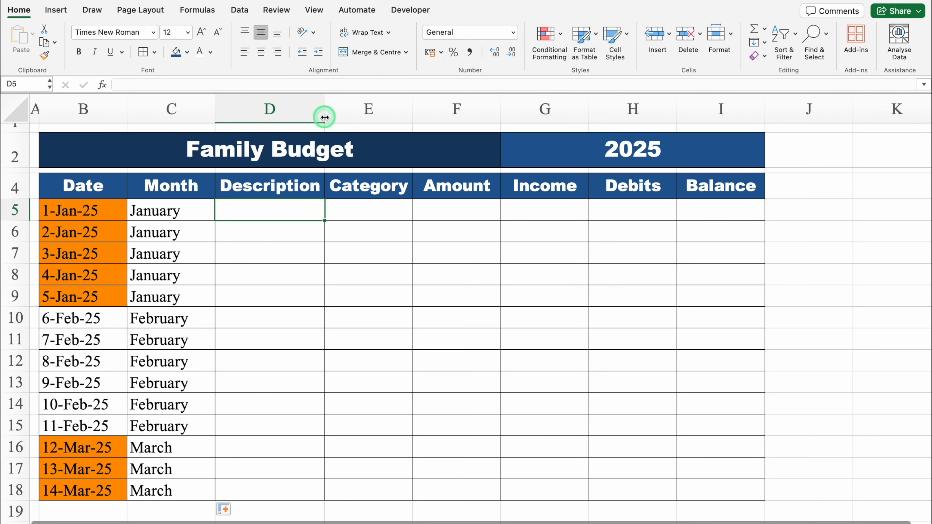
pyautogui.moveTo(325, 116); pyautogui.dragTo(361, 117)
pyautogui.click(415, 212)
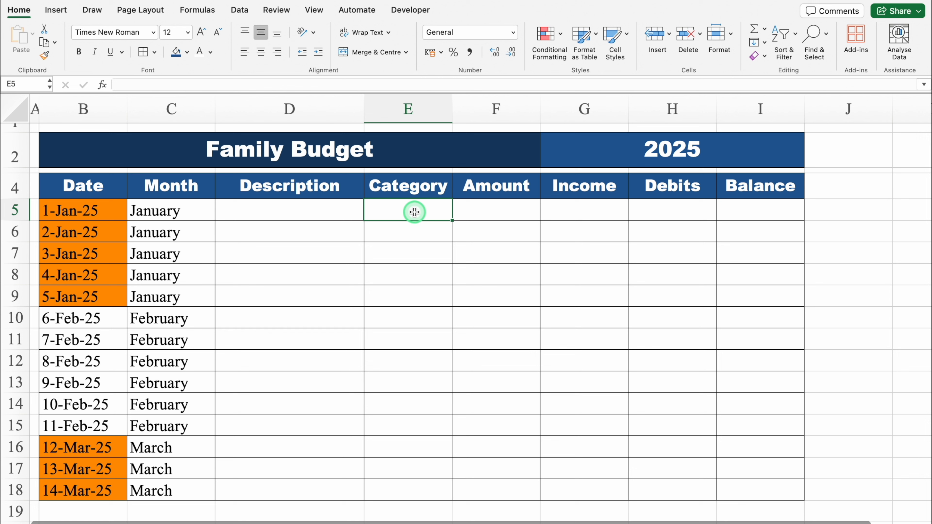
# - Set data validation on the Category cells E5:E18 to allow only values from a list
pyautogui.moveTo(415, 212); pyautogui.dragTo(425, 487)
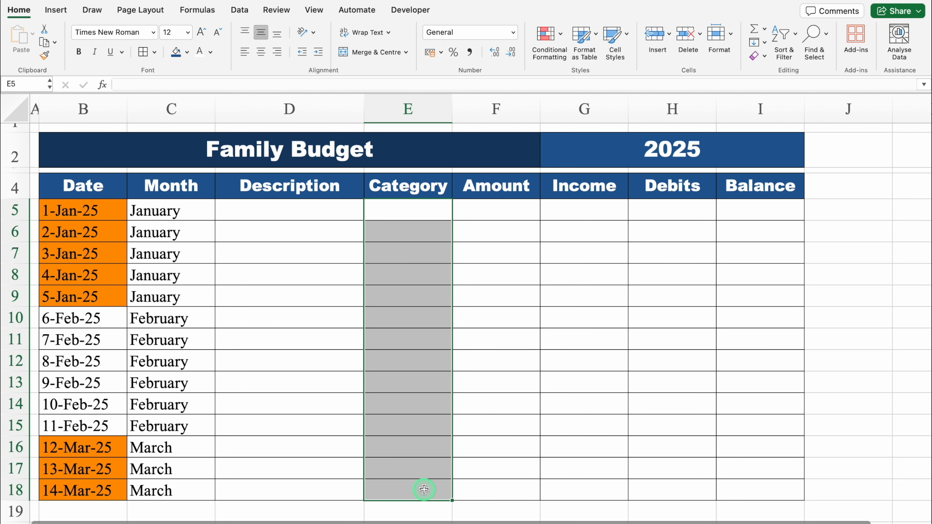
pyautogui.click(241, 11)
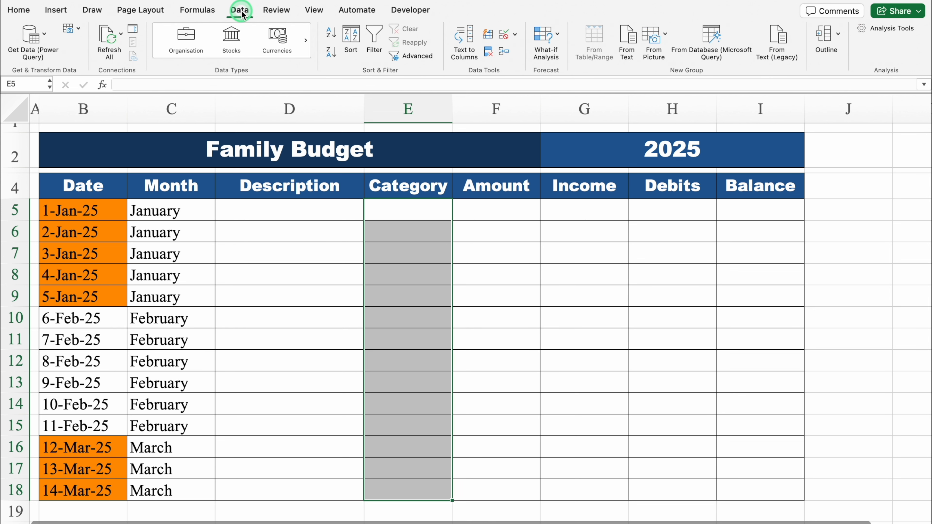
pyautogui.click(493, 36)
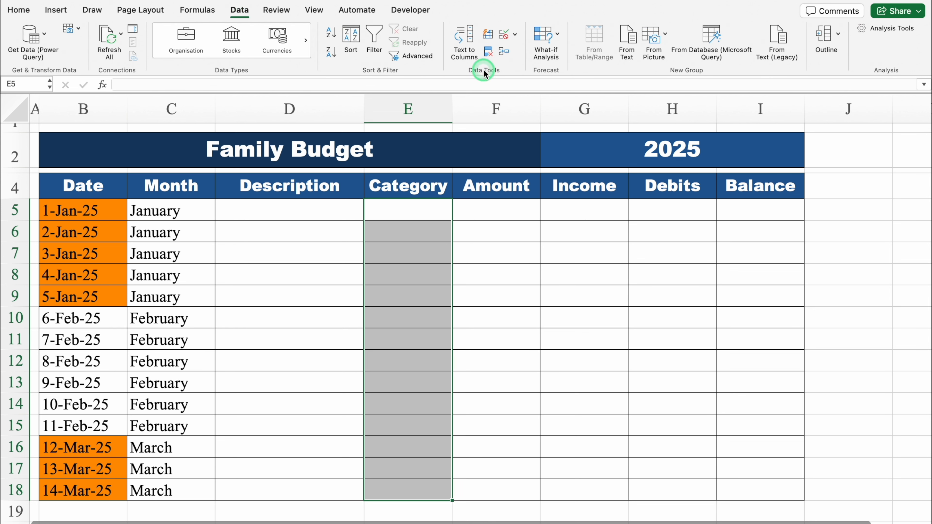
pyautogui.click(515, 35)
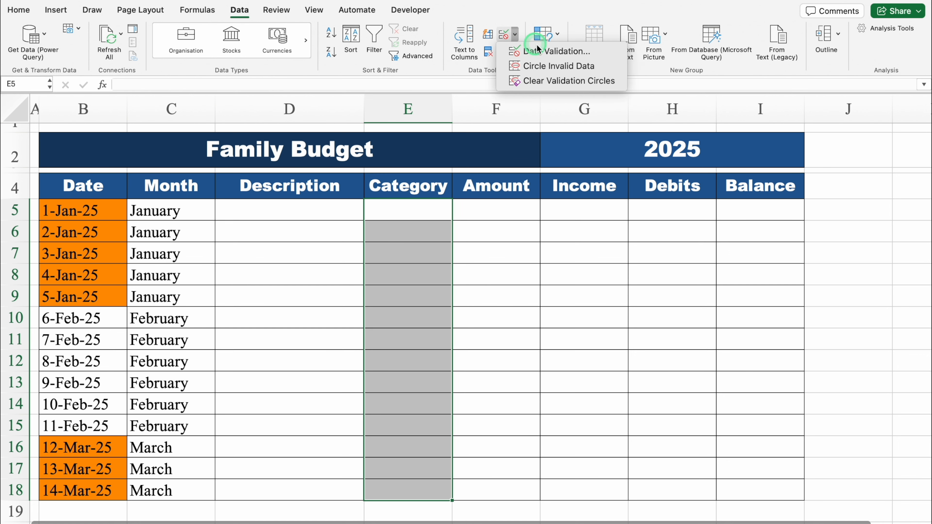
pyautogui.click(543, 54)
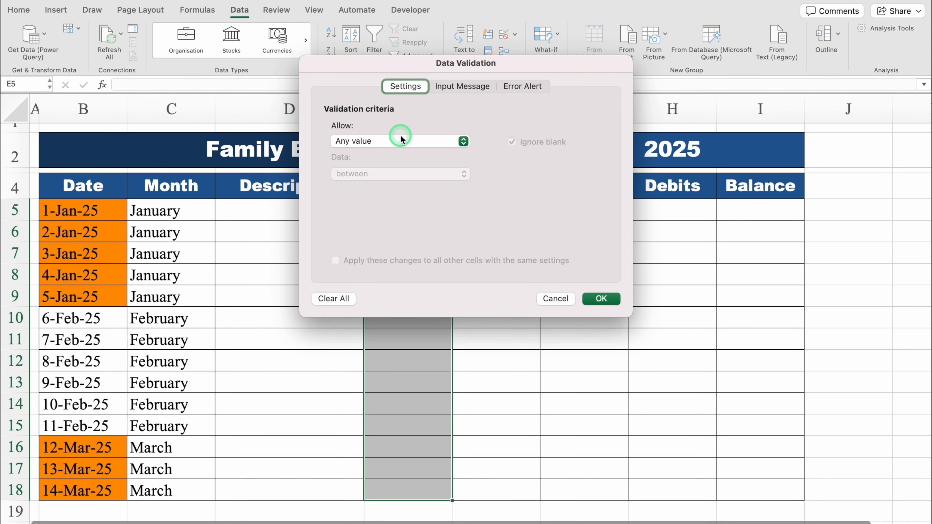
pyautogui.click(388, 141)
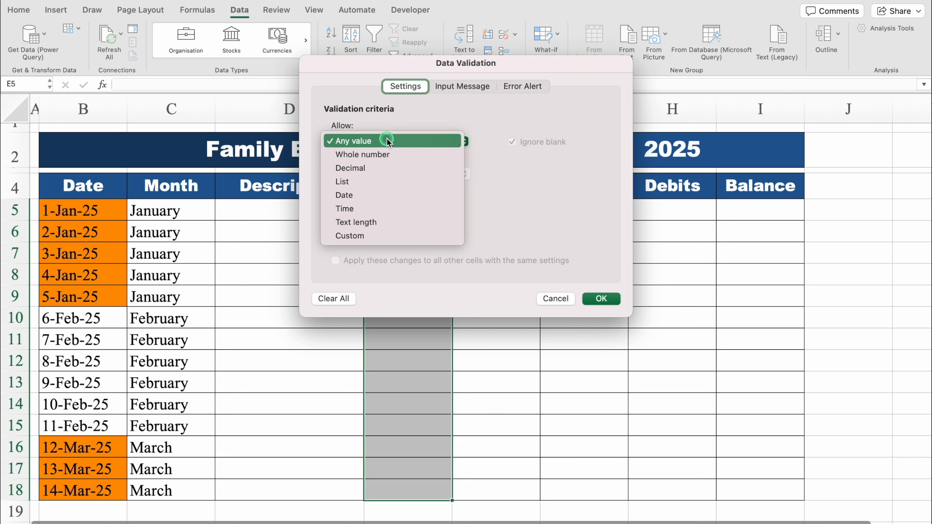
pyautogui.click(378, 183)
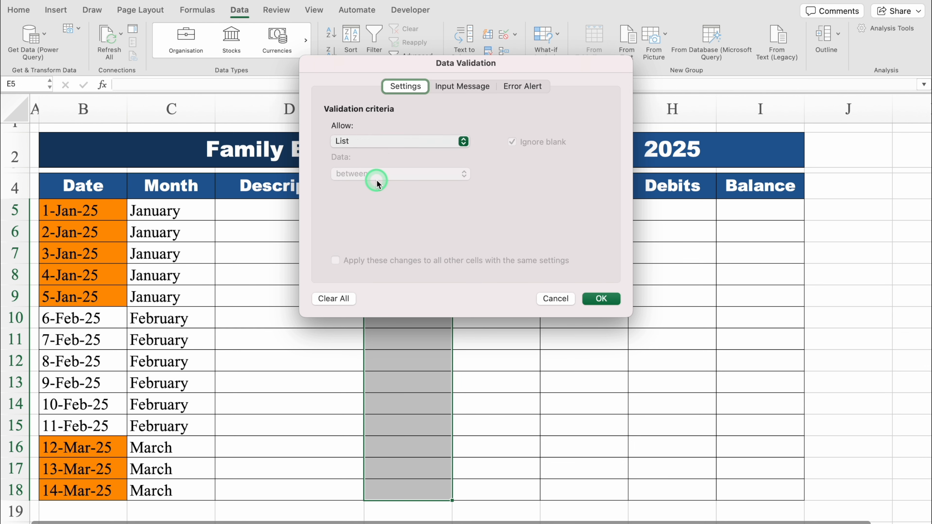
# - Set the list source to Income,Entertainment,Groceries,Food,Investments, apply it, and check the drop-down in E5
pyautogui.click(370, 206)
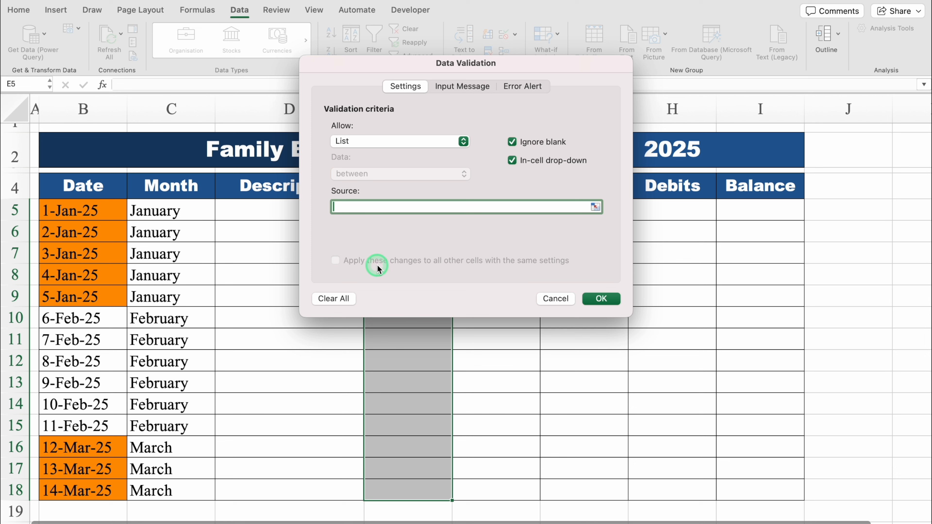
pyautogui.write('Income,Entertainment,Groceries,')
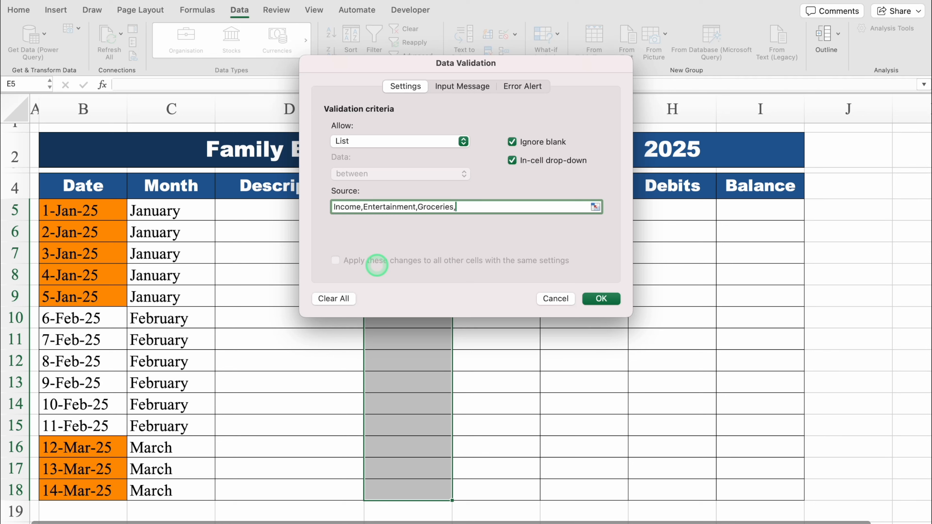
pyautogui.write('Food,Investments')
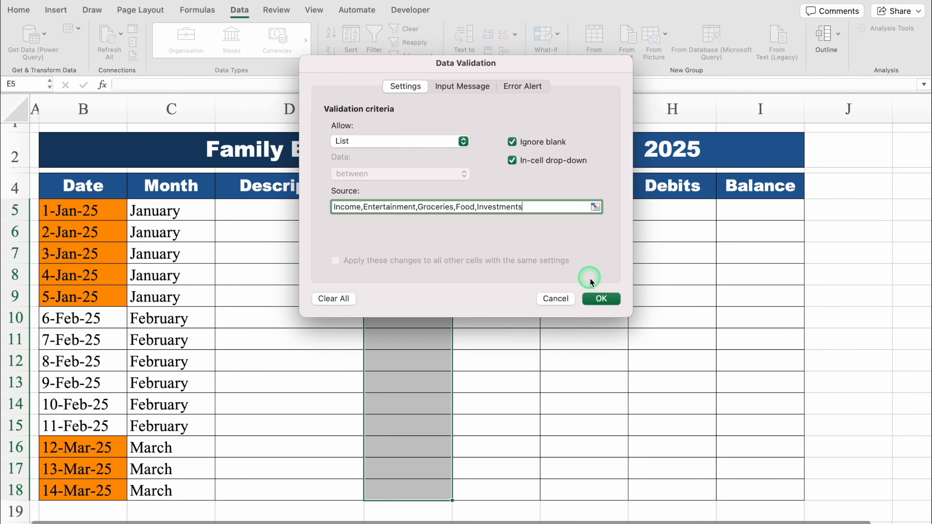
pyautogui.click(601, 299)
pyautogui.click(456, 214)
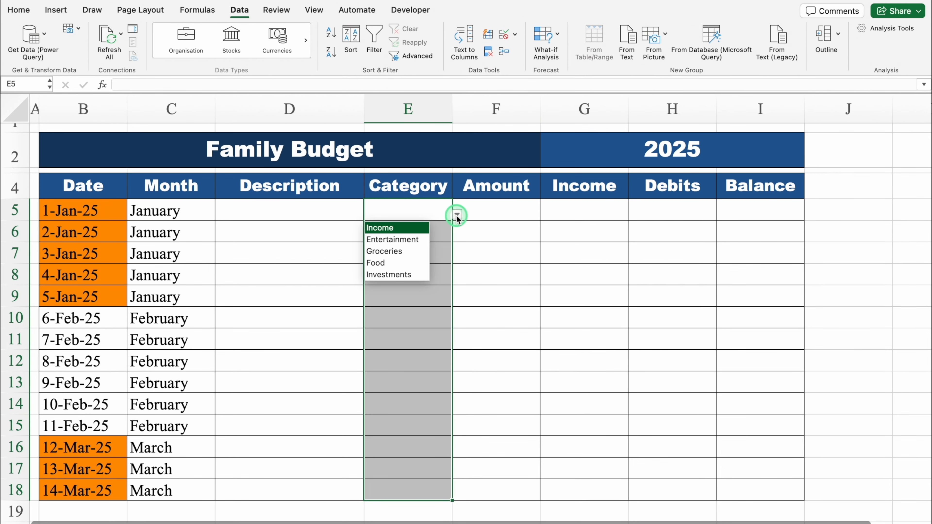
pyautogui.click(431, 210)
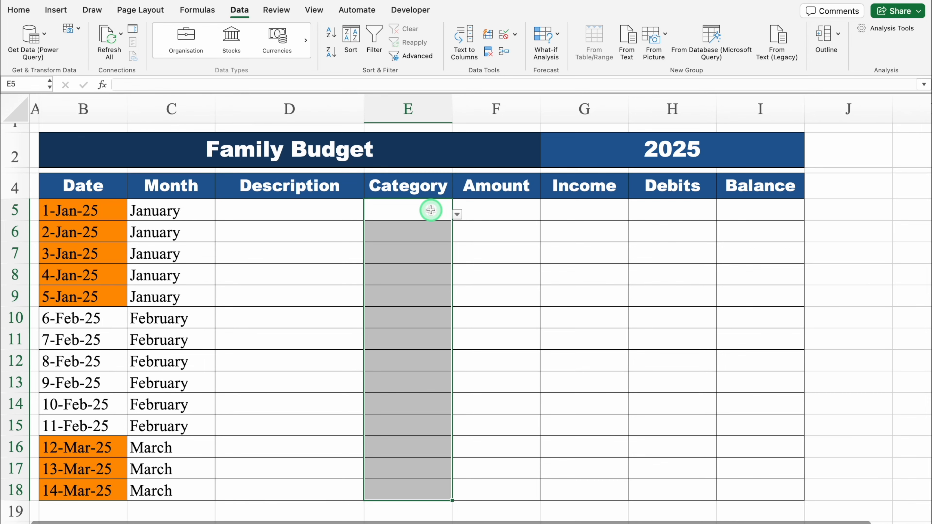
# - Paste the prepared categories into E5:E18 and the prepared amounts into the Amount column through F18, leaving F5 blank
pyautogui.write('Income Income Groceries Food Income Income Entertainment Groceries Food Food Groceries Groceries Entertainment Entertainment')
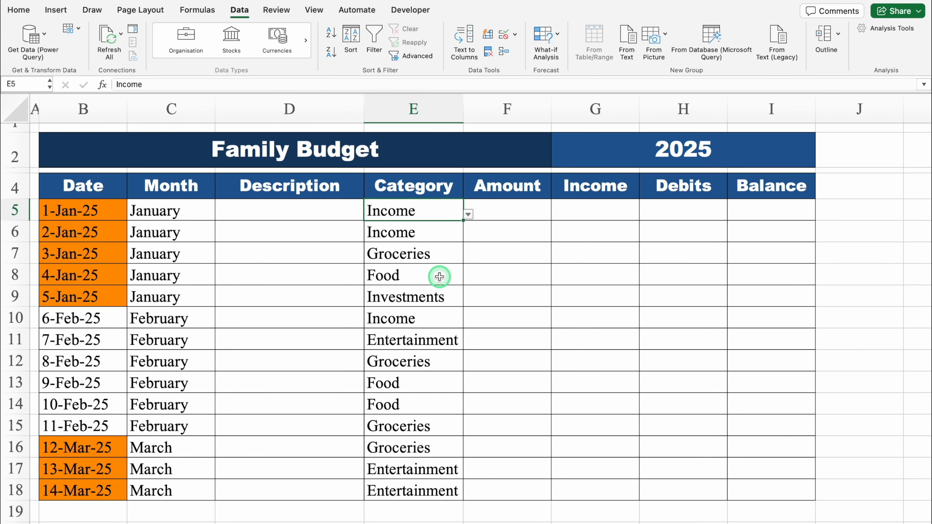
pyautogui.click(505, 212)
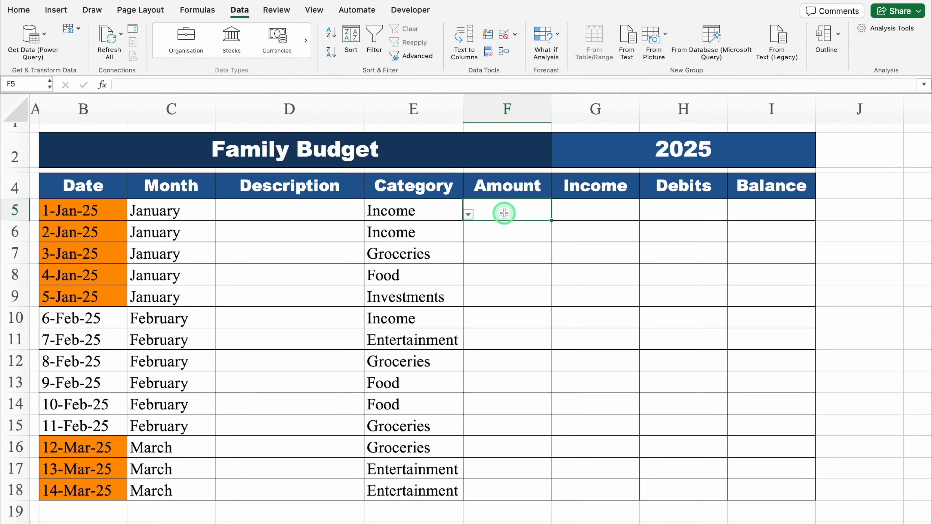
pyautogui.press('super+v')
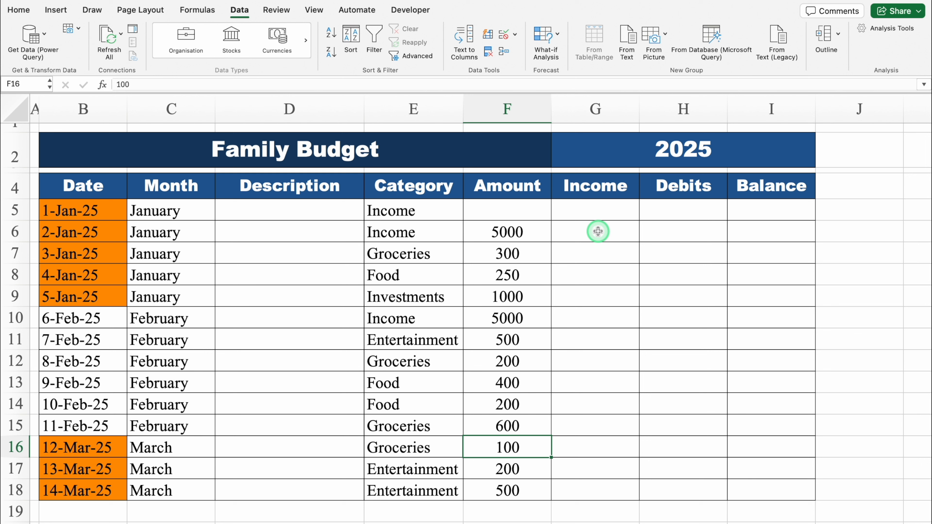
# - Enter =IF(E5="Income",F5,0) in G5 to return the amount only for the Income category
pyautogui.click(585, 210)
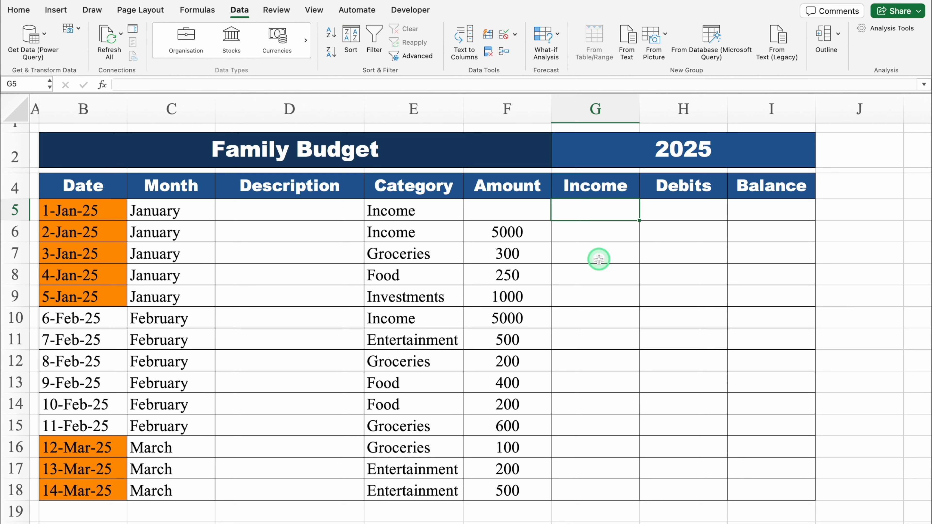
pyautogui.write('=IF')
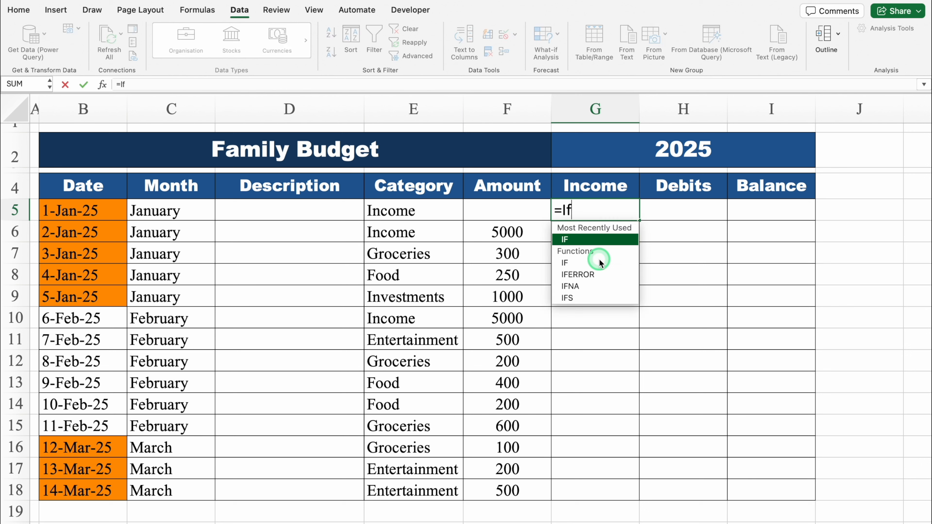
pyautogui.doubleClick(594, 241)
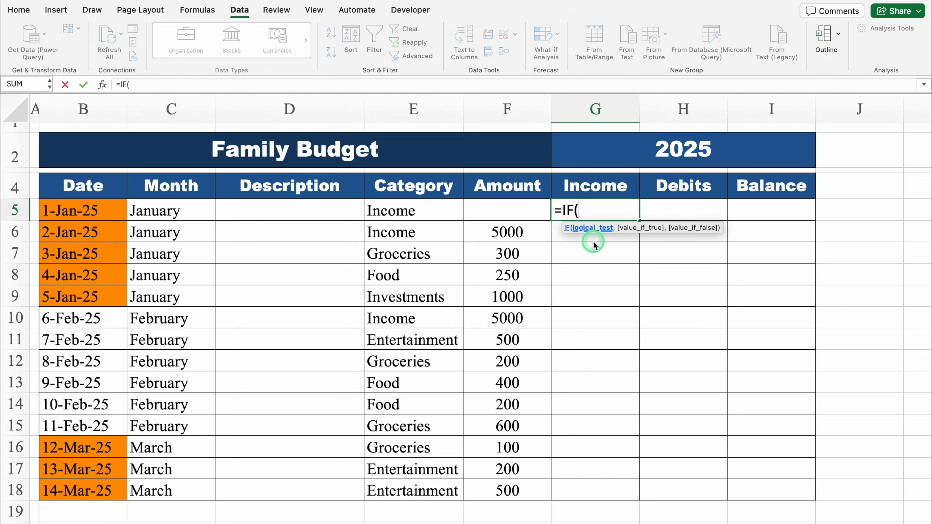
pyautogui.click(431, 211)
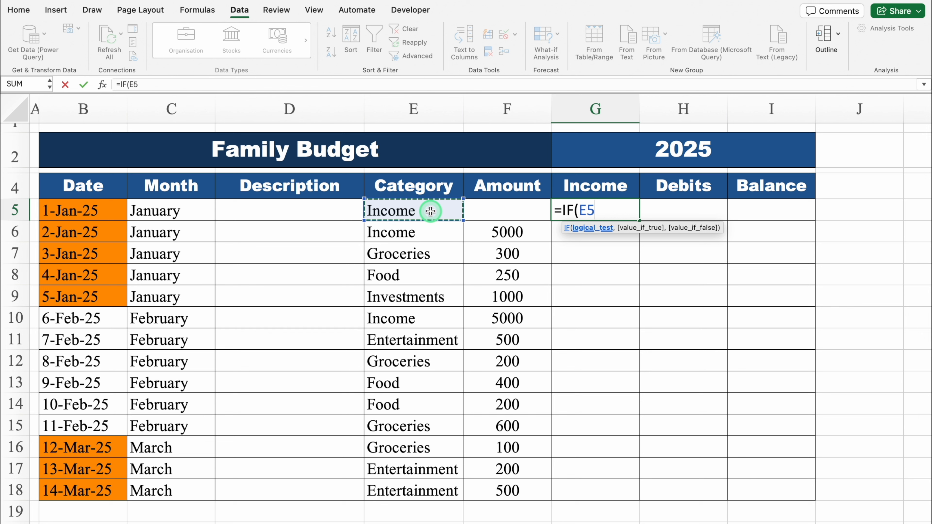
pyautogui.write('=')
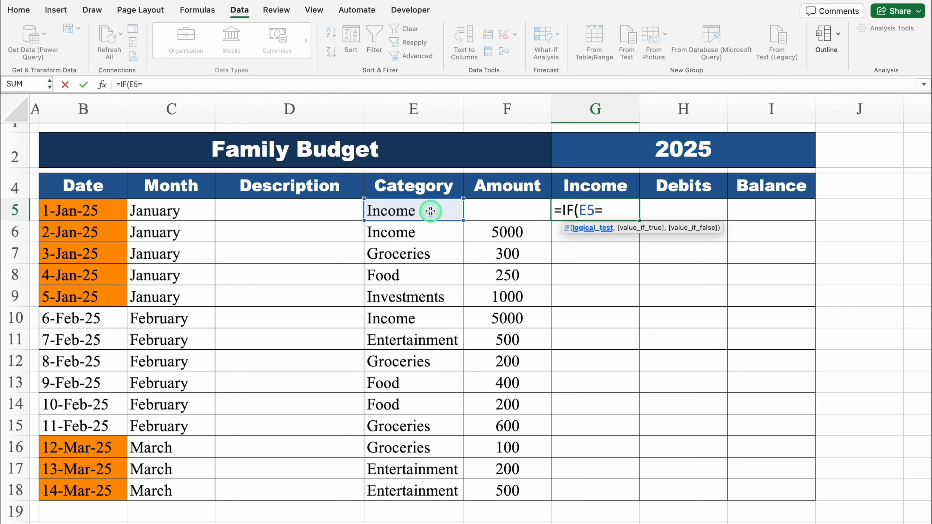
pyautogui.write('"Incom')
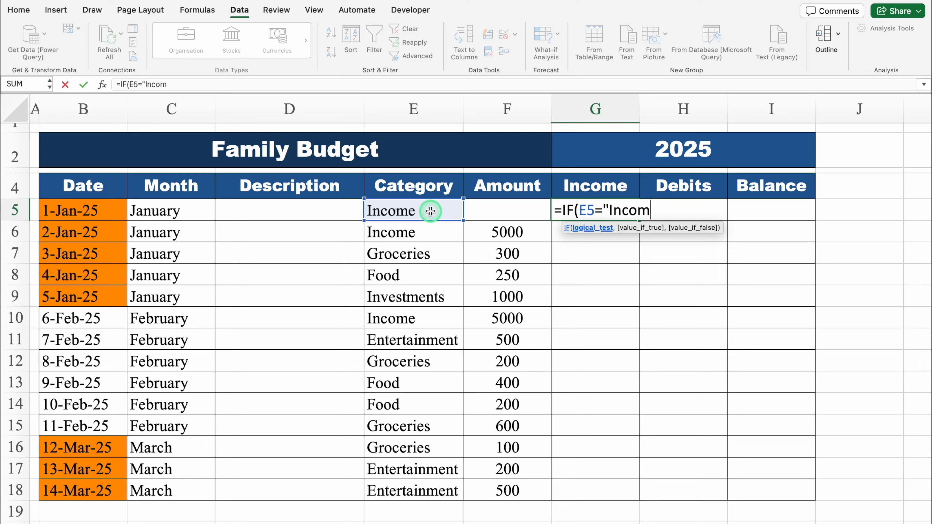
pyautogui.write('e"')
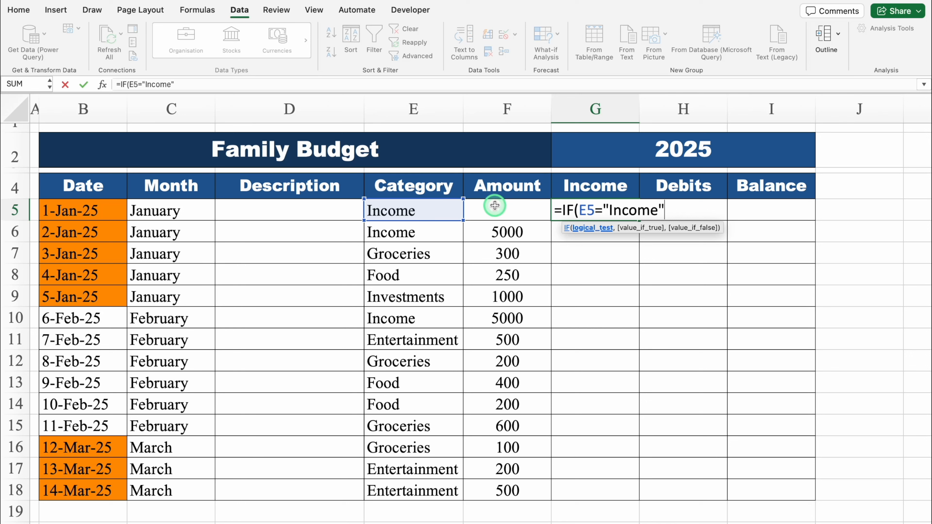
pyautogui.write(',')
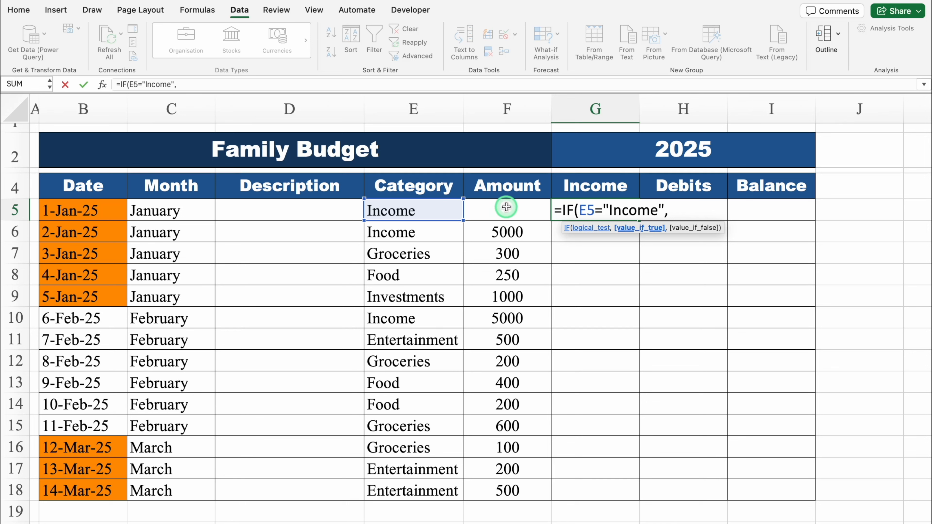
pyautogui.click(506, 207)
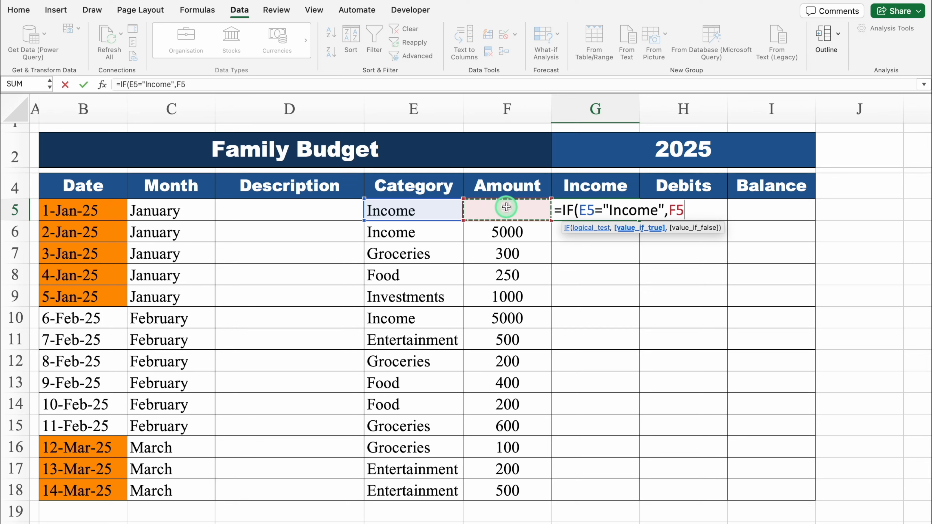
pyautogui.write(',')
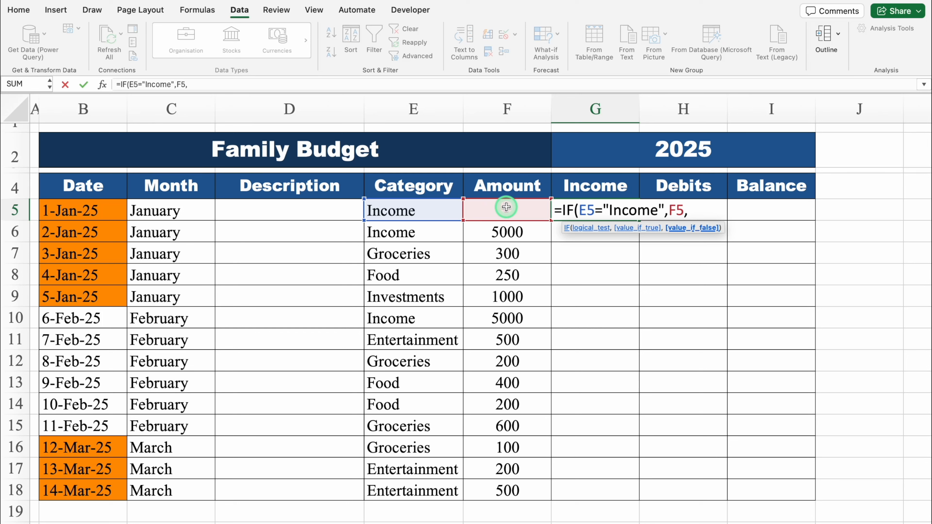
pyautogui.write('0)')
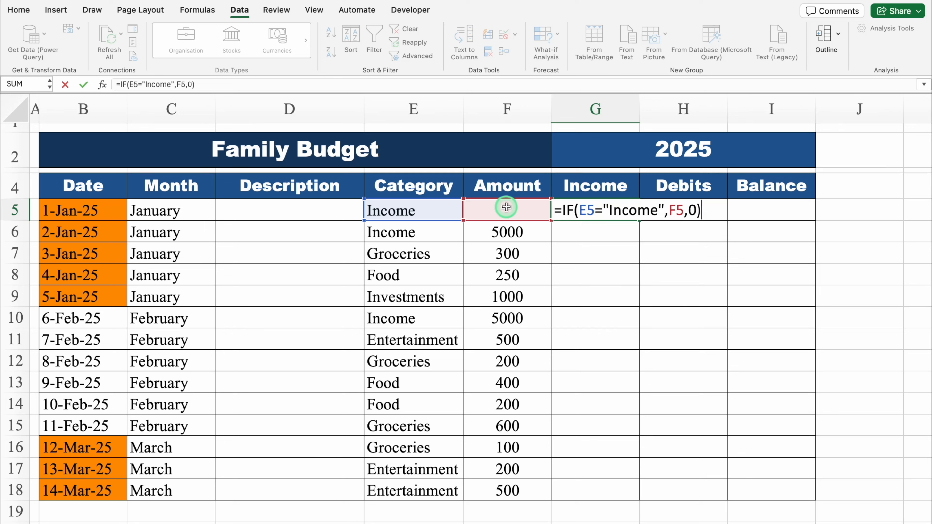
pyautogui.press('Return')
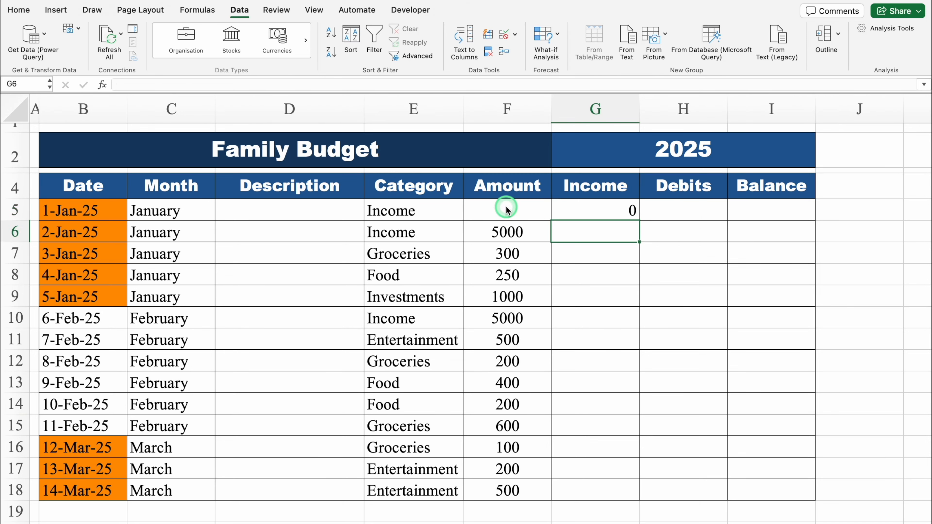
# - Centre G5 horizontally and fill its Income formula down through G18, checking it against the Income rows
pyautogui.click(609, 207)
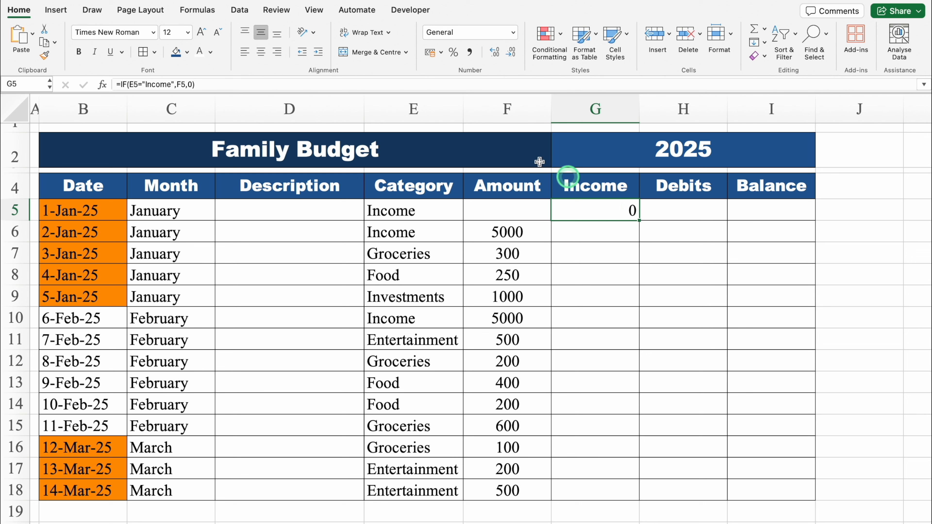
pyautogui.click(262, 52)
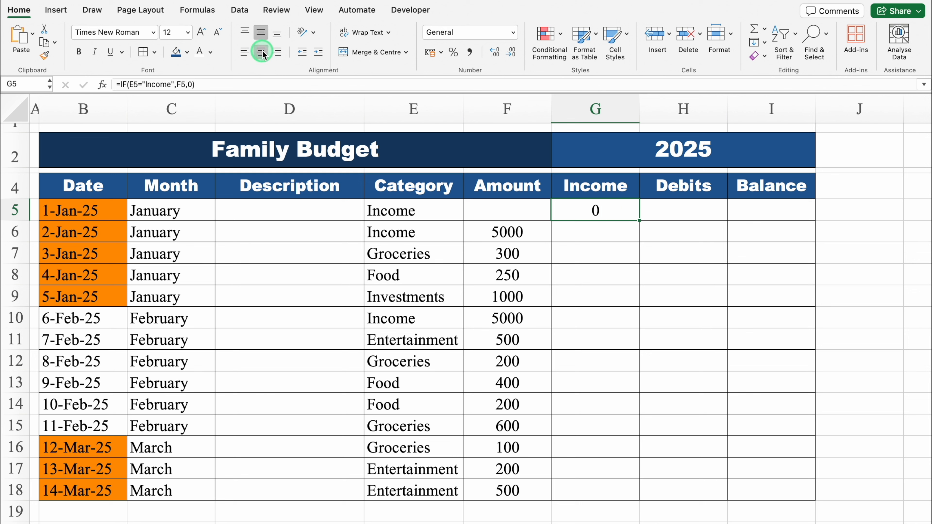
pyautogui.doubleClick(639, 221)
pyautogui.click(512, 232)
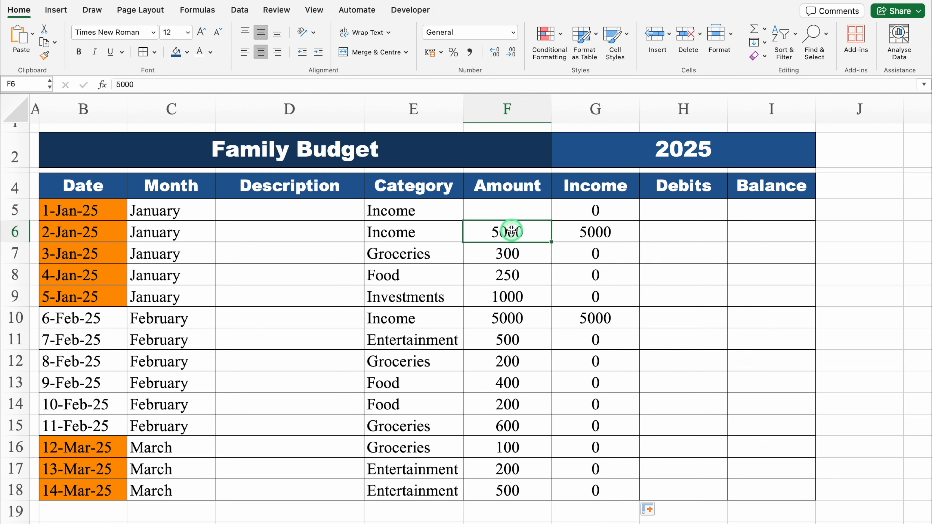
pyautogui.click(613, 235)
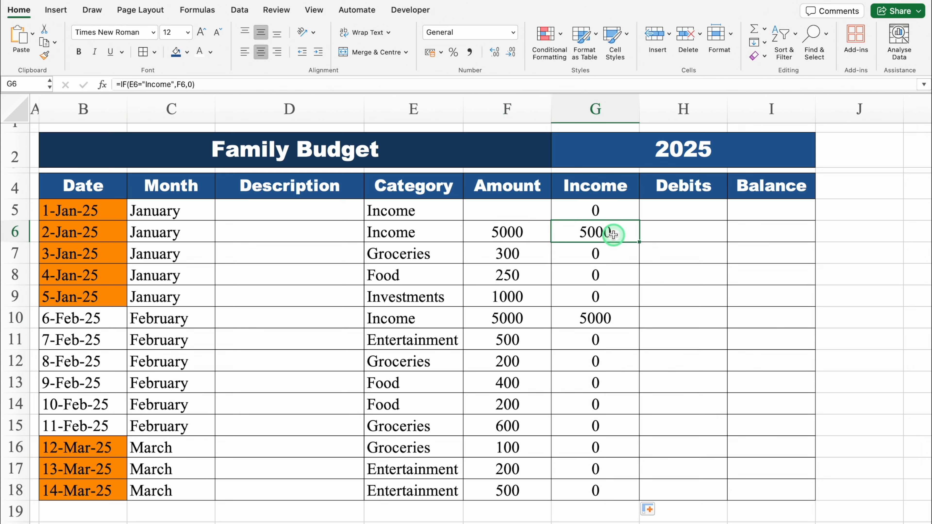
pyautogui.click(419, 321)
pyautogui.moveTo(419, 322); pyautogui.dragTo(615, 313)
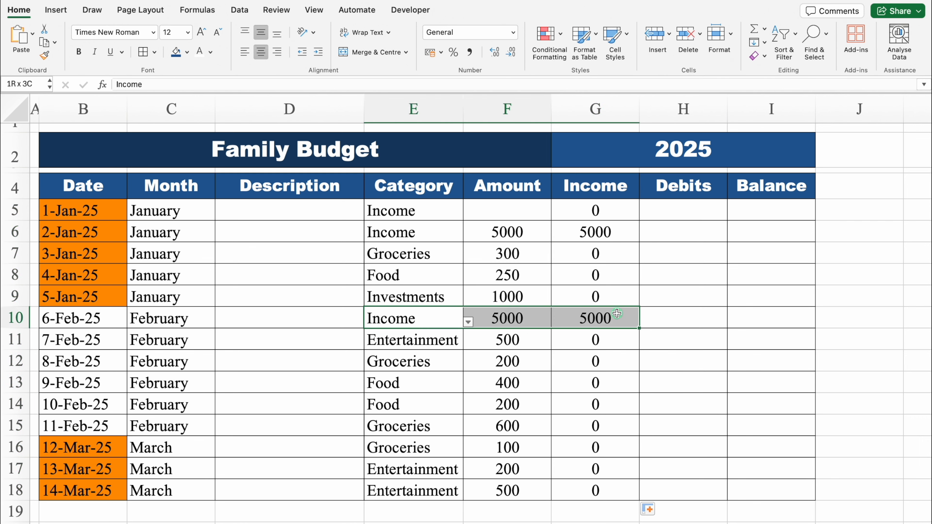
pyautogui.click(612, 105)
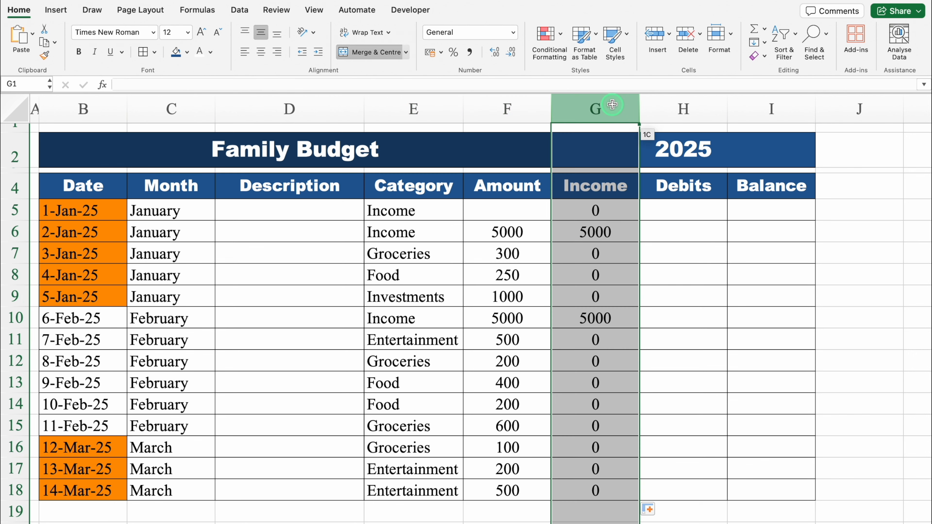
# - Enter 1000 in H5 under Debits and centre the contents of the Debits and Balance columns horizontally
pyautogui.click(664, 208)
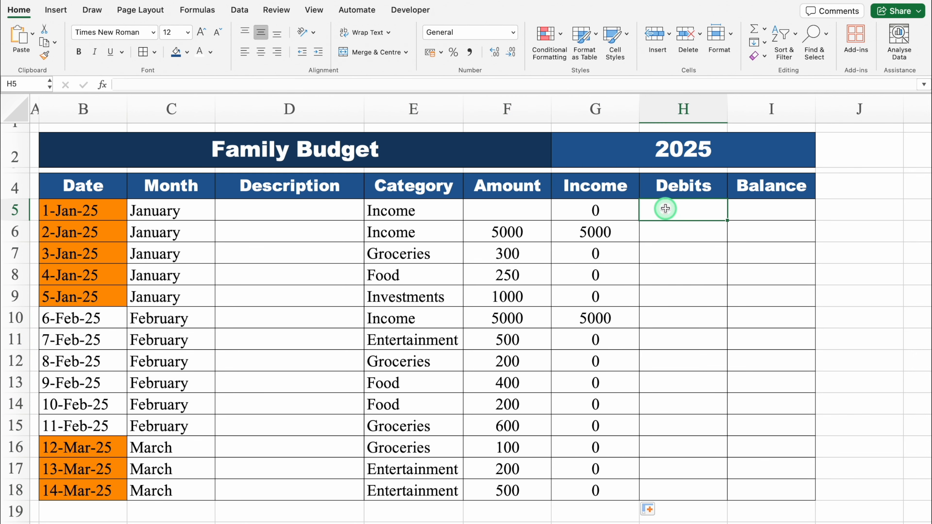
pyautogui.write('1000')
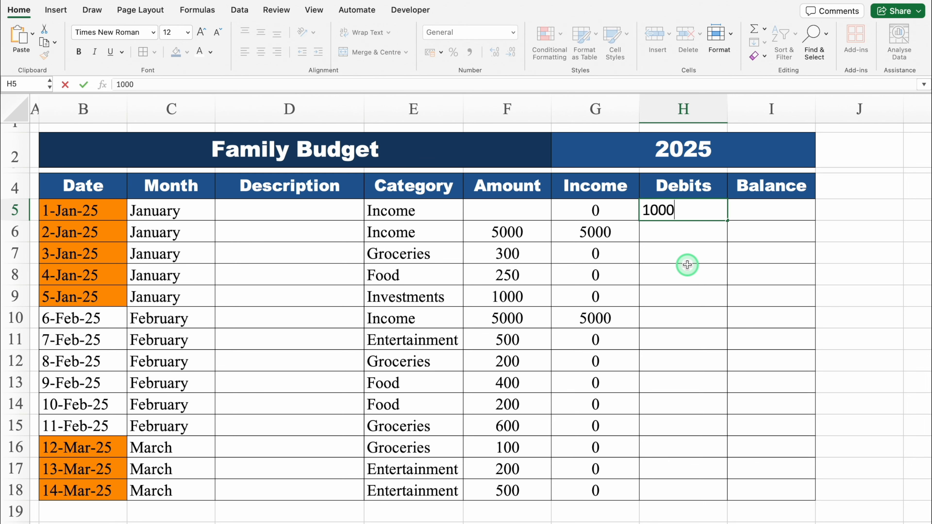
pyautogui.press('Return')
pyautogui.moveTo(683, 109); pyautogui.dragTo(749, 110)
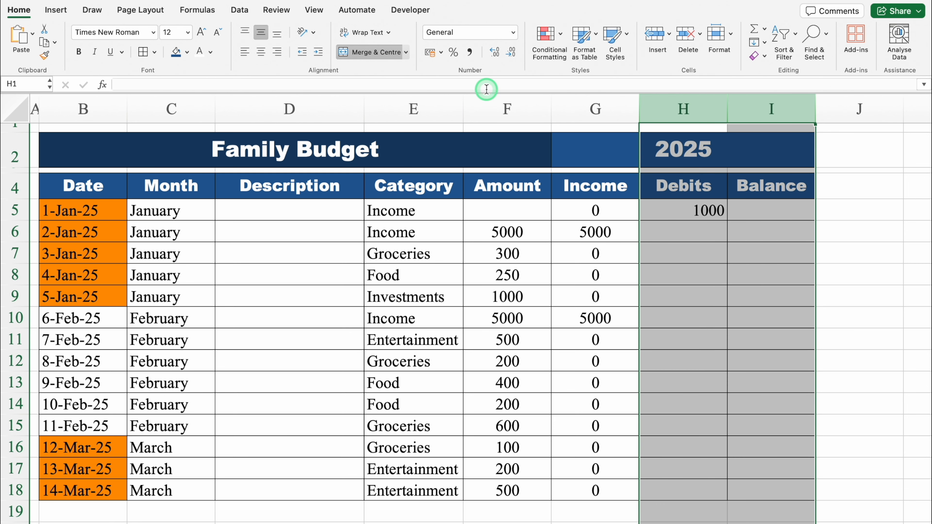
pyautogui.click(261, 51)
# - Enter =IF(E6<>"Income",F6,0) in H6 to return the amount only for categories other than Income
pyautogui.click(694, 232)
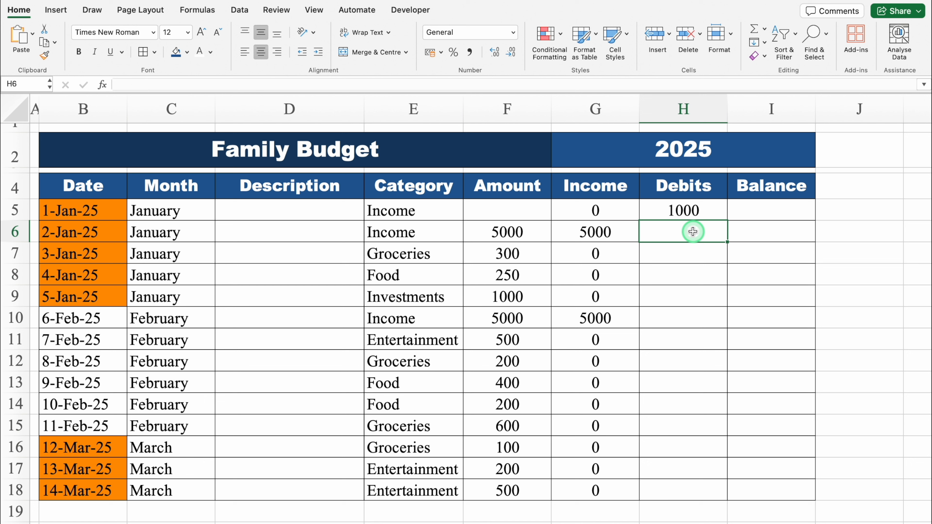
pyautogui.click(670, 212)
pyautogui.click(690, 236)
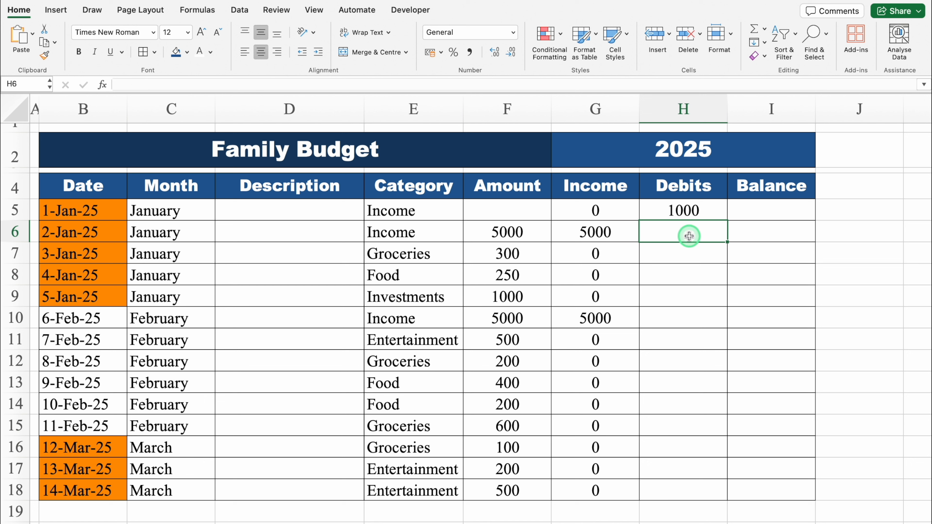
pyautogui.doubleClick(661, 231)
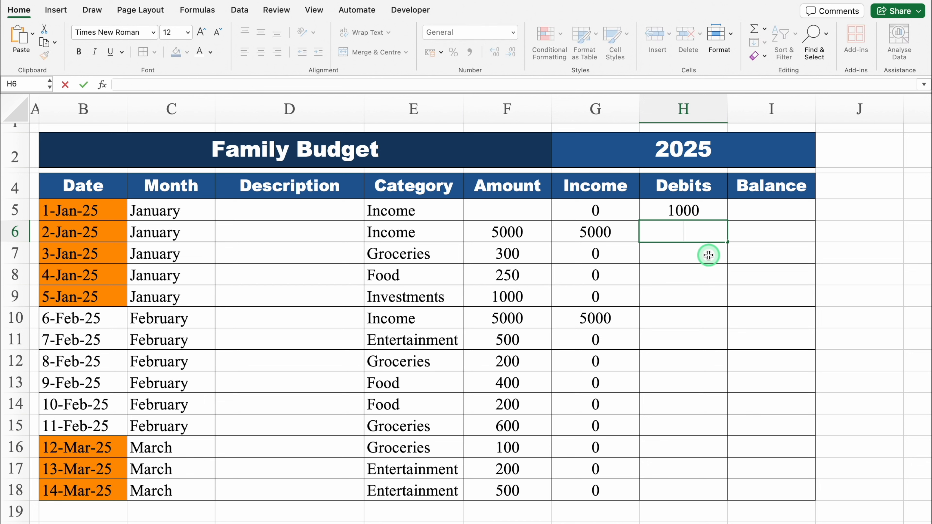
pyautogui.write('=if')
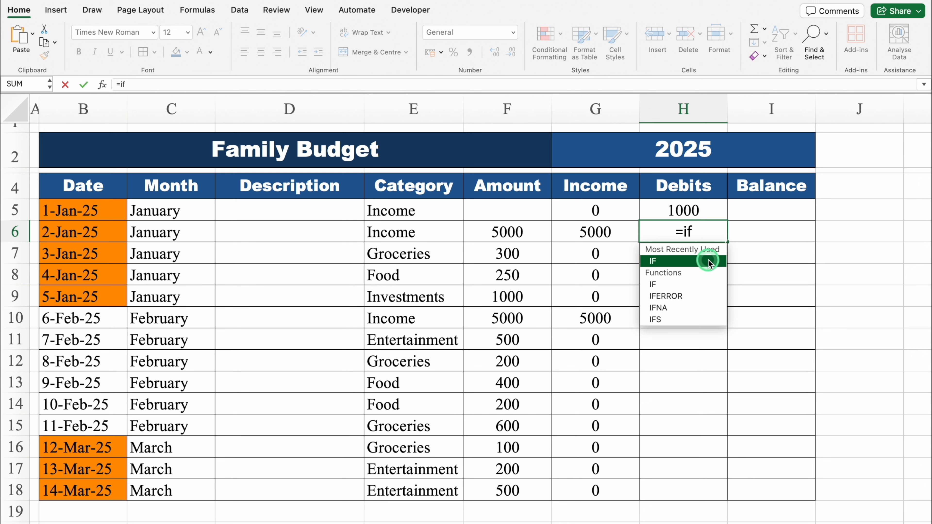
pyautogui.press('Tab')
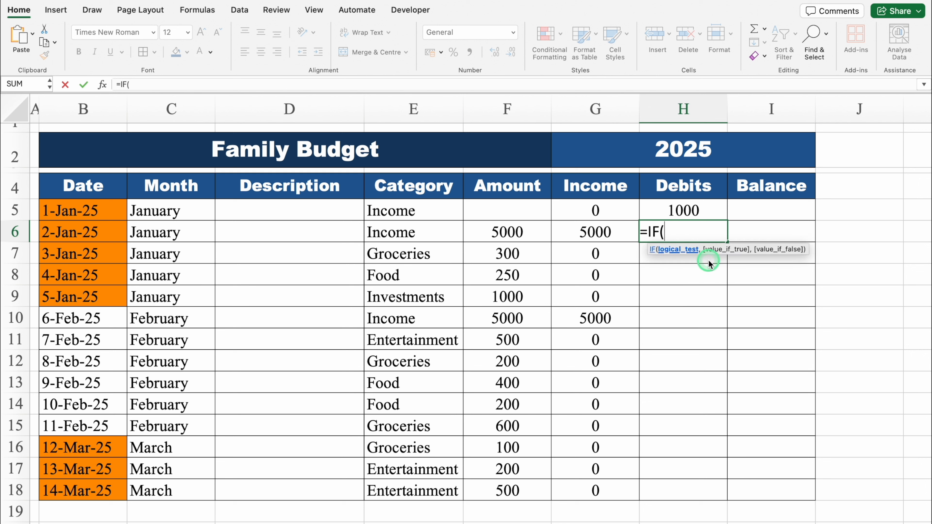
pyautogui.click(414, 234)
pyautogui.write('<')
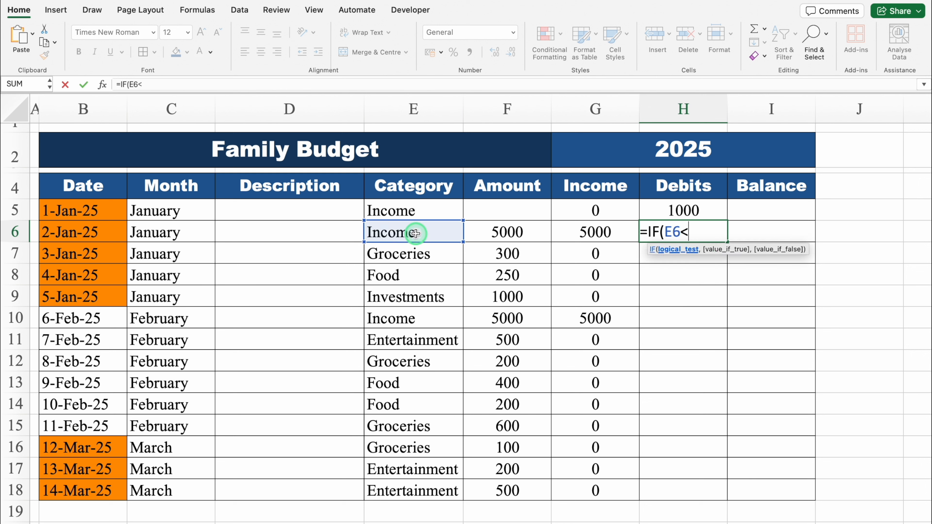
pyautogui.write('>"Income')
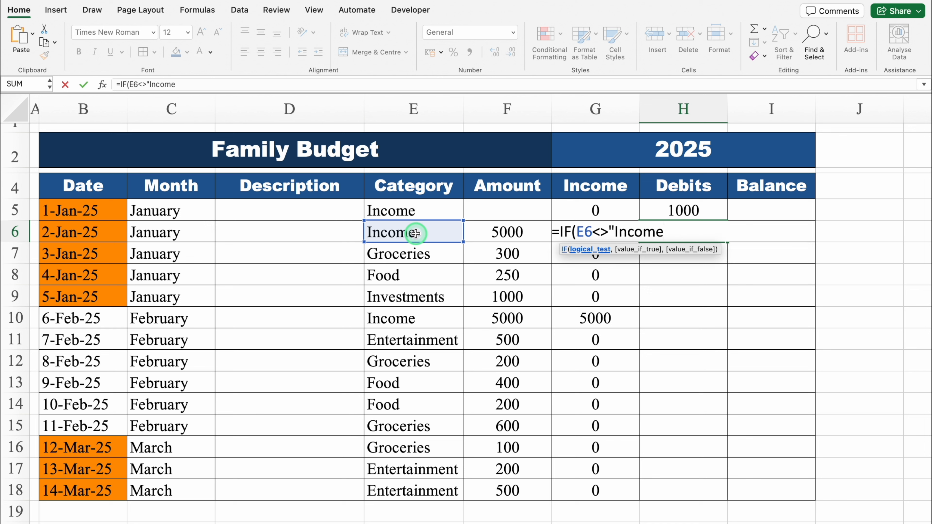
pyautogui.write('"')
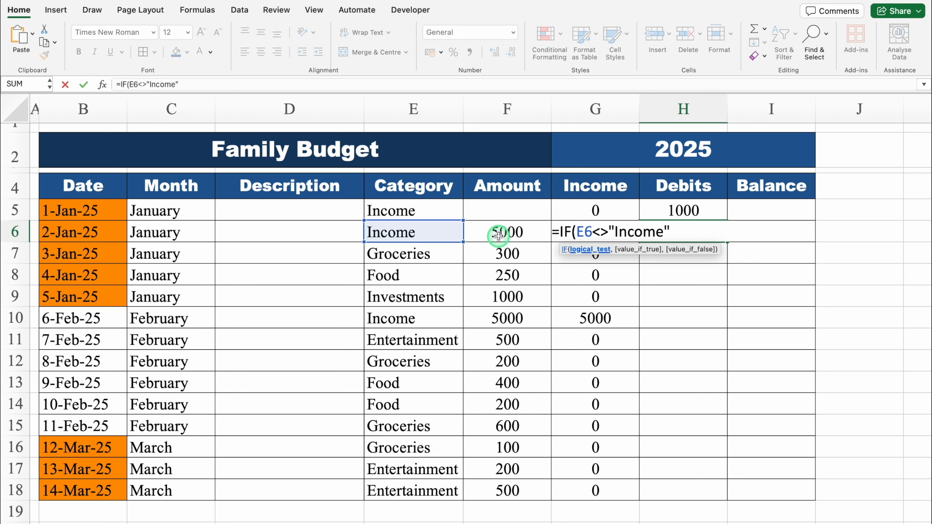
pyautogui.write(',')
pyautogui.click(514, 231)
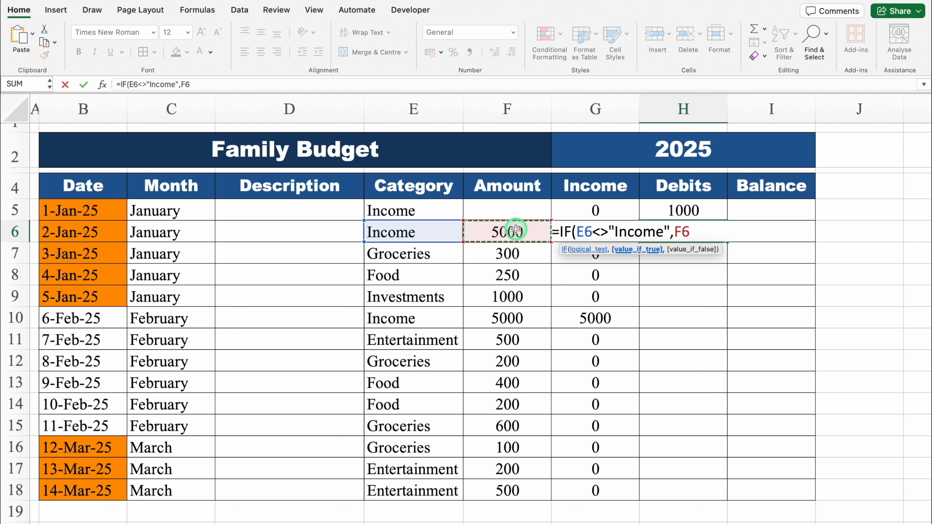
pyautogui.write(',')
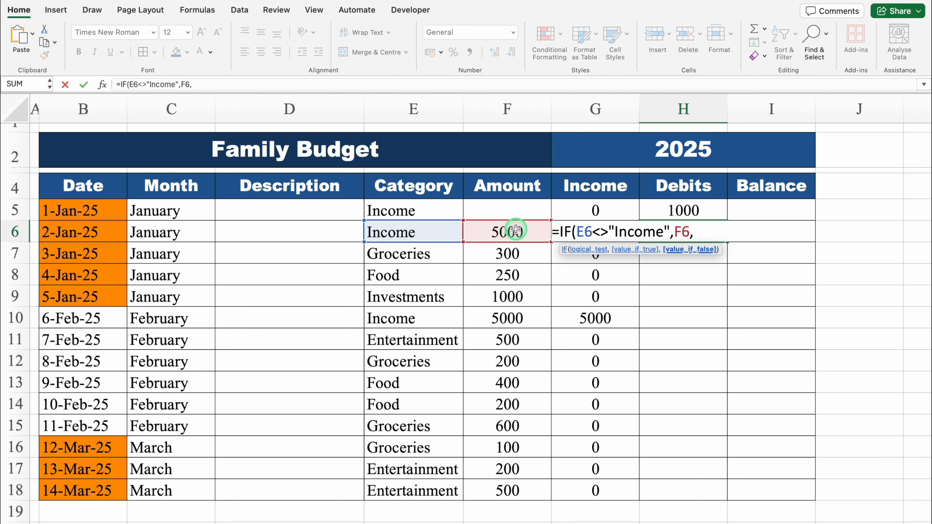
pyautogui.write('0)')
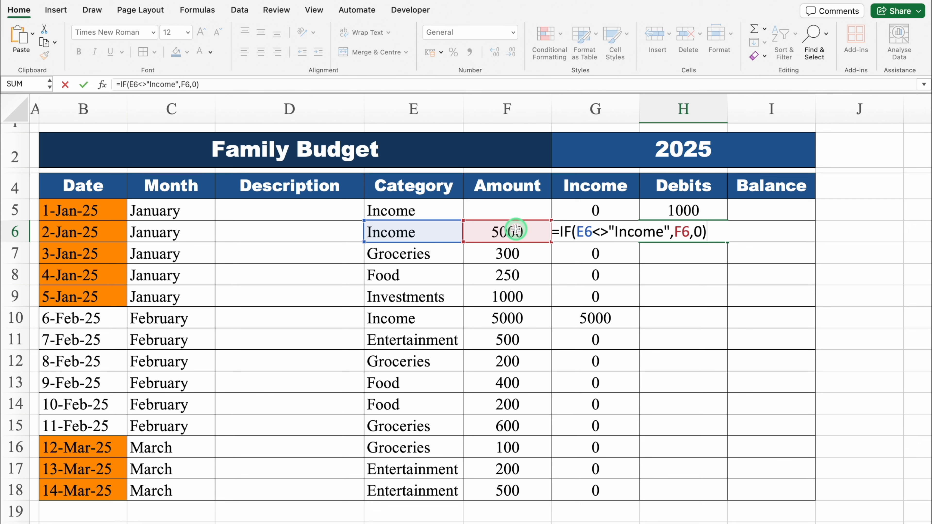
pyautogui.press('Return')
# - Fill the Debits formula from H6 down through H18 and check it against the spending categories in E7:E9
pyautogui.click(690, 235)
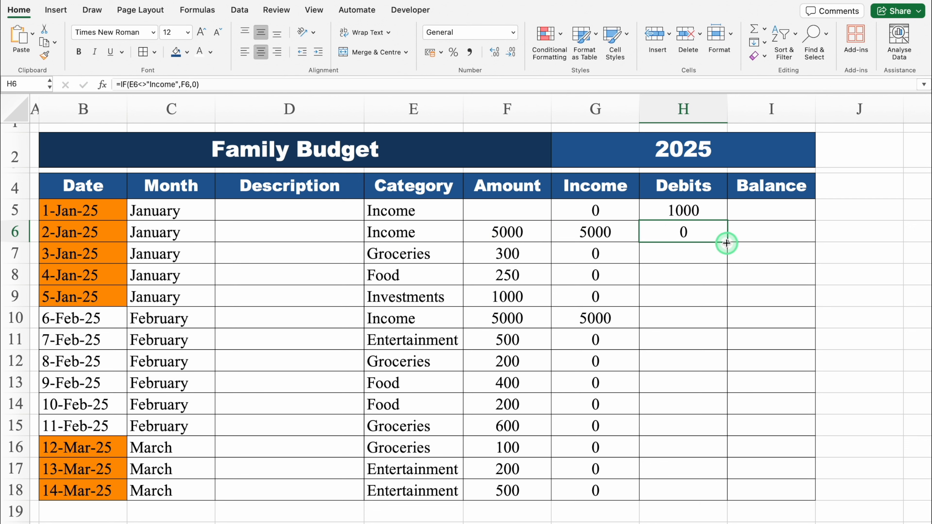
pyautogui.doubleClick(727, 243)
pyautogui.click(431, 252)
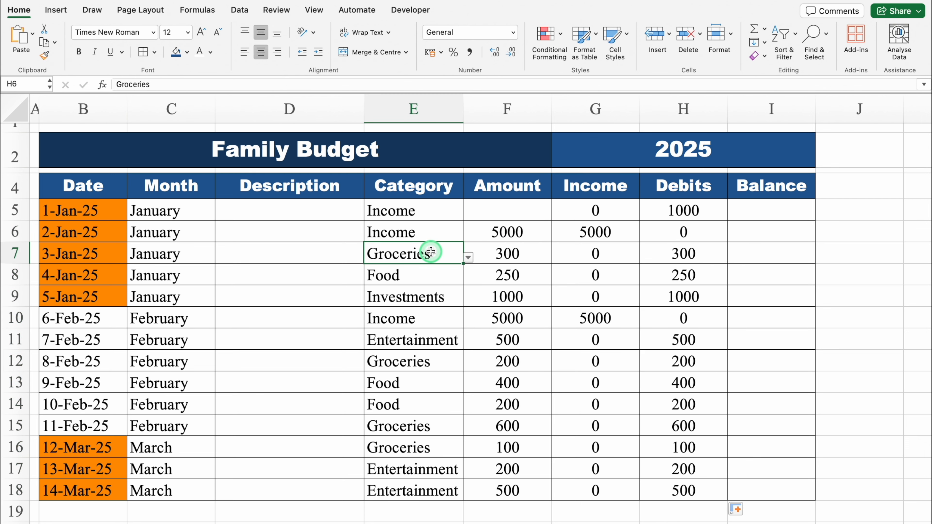
pyautogui.moveTo(431, 252); pyautogui.dragTo(439, 295)
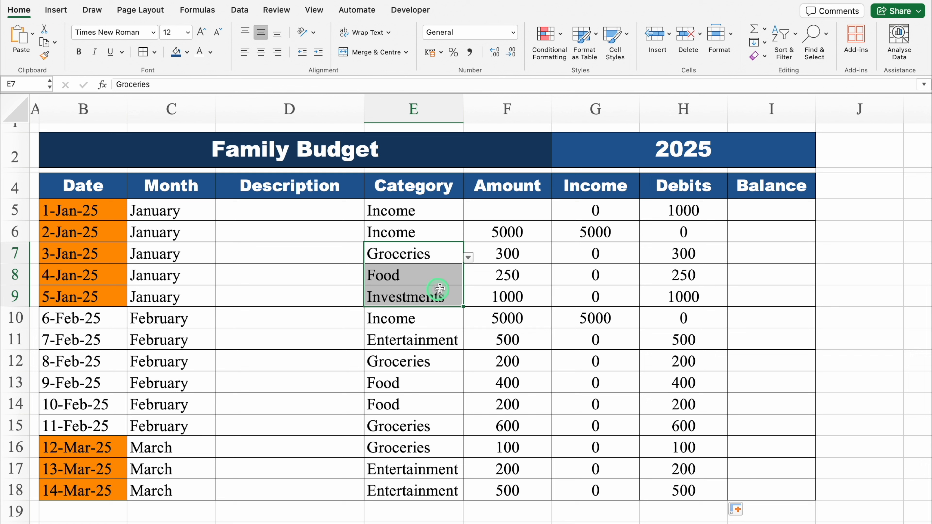
pyautogui.click(690, 245)
# - Enter 1000 in I5 as the opening figure of the Balance column
pyautogui.click(759, 213)
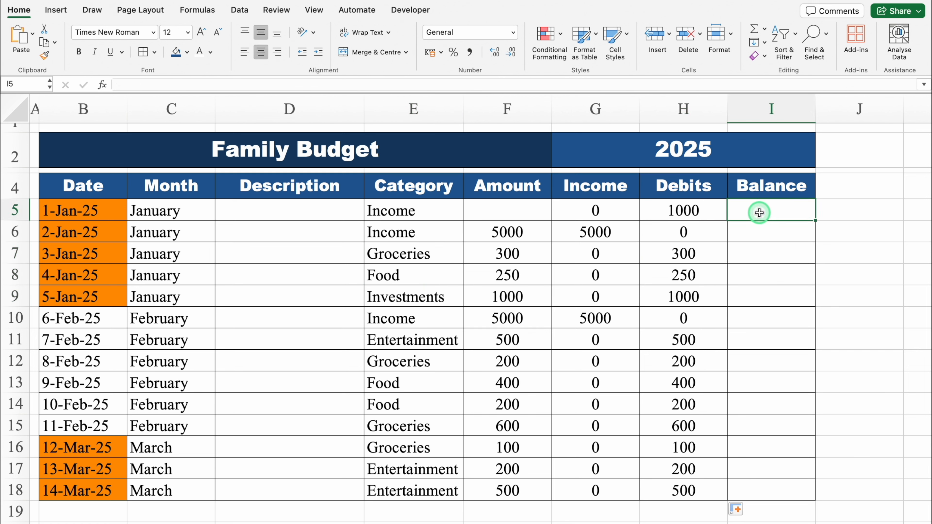
pyautogui.write('1000')
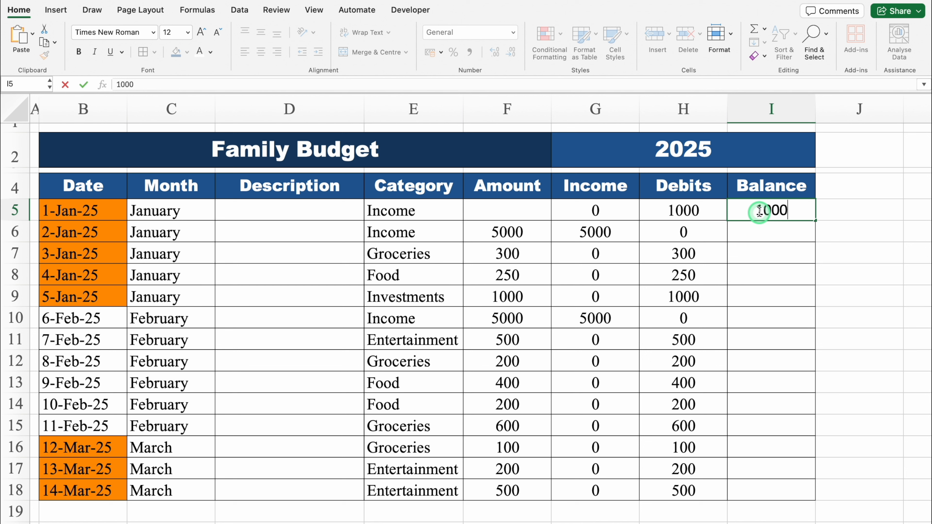
pyautogui.press('Return')
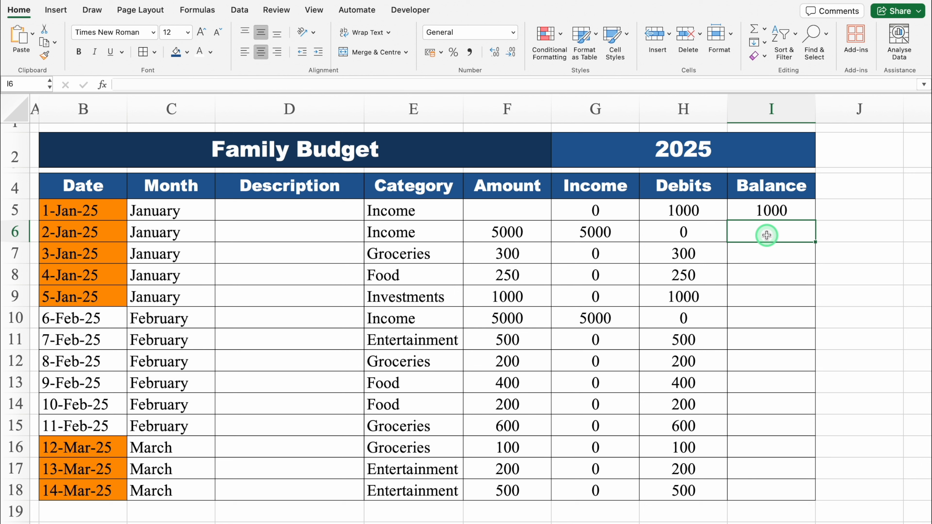
# - Enter =SUM(I5+G6-H6) in I6 to add income to the previous balance and subtract debits
pyautogui.write('=SUM(')
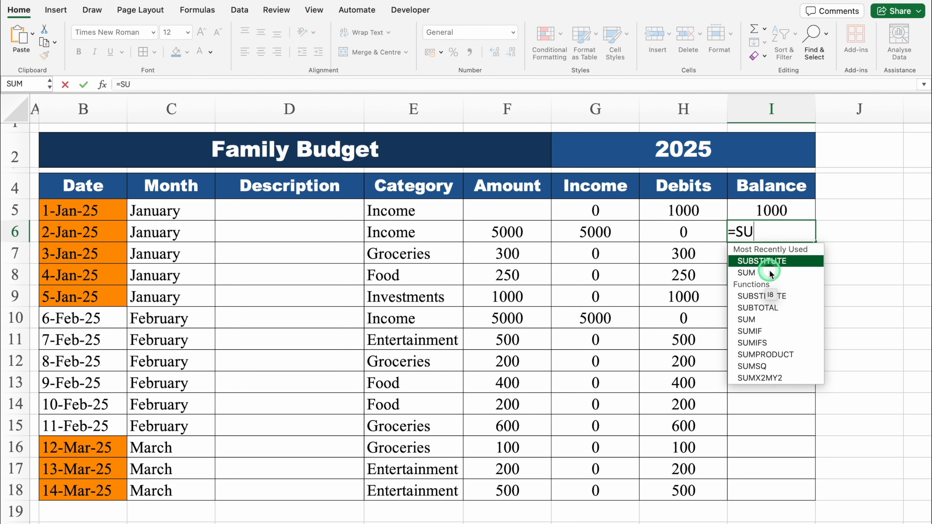
pyautogui.click(768, 213)
pyautogui.write('+')
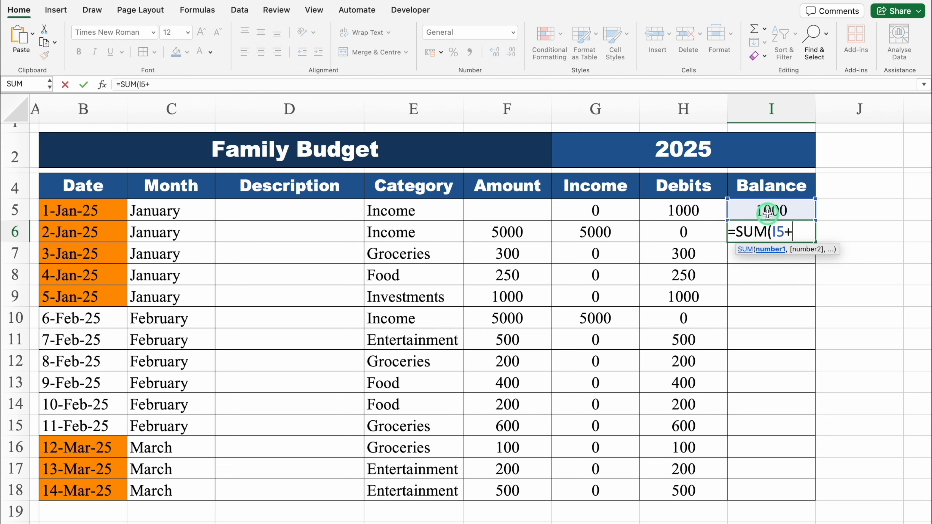
pyautogui.click(617, 230)
pyautogui.write('-')
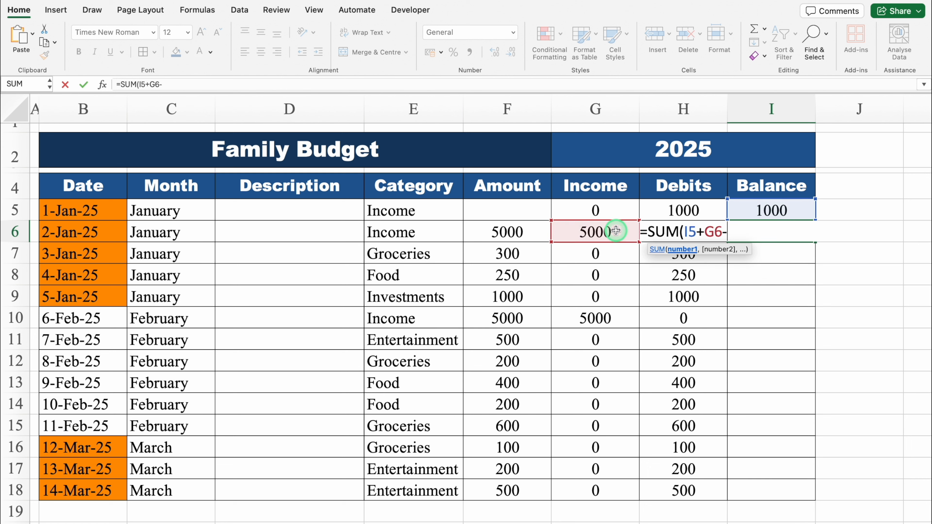
pyautogui.click(700, 212)
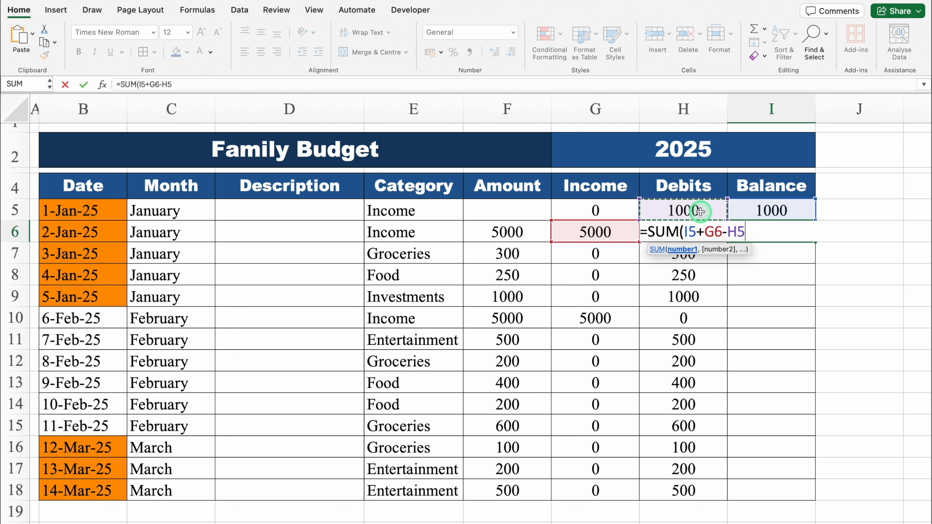
pyautogui.press('Down')
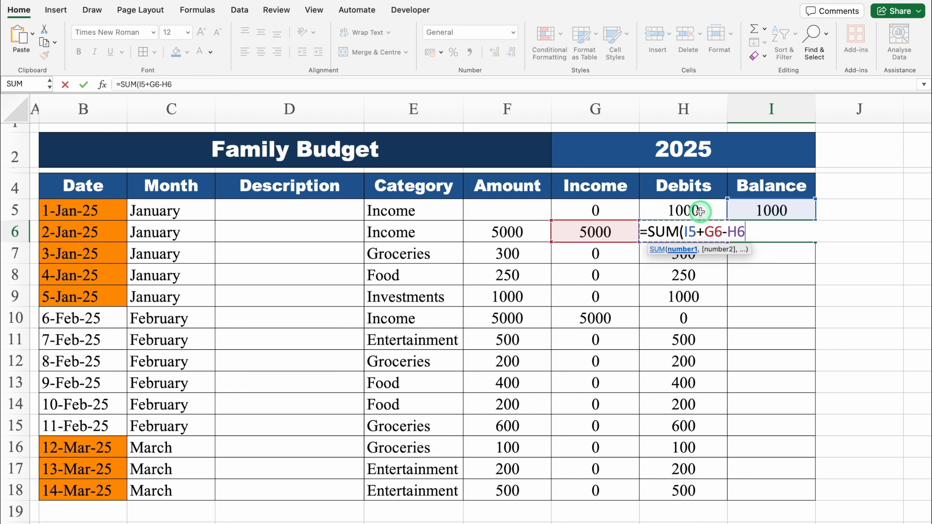
pyautogui.write(')')
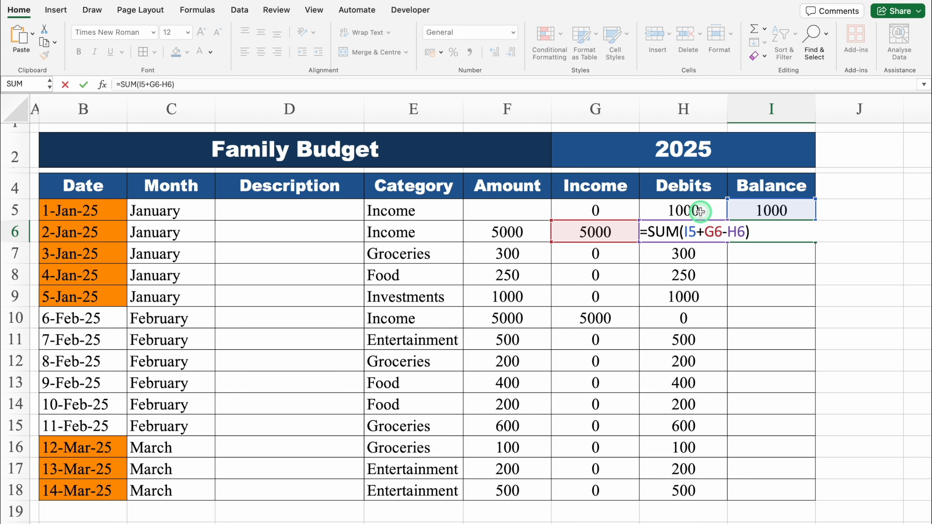
pyautogui.press('Return')
# - Check I6 against the opening balance in I5 and the income in G6, and fill its formula down through I18
pyautogui.click(761, 232)
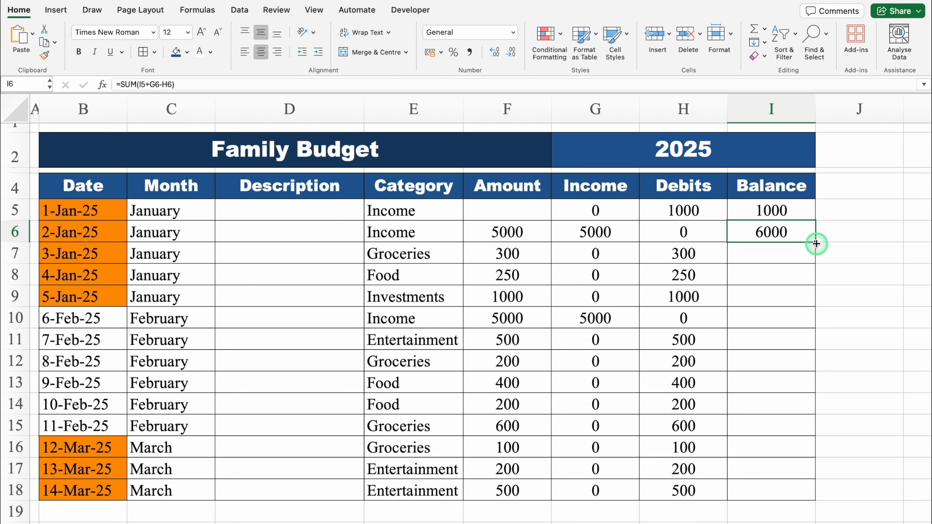
pyautogui.click(775, 209)
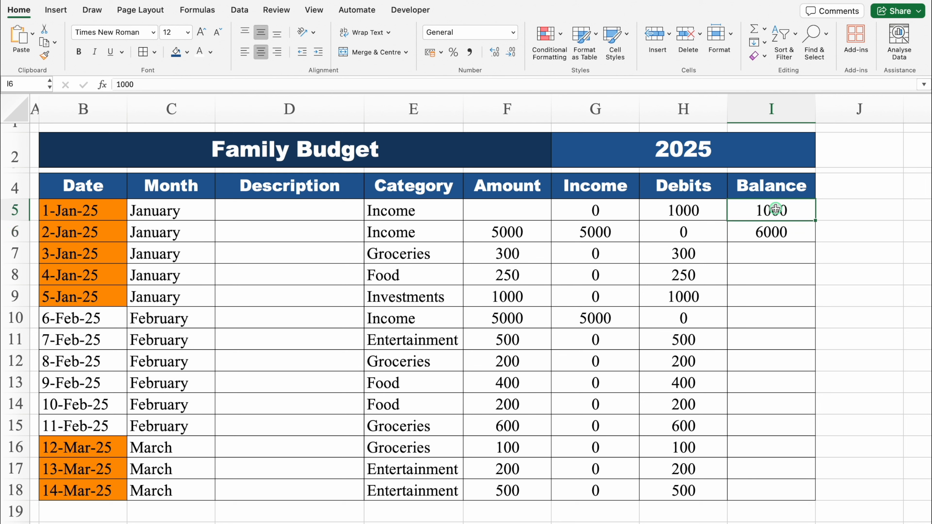
pyautogui.click(612, 235)
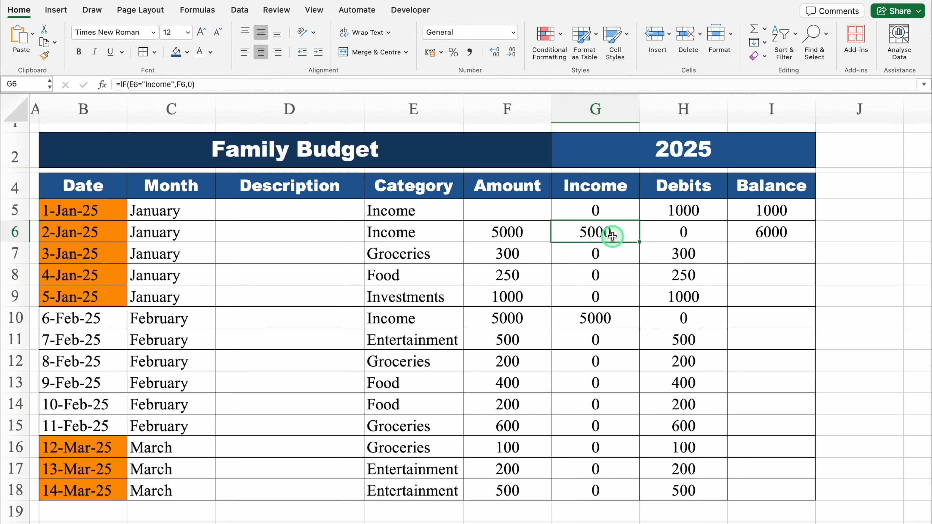
pyautogui.click(745, 230)
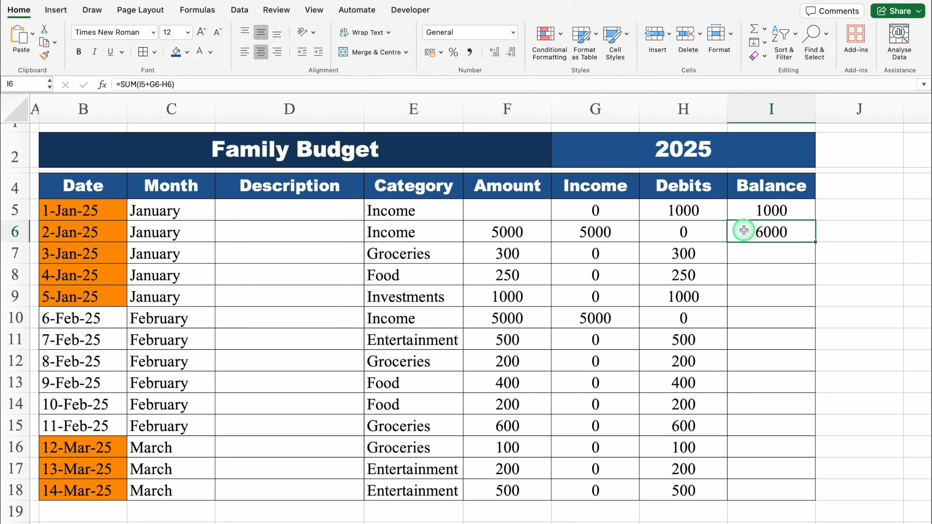
pyautogui.doubleClick(816, 242)
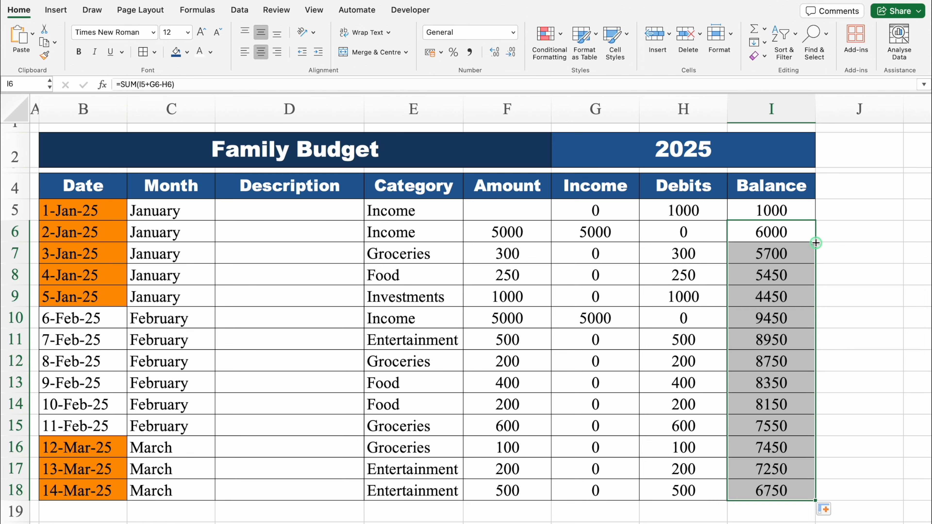
# - Narrow column J to a thin spacer beside the Balance column
pyautogui.click(775, 183)
pyautogui.hscroll(4, 778, 185)
pyautogui.click(778, 185)
pyautogui.press('Right')
pyautogui.press('Right')
pyautogui.press('Right')
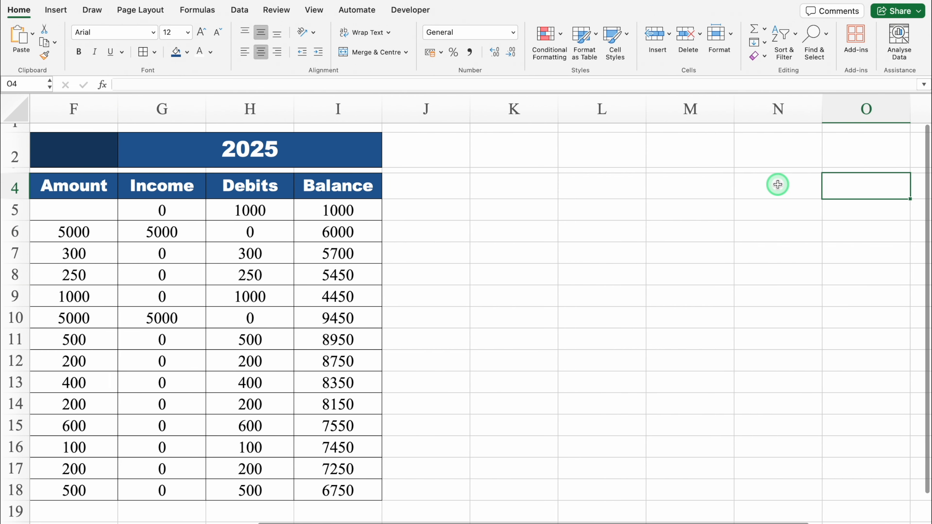
pyautogui.moveTo(381, 106); pyautogui.dragTo(301, 106)
# - Merge and centre K2:N2 and fill the merged cell with orange-yellow
pyautogui.click(344, 147)
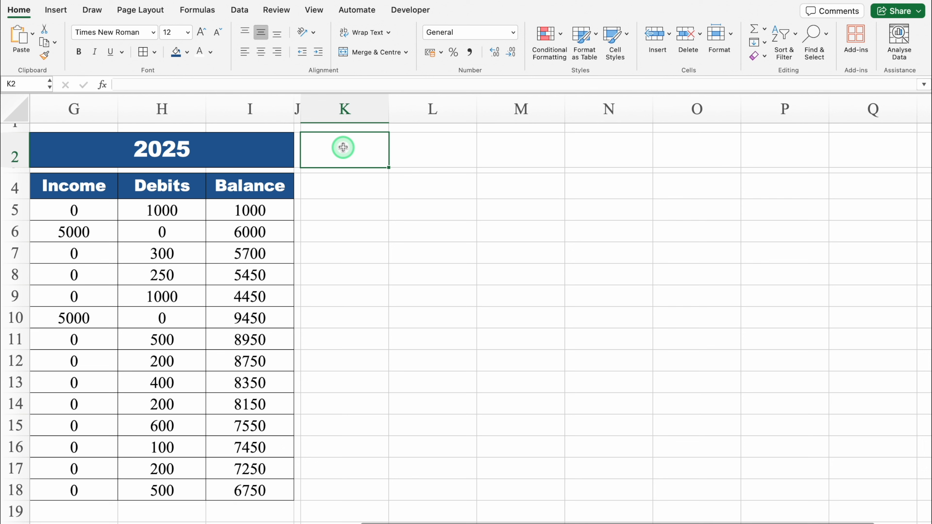
pyautogui.moveTo(343, 147); pyautogui.dragTo(585, 146)
pyautogui.click(387, 51)
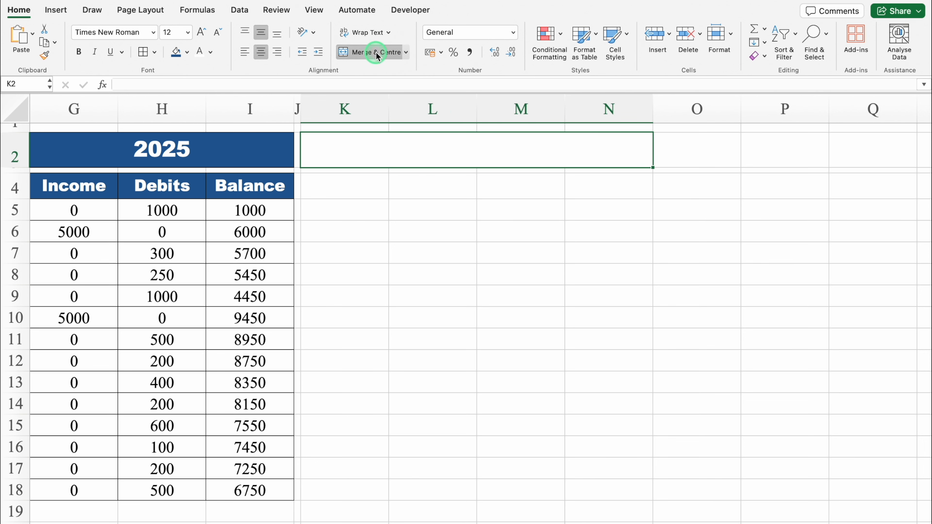
pyautogui.click(187, 51)
pyautogui.click(202, 200)
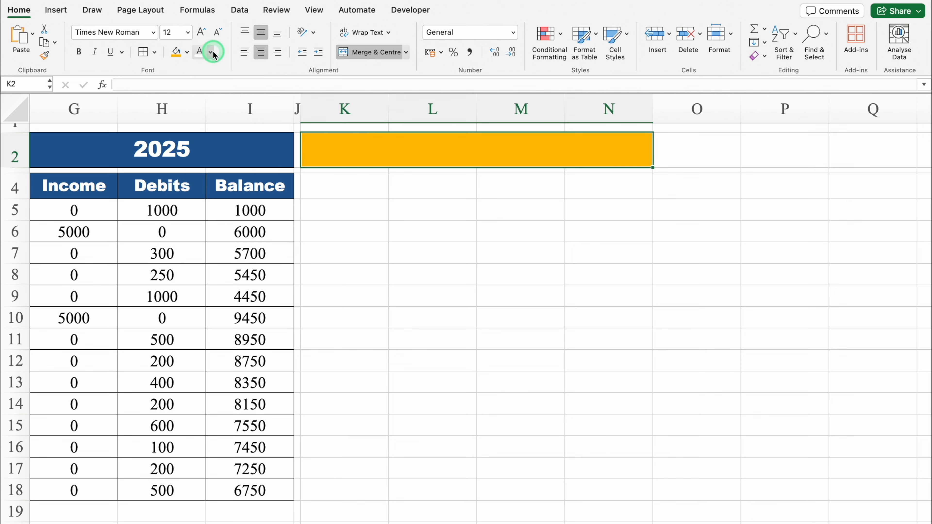
# - Set the merged orange cell K2:N2 to a black font colour and enter the title Summary
pyautogui.click(210, 52)
pyautogui.click(214, 117)
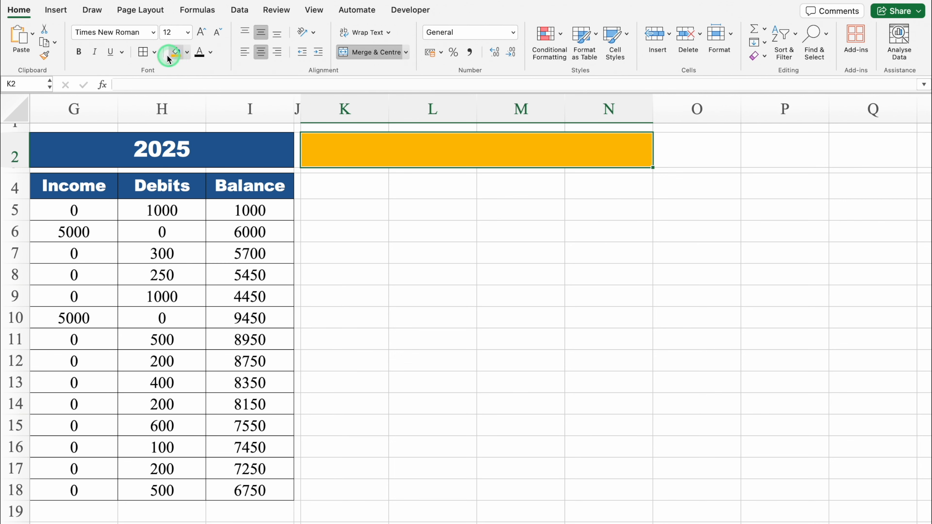
pyautogui.click(324, 147)
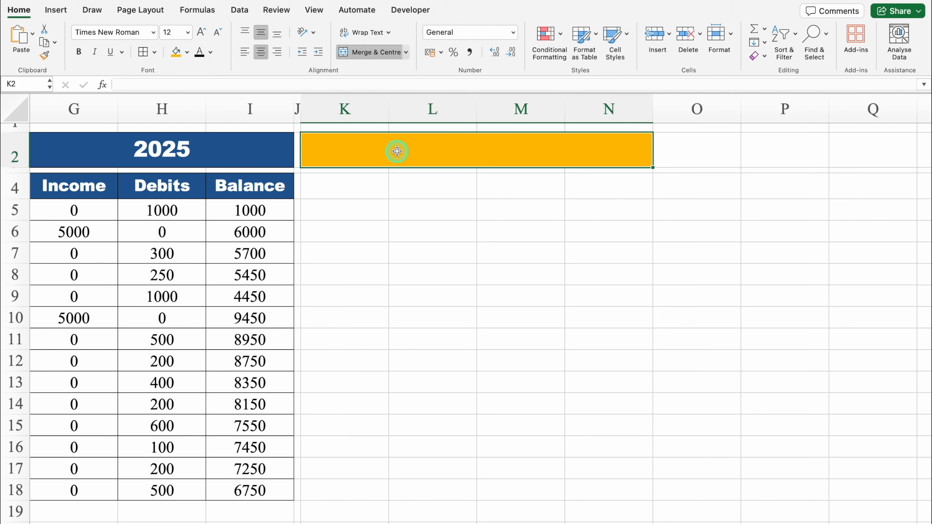
pyautogui.write('Summary')
pyautogui.press('Return')
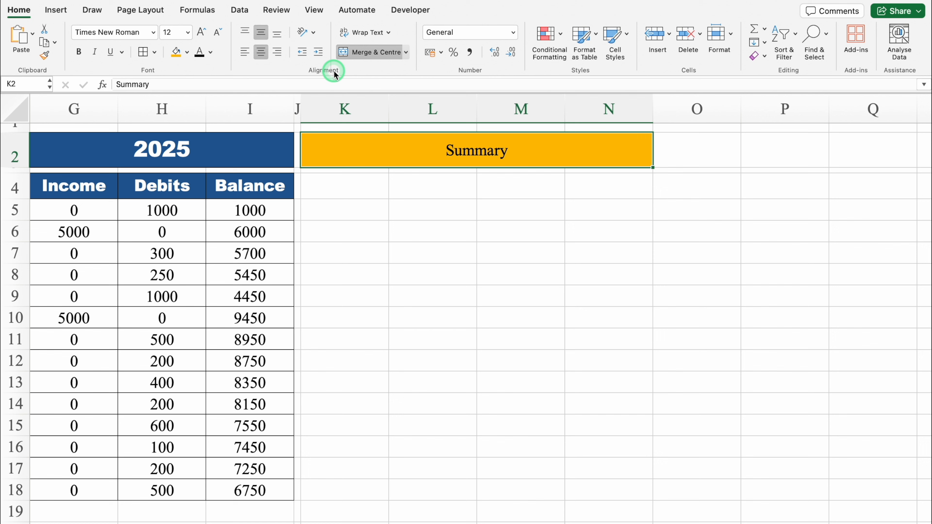
# - Format the Summary title in Arial Black and enlarge its font by two size increments
pyautogui.click(153, 33)
pyautogui.moveTo(257, 140)
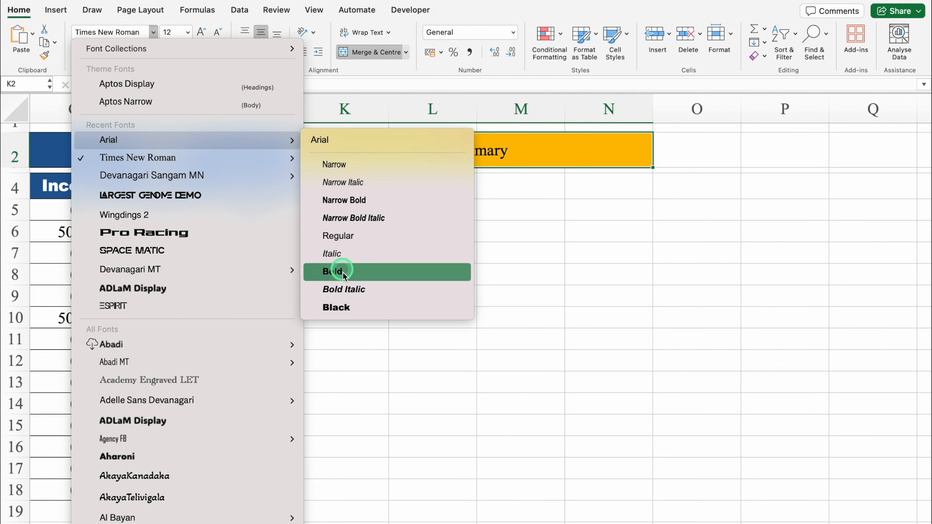
pyautogui.click(347, 307)
pyautogui.click(201, 32)
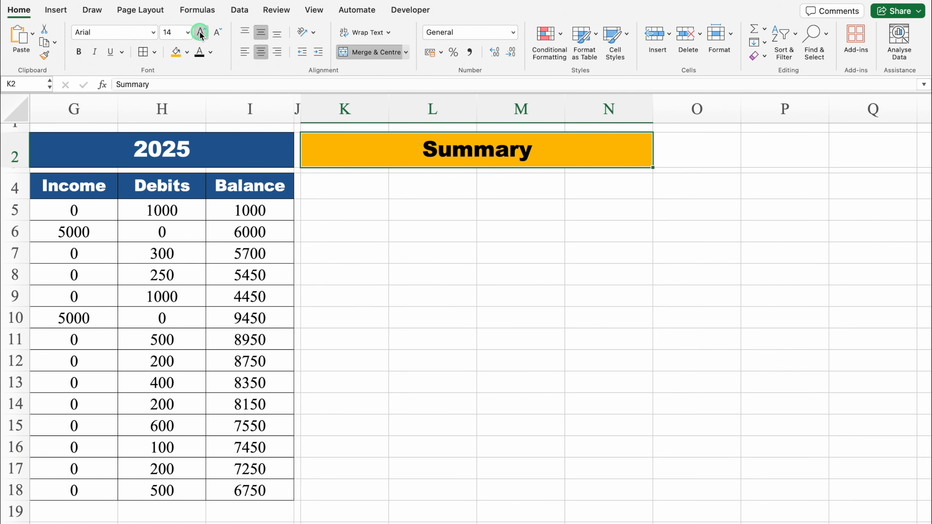
pyautogui.click(201, 32)
# - Widen column K and give K4 a drop-down list of the twelve months, January to December
pyautogui.click(350, 191)
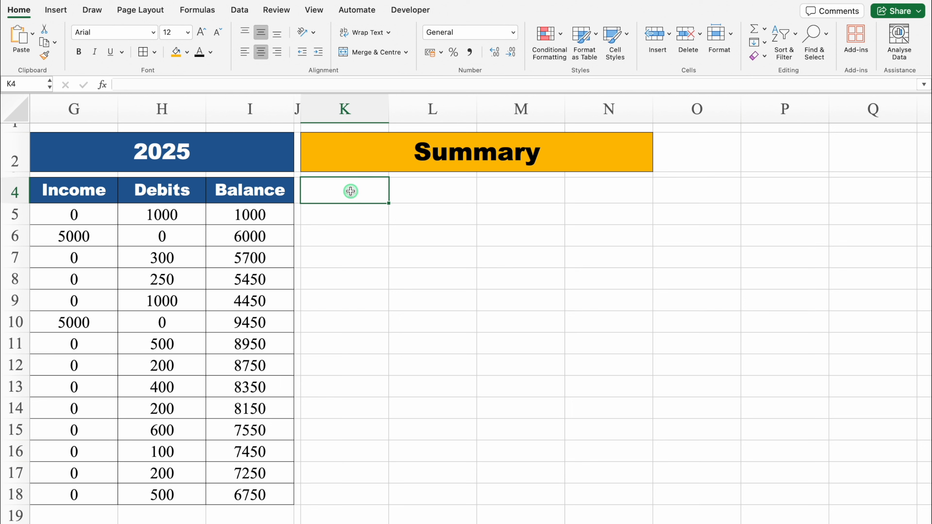
pyautogui.moveTo(389, 110); pyautogui.dragTo(420, 113)
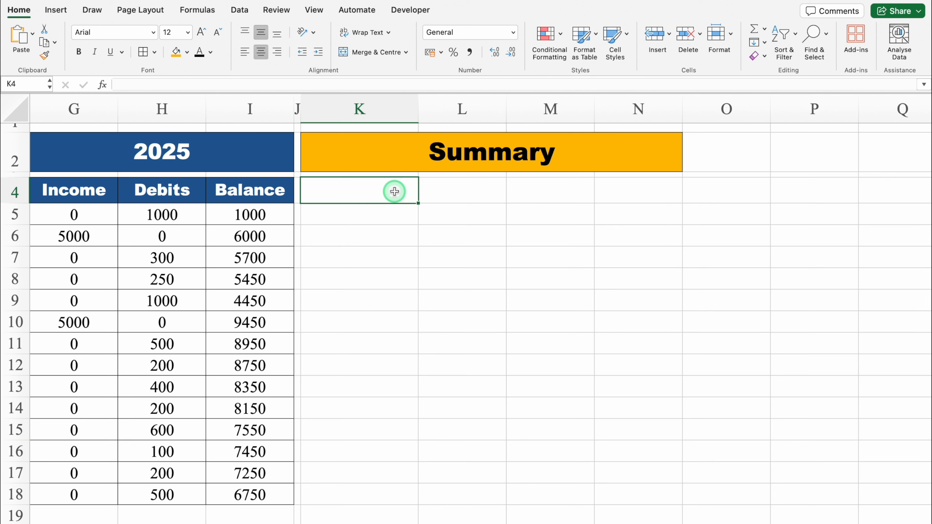
pyautogui.click(240, 10)
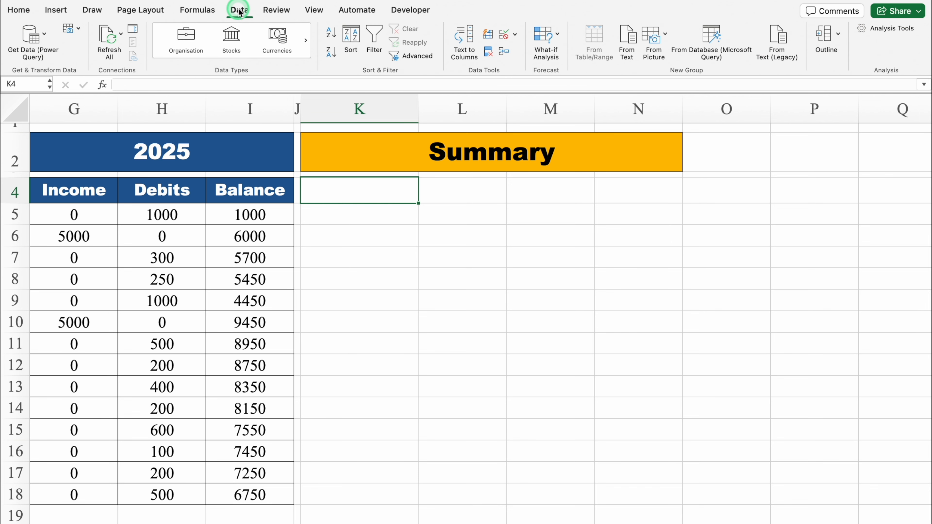
pyautogui.click(515, 35)
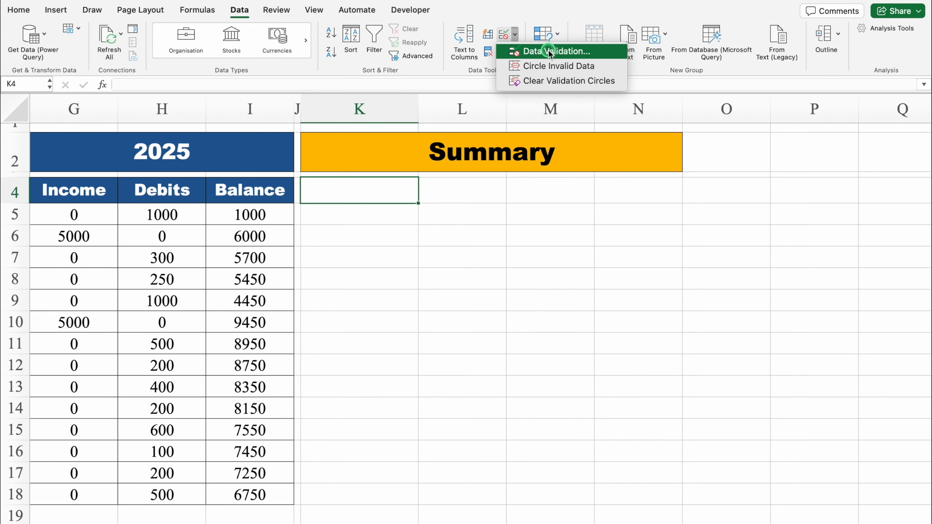
pyautogui.click(538, 51)
pyautogui.click(463, 141)
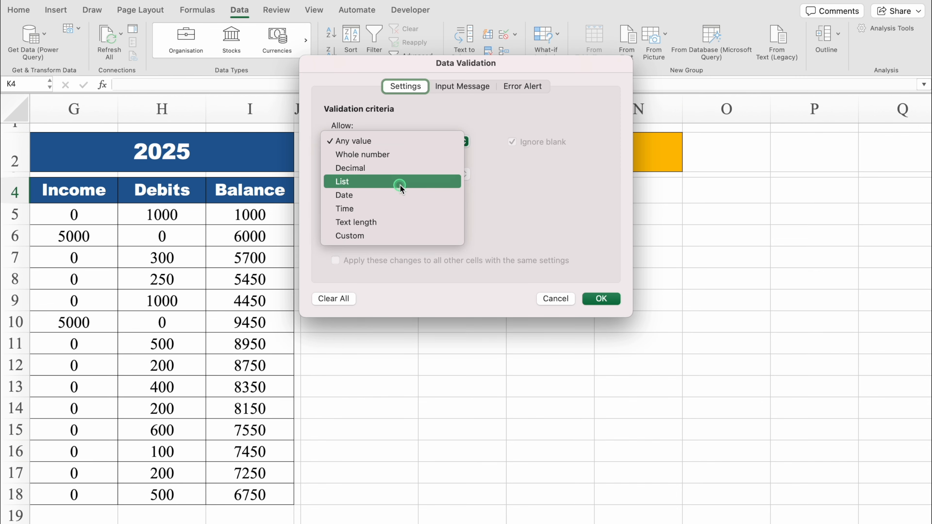
pyautogui.click(397, 181)
pyautogui.click(386, 207)
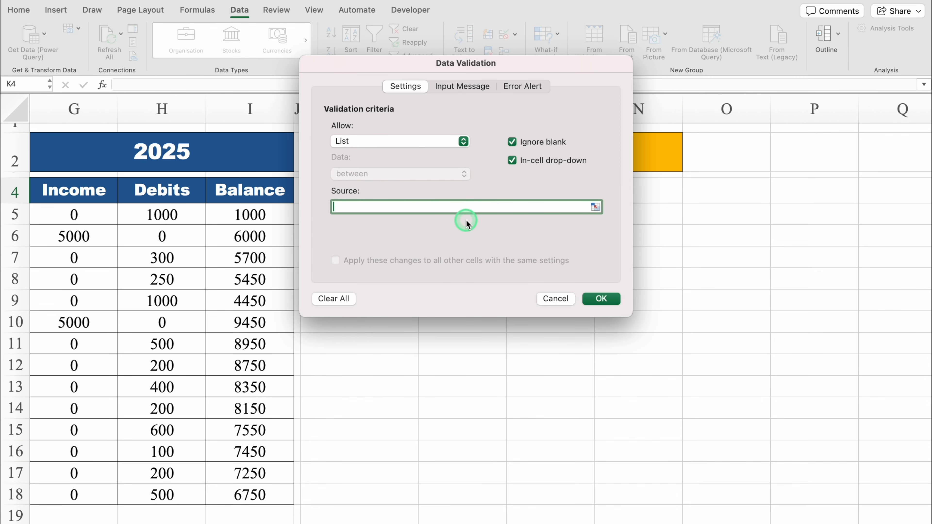
pyautogui.write('January,February,March,April,May,June')
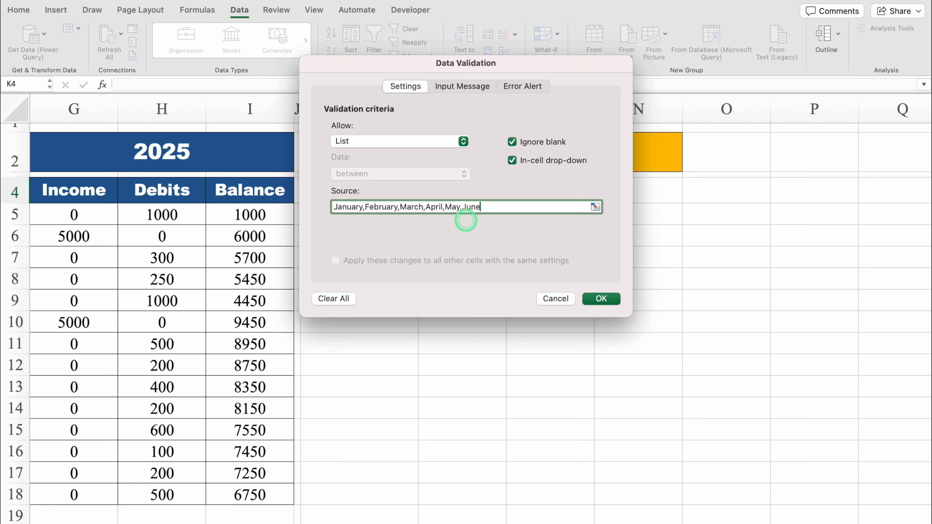
pyautogui.write(',July,August,September,October,November')
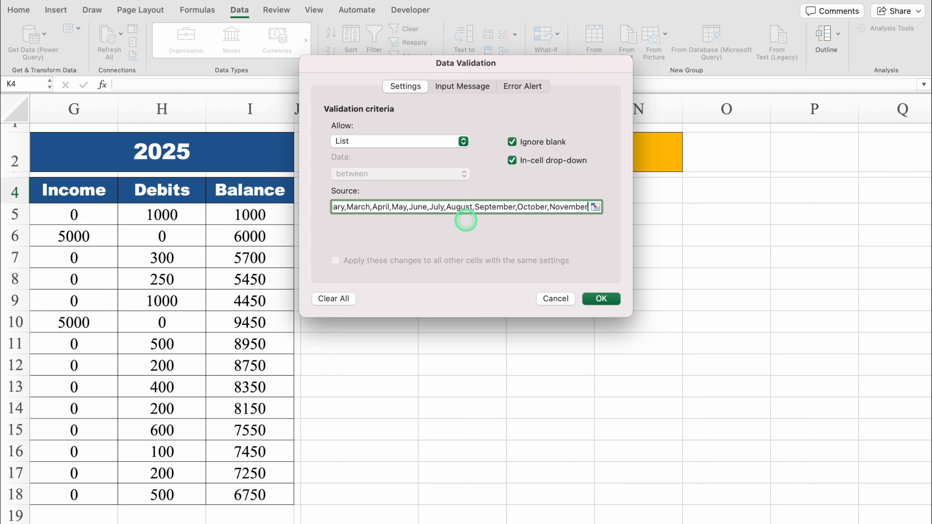
pyautogui.write(',December')
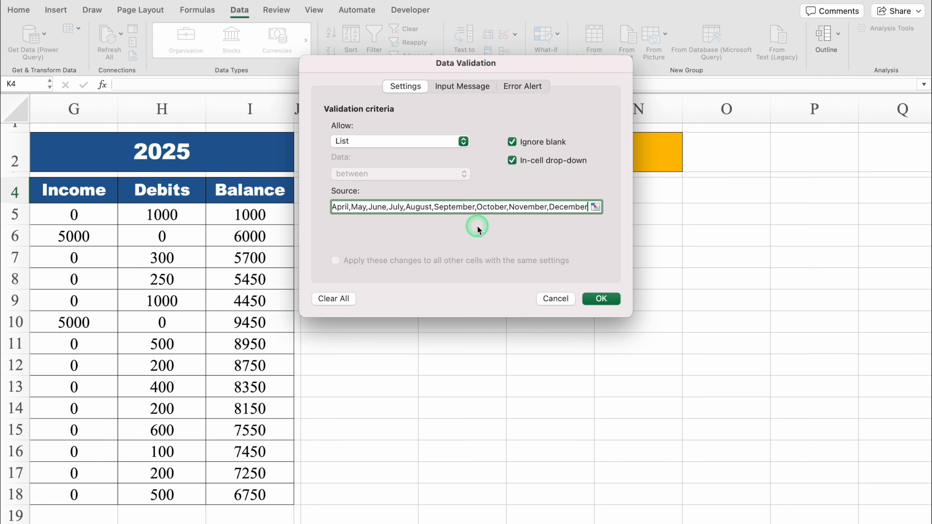
pyautogui.click(604, 299)
# - Fill the summary headings K4:N4 with January, Actuals, Budget and Over / Under, and autofit column N
pyautogui.click(423, 198)
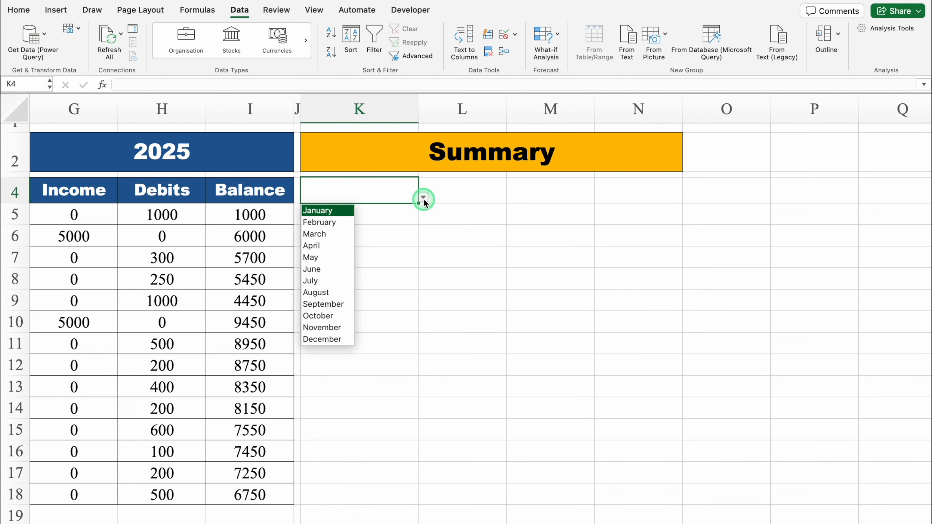
pyautogui.click(319, 213)
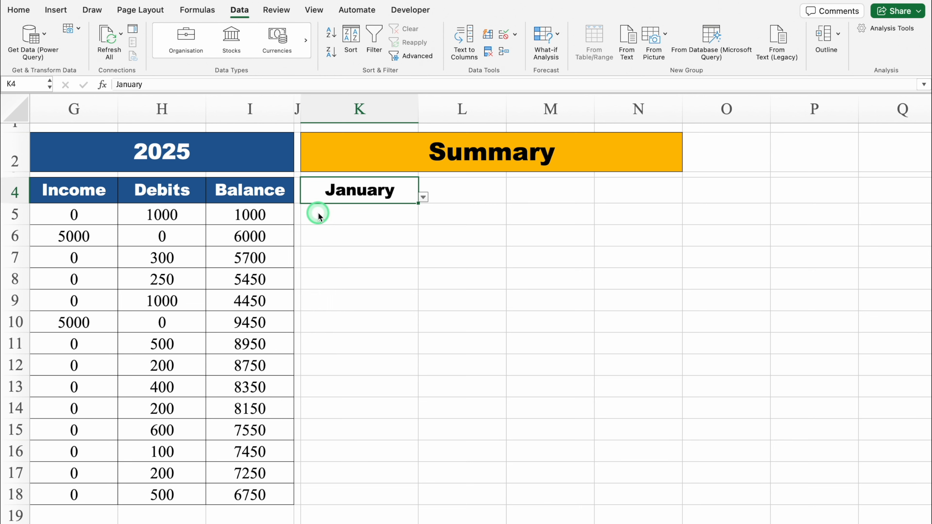
pyautogui.click(464, 194)
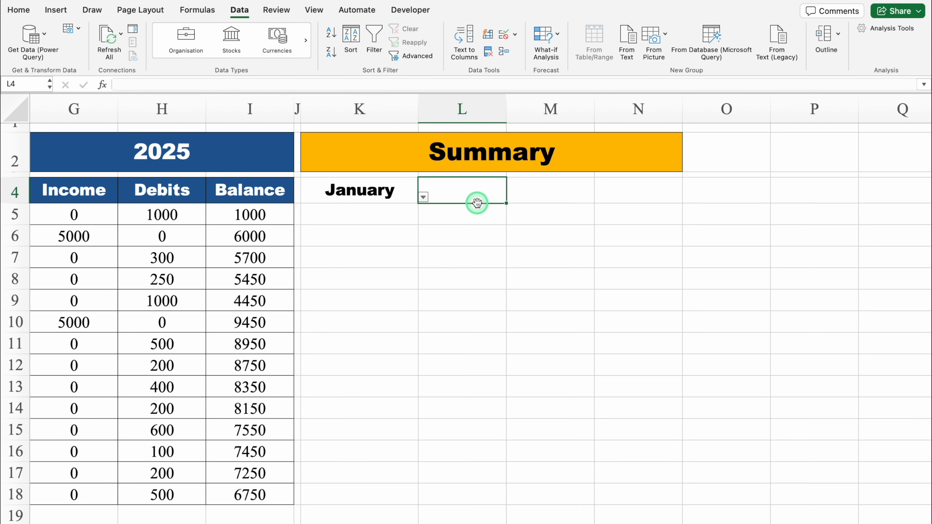
pyautogui.write('Actuals')
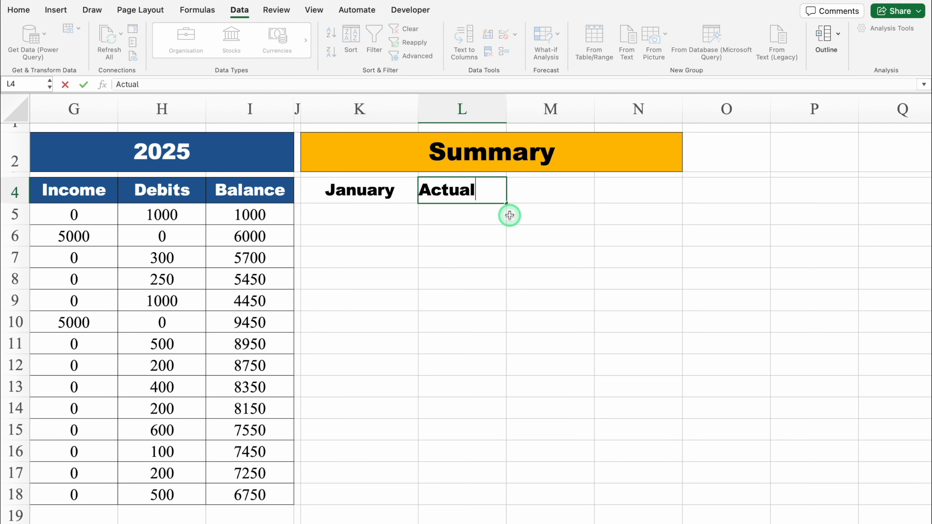
pyautogui.press('Tab')
pyautogui.write('Budget')
pyautogui.press('Tab')
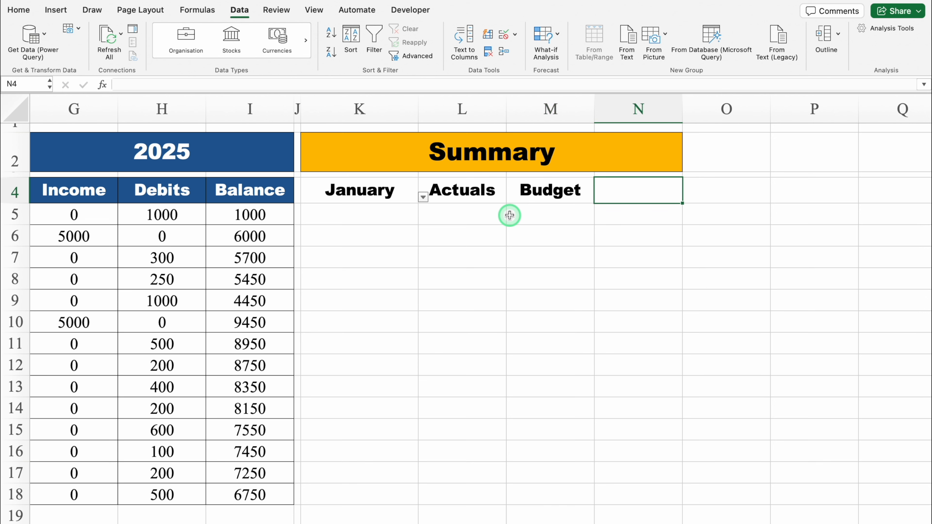
pyautogui.write('Over / Under')
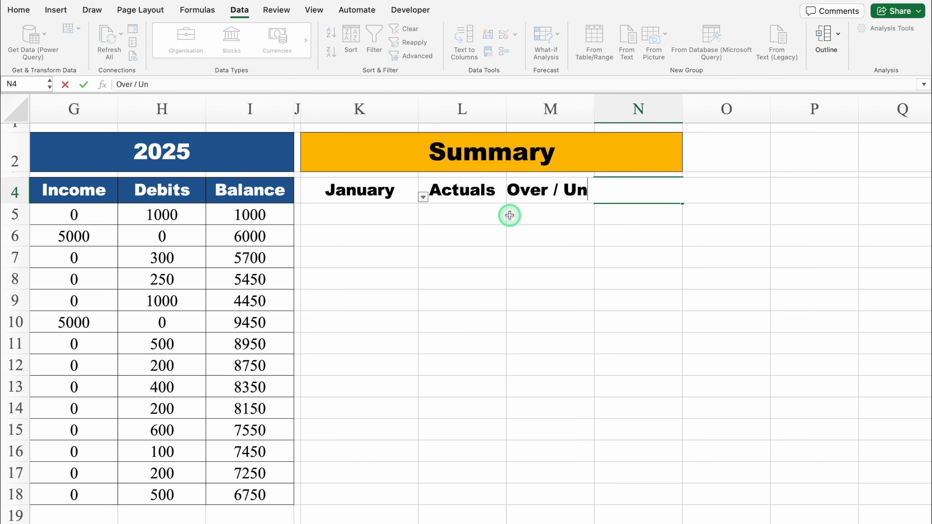
pyautogui.click(637, 231)
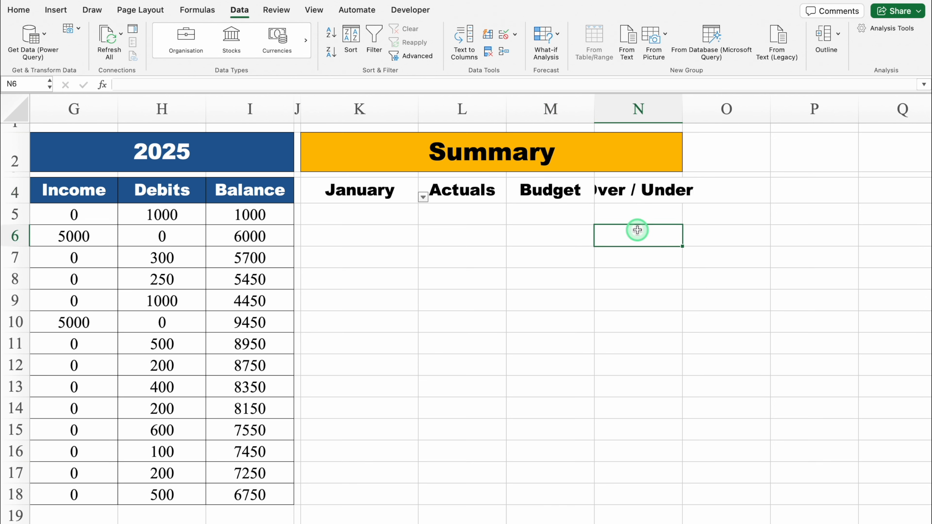
pyautogui.doubleClick(681, 108)
pyautogui.click(652, 214)
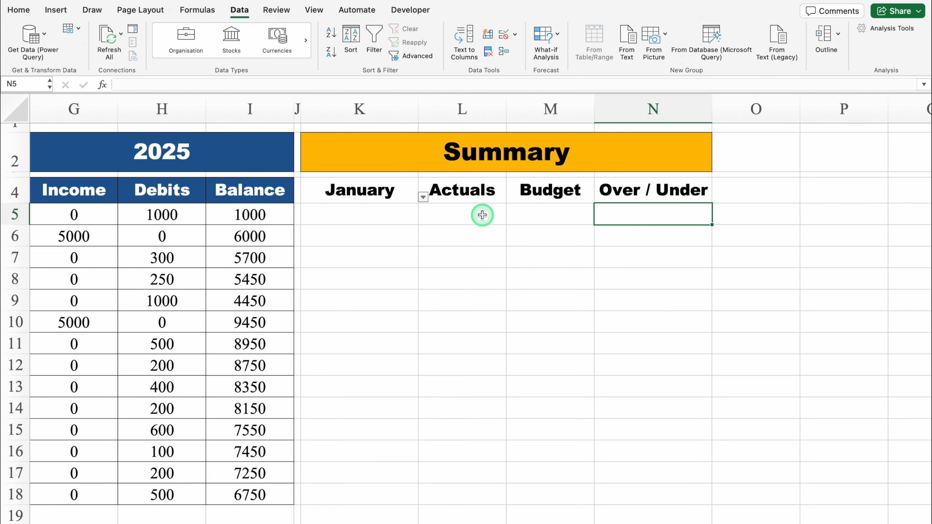
# - Copy the Income category cell E5 with its drop-down list into K5 under January
pyautogui.hscroll(-6, 142, 208)
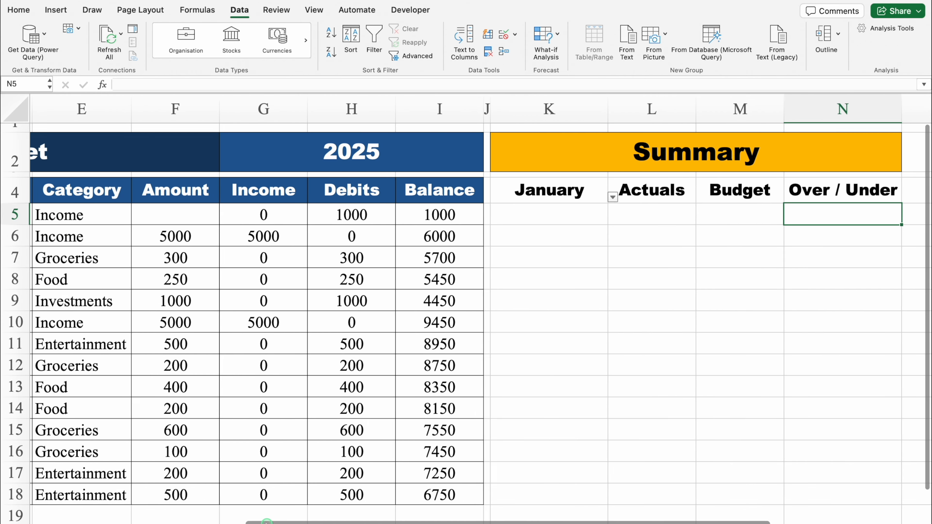
pyautogui.click(143, 215)
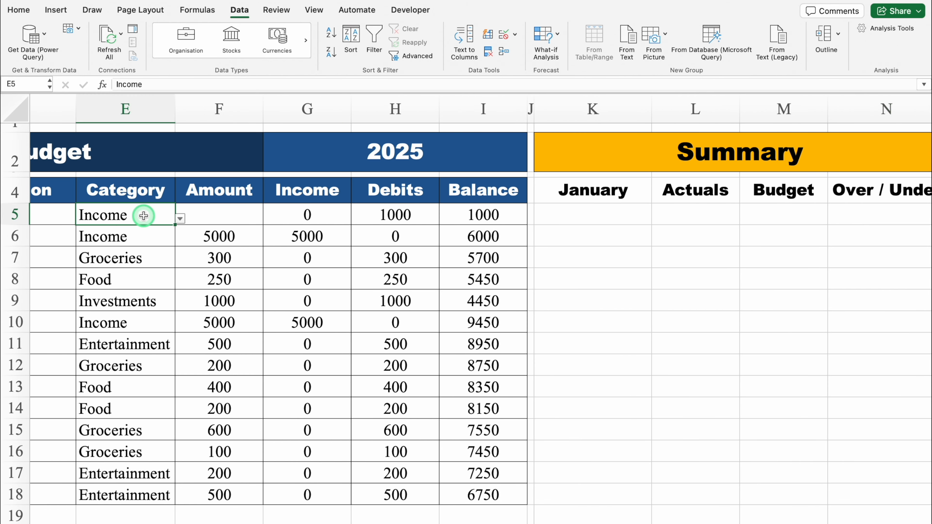
pyautogui.press('super+c')
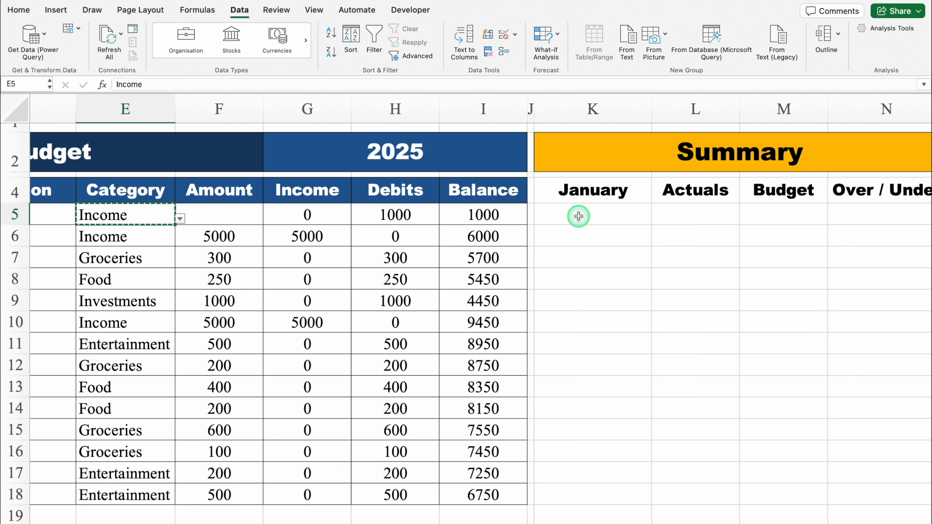
pyautogui.click(599, 214)
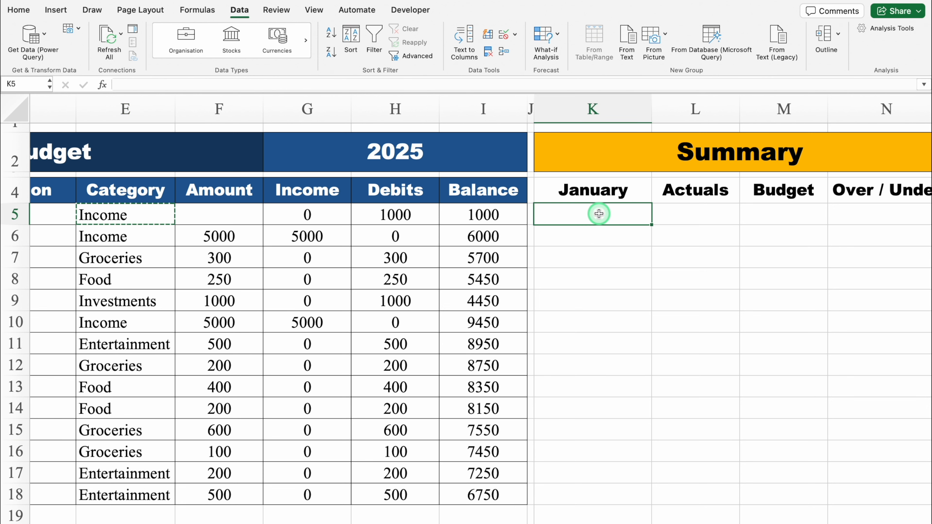
pyautogui.press('super+v')
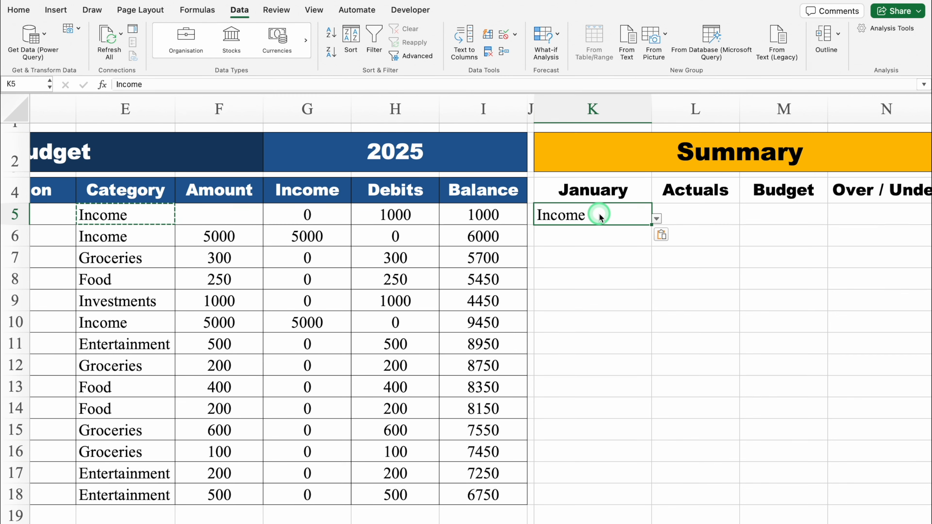
pyautogui.press('Escape')
# - Check the category options in K5's drop-down list and fill the cell down through K9
pyautogui.moveTo(486, 522); pyautogui.dragTo(566, 523)
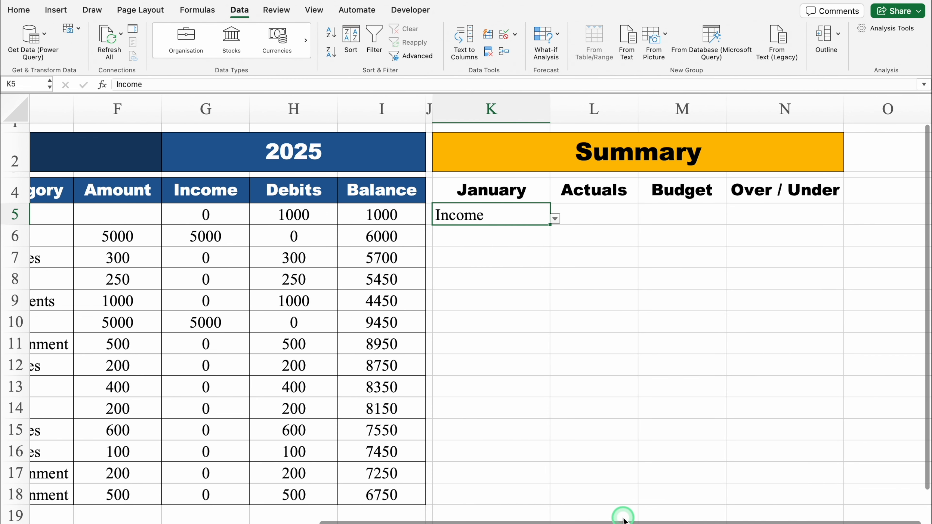
pyautogui.click(555, 221)
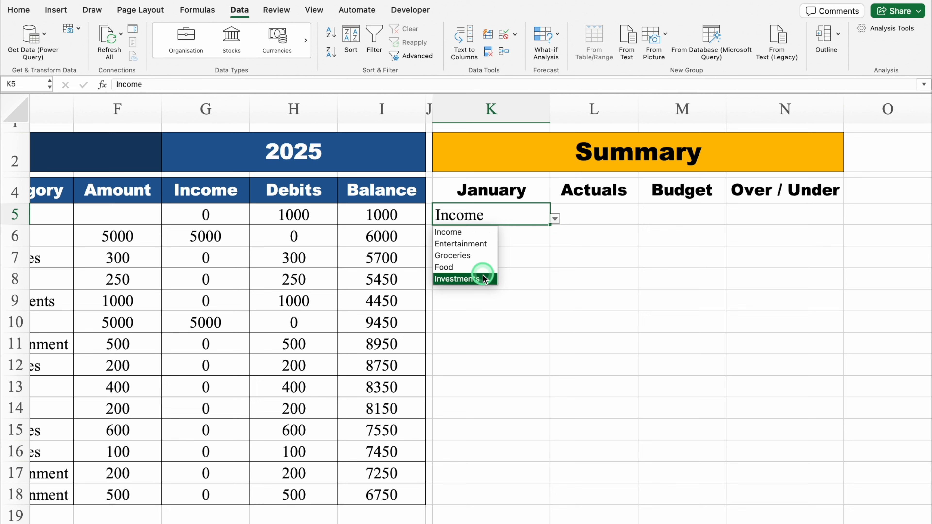
pyautogui.click(522, 215)
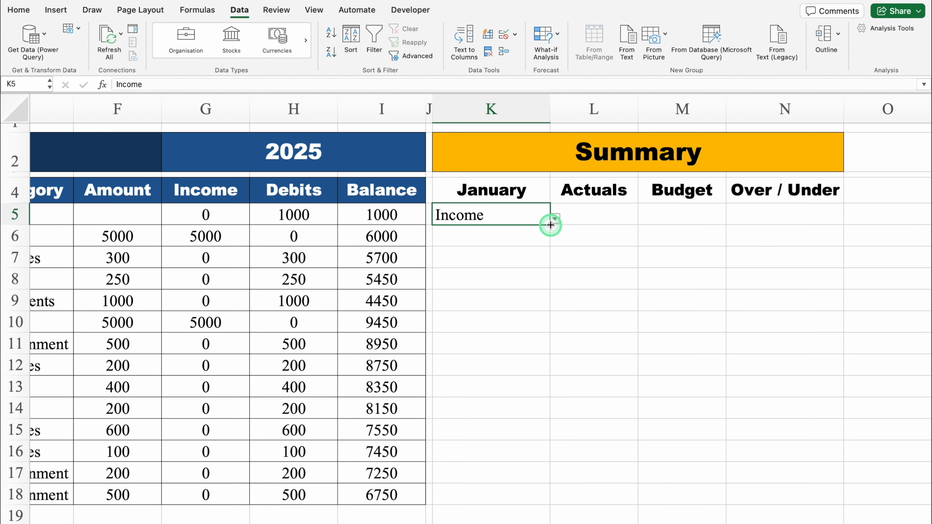
pyautogui.moveTo(550, 225); pyautogui.dragTo(549, 304)
# - Choose Entertainment, Groceries, Food and Investments from the drop-down lists in K6, K7, K8 and K9
pyautogui.click(498, 241)
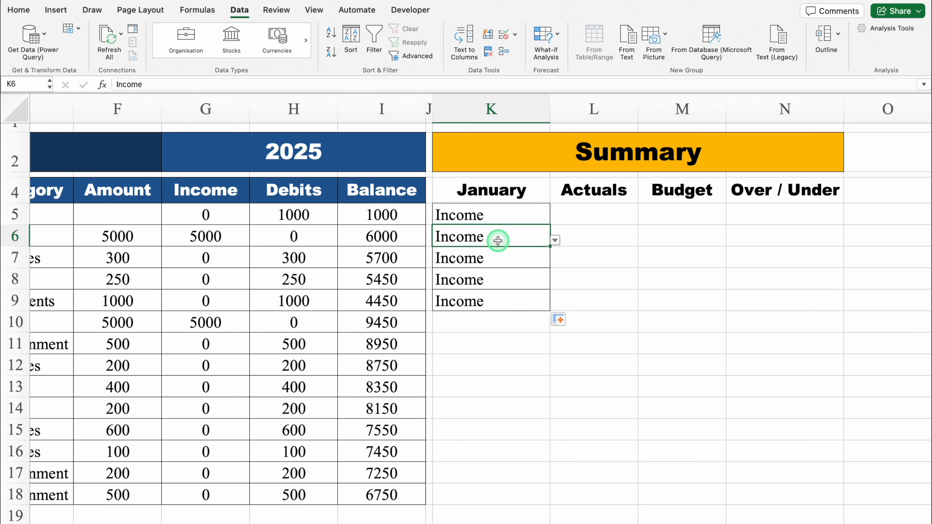
pyautogui.click(555, 240)
pyautogui.click(480, 265)
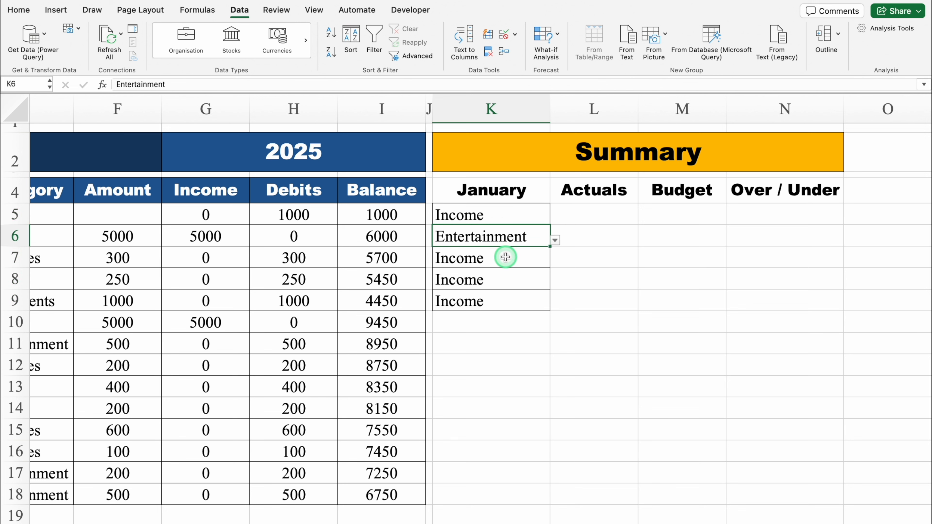
pyautogui.click(506, 258)
pyautogui.click(556, 262)
pyautogui.click(485, 298)
pyautogui.click(513, 281)
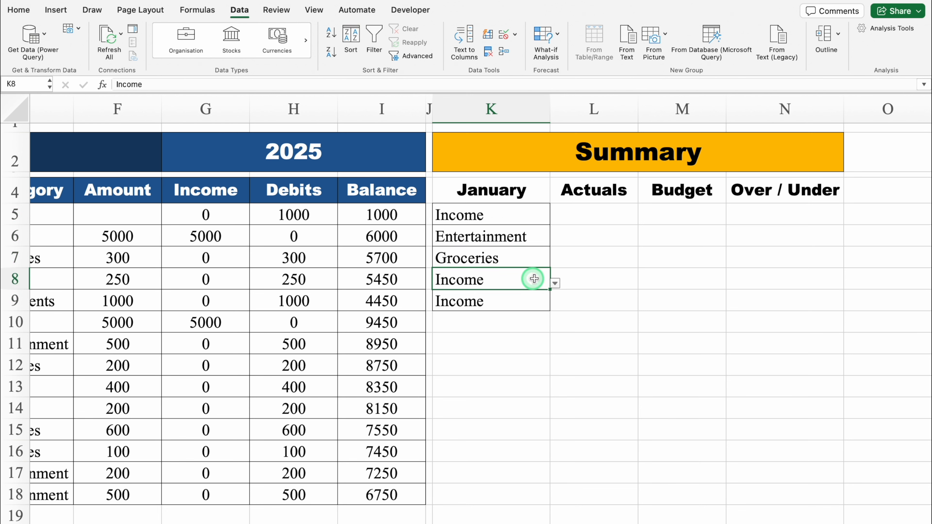
pyautogui.click(555, 284)
pyautogui.click(466, 332)
pyautogui.click(511, 306)
pyautogui.click(555, 305)
pyautogui.click(472, 368)
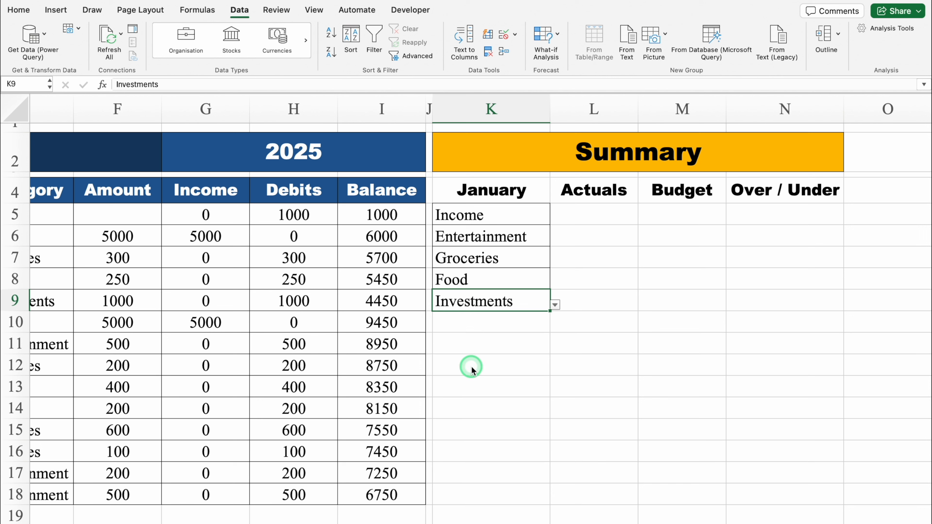
# - Apply all borders to the January summary table K4:N9
pyautogui.click(492, 191)
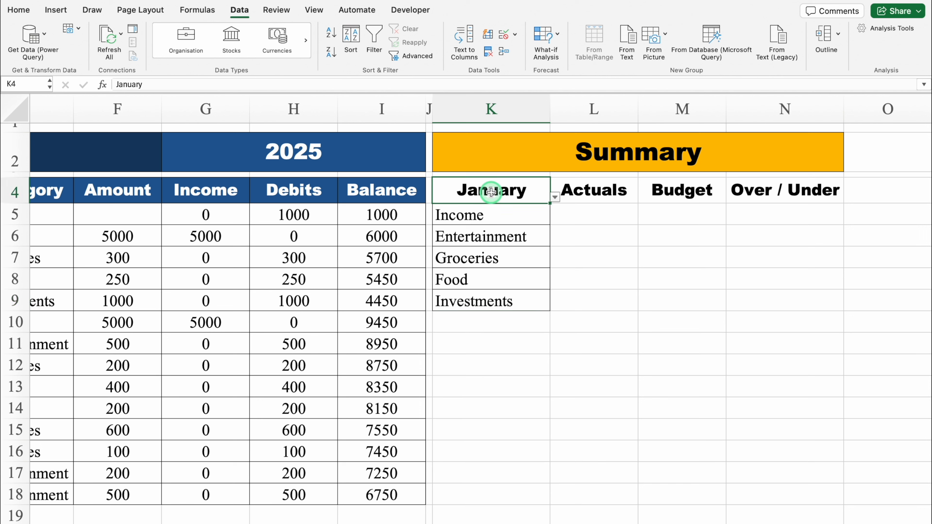
pyautogui.press('super+shift+Down')
pyautogui.press('super+shift+Right')
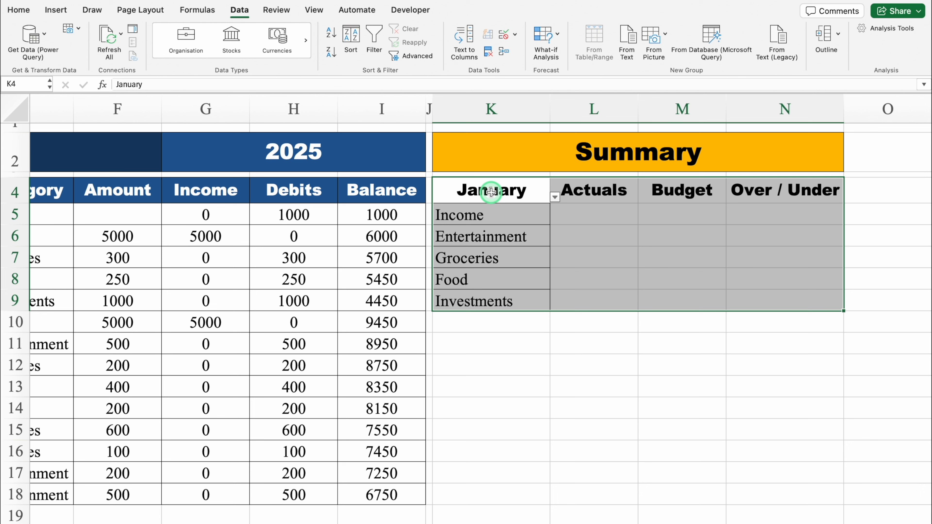
pyautogui.click(18, 10)
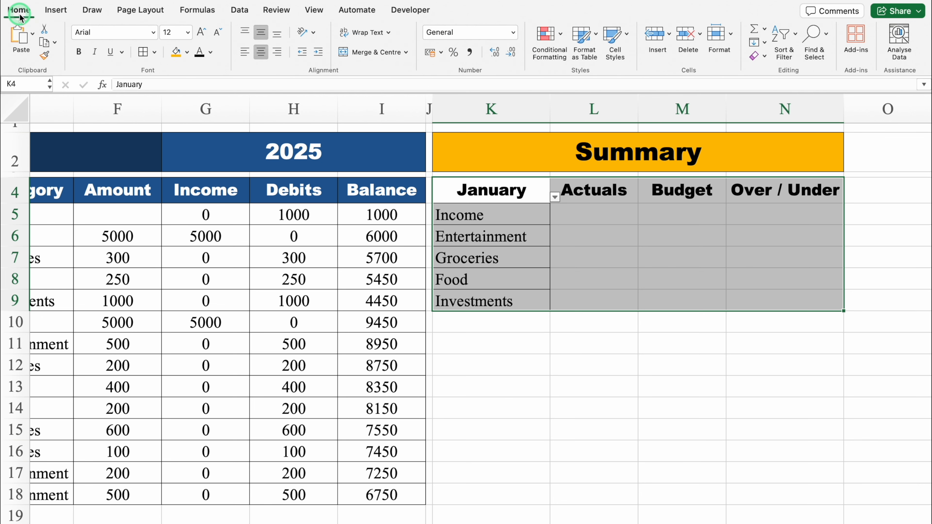
pyautogui.click(149, 49)
pyautogui.click(143, 52)
# - Shade the empty Budget cells M5:M9 light grey
pyautogui.click(669, 212)
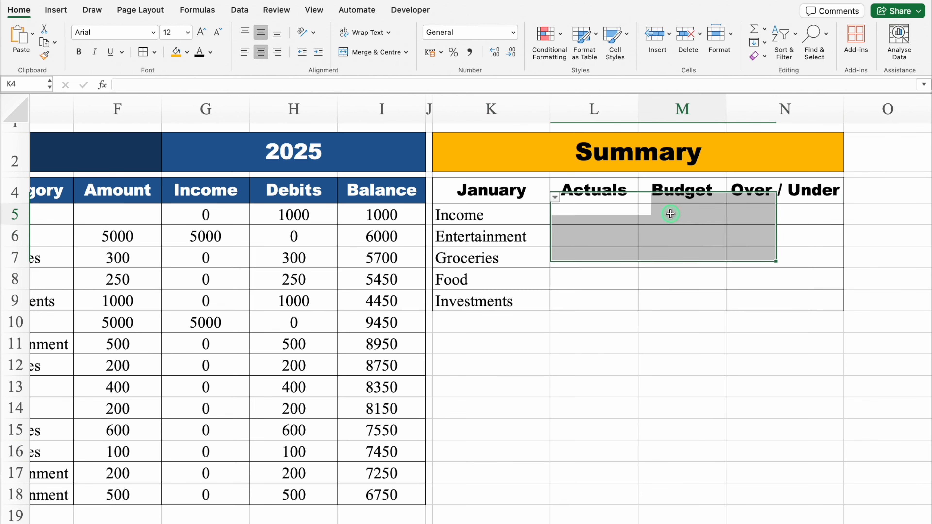
pyautogui.moveTo(669, 212); pyautogui.dragTo(671, 297)
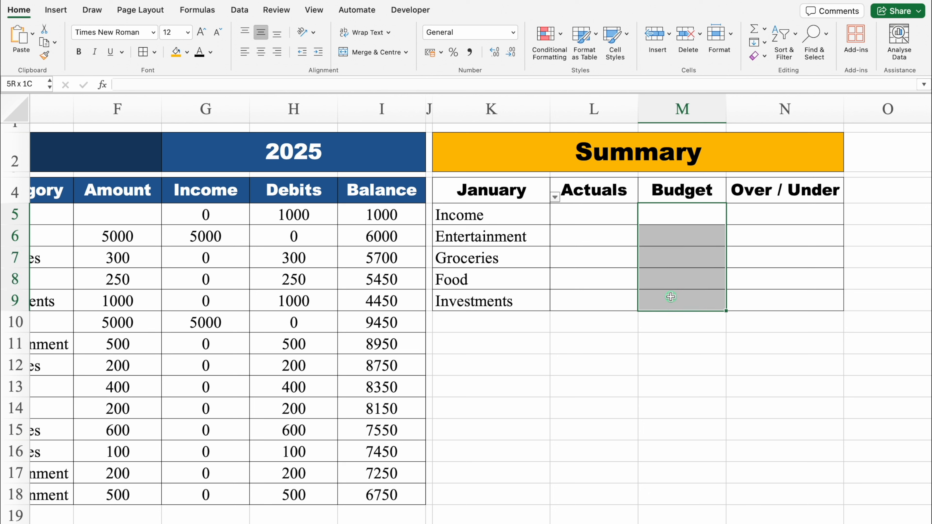
pyautogui.click(188, 52)
pyautogui.click(180, 149)
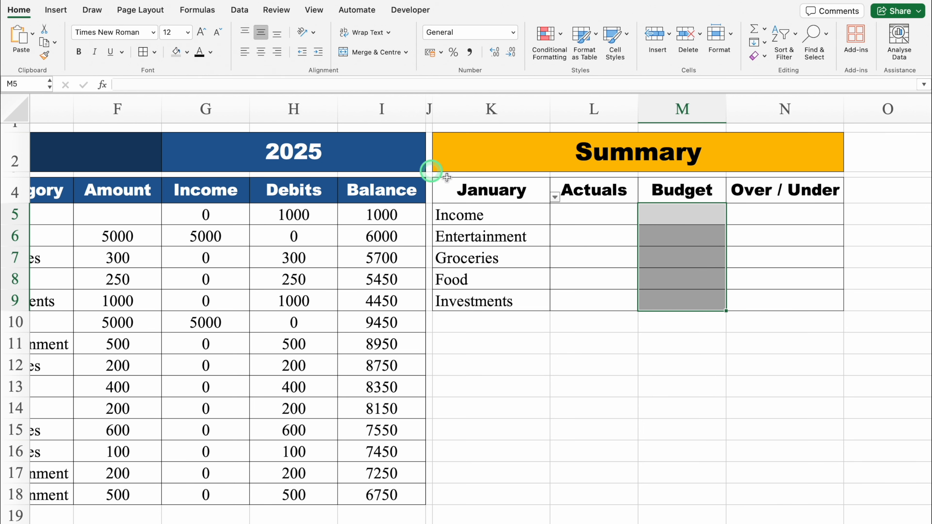
# - Hide the worksheet gridlines
pyautogui.click(587, 217)
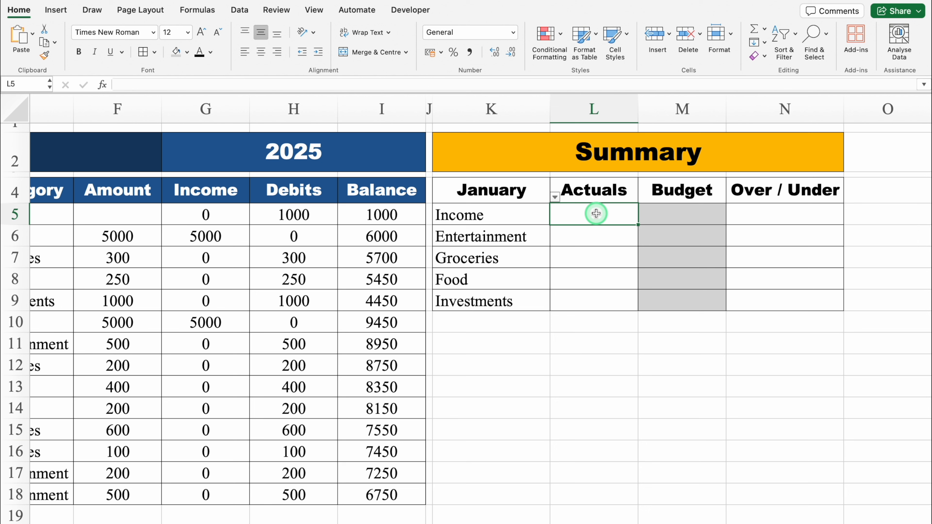
pyautogui.click(315, 10)
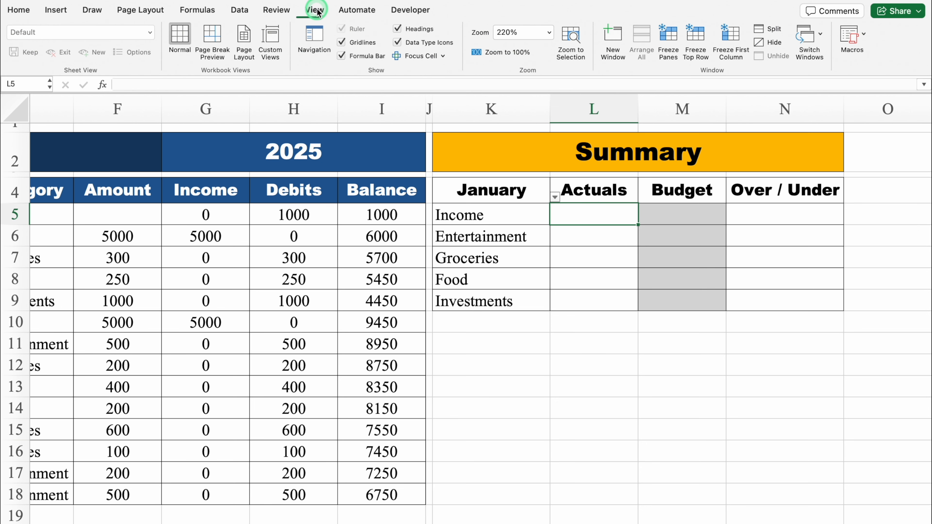
pyautogui.click(342, 42)
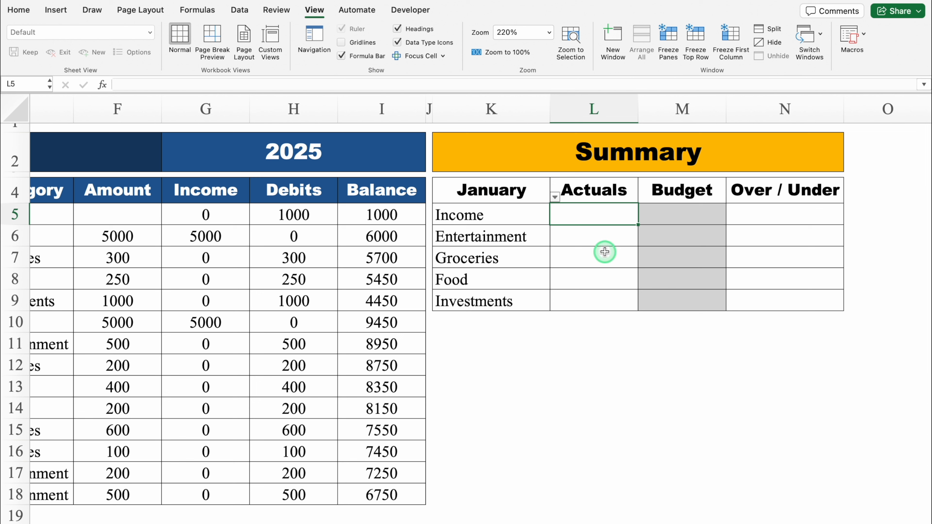
pyautogui.write('=')
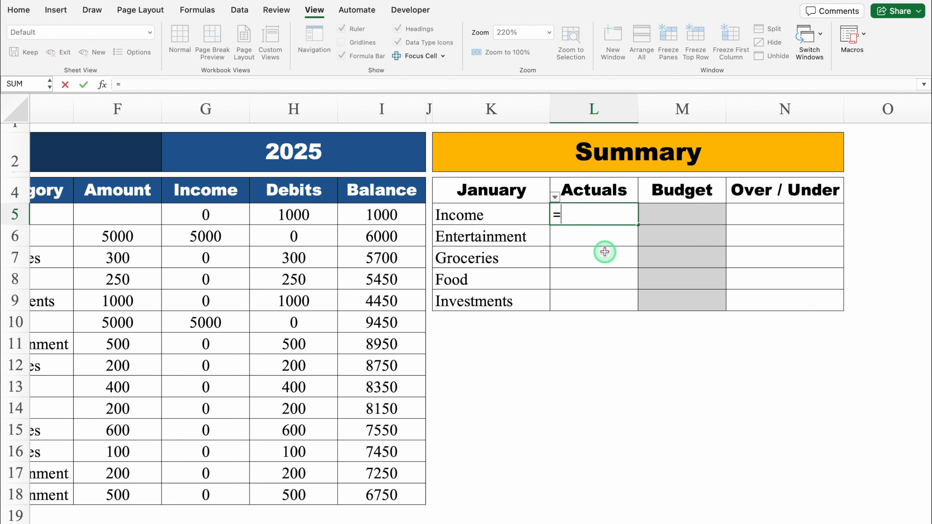
pyautogui.write('SUMIFS(')
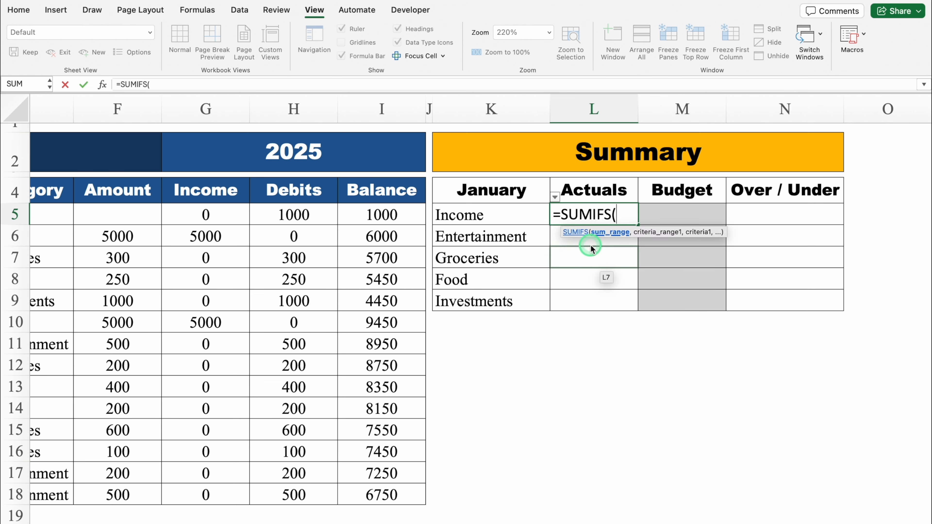
pyautogui.click(495, 220)
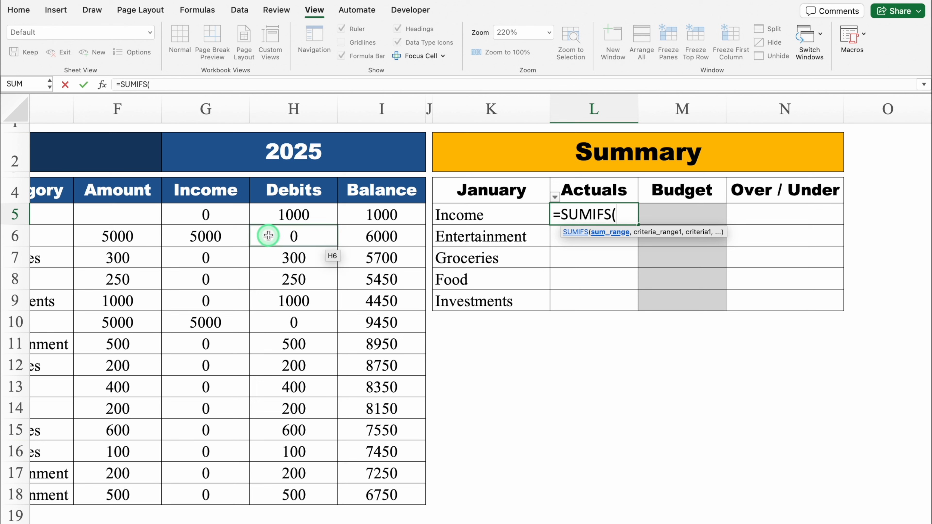
pyautogui.click(212, 214)
pyautogui.moveTo(211, 215); pyautogui.dragTo(217, 497)
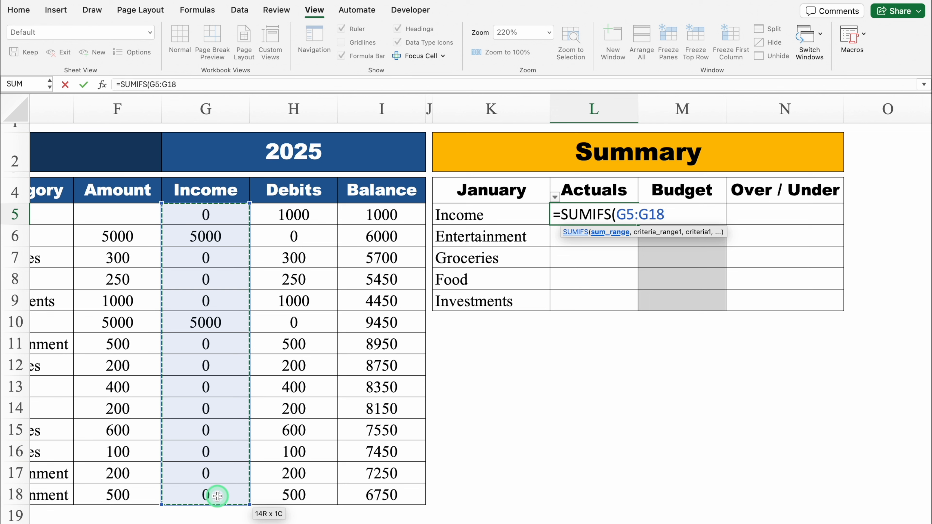
pyautogui.click(202, 107)
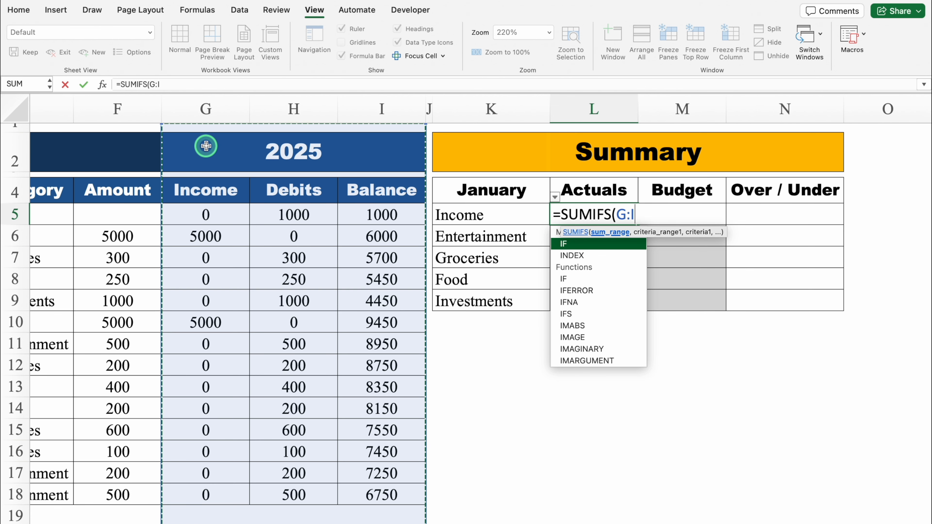
pyautogui.press('Escape')
pyautogui.press('Escape')
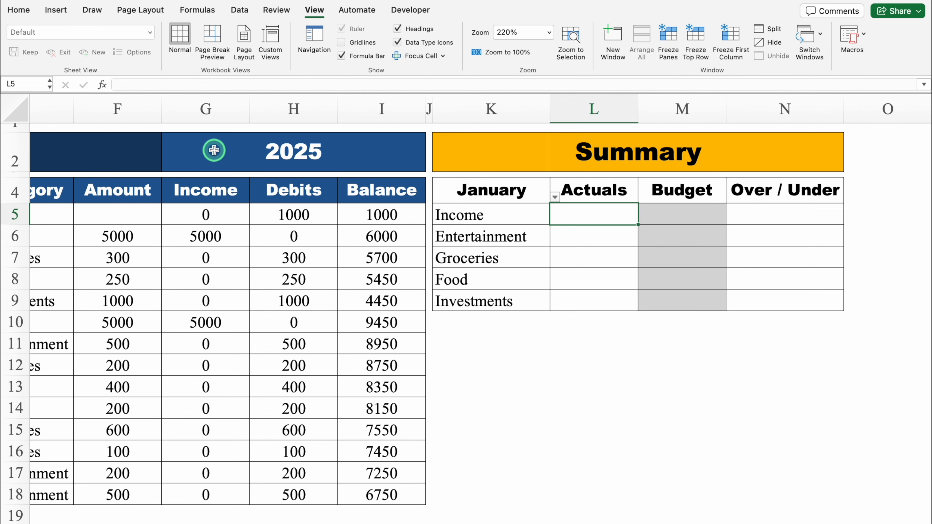
# - Unmerge the 2025 and Family Budget title cells in row 2 so single columns can be selected
pyautogui.click(214, 150)
pyautogui.click(18, 9)
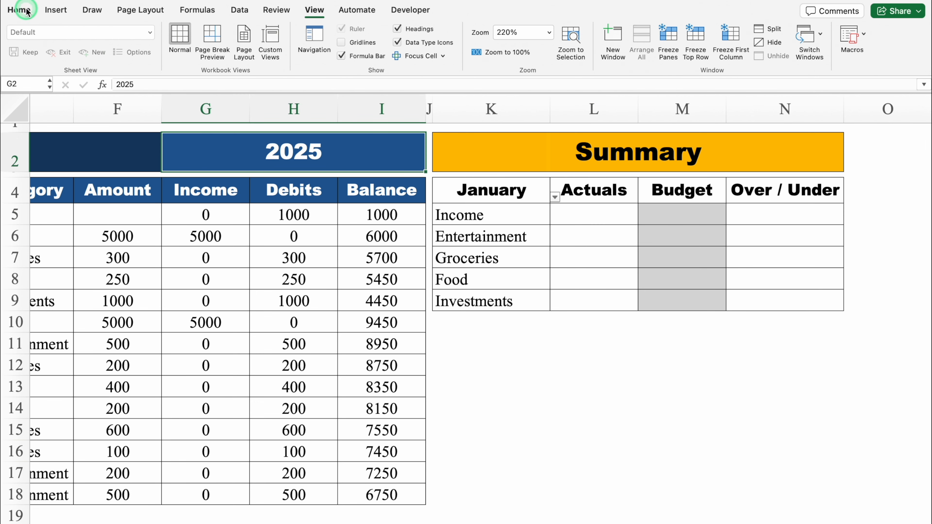
pyautogui.click(184, 51)
pyautogui.click(365, 54)
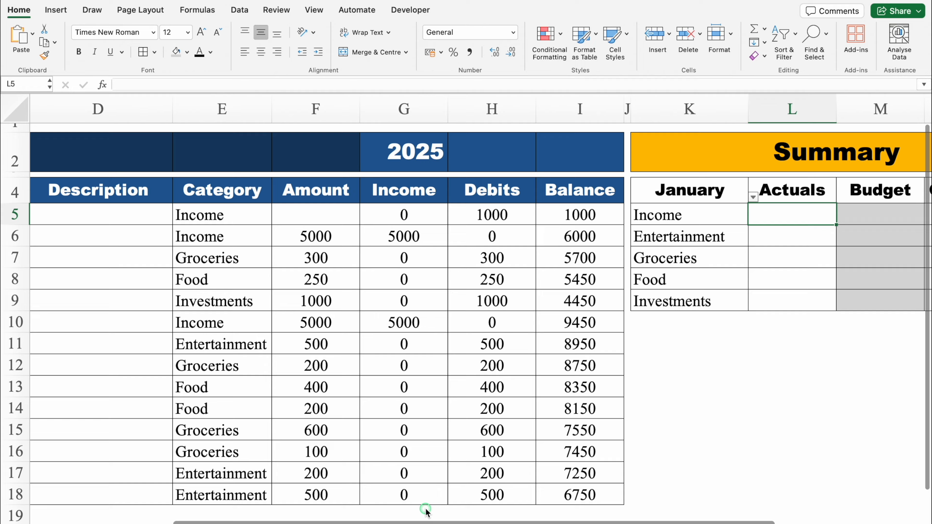
pyautogui.hscroll(-5, 426, 511)
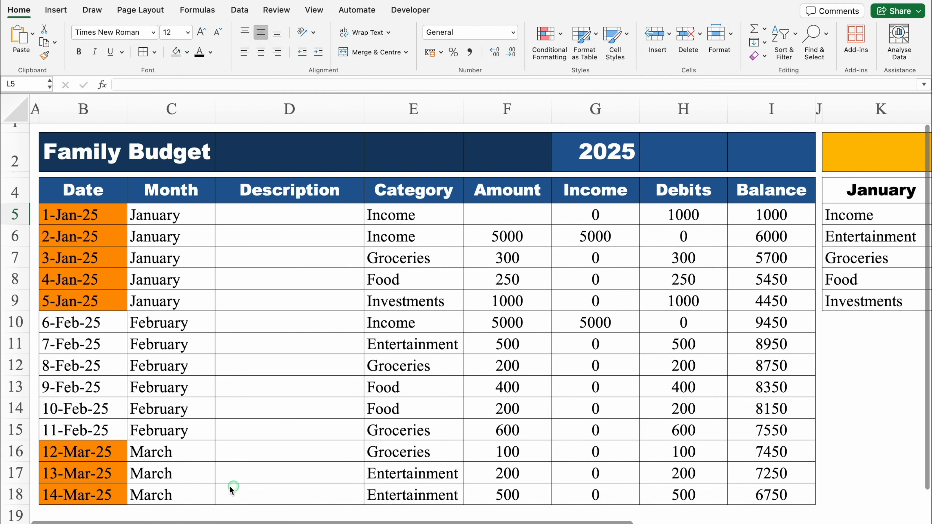
pyautogui.click(96, 154)
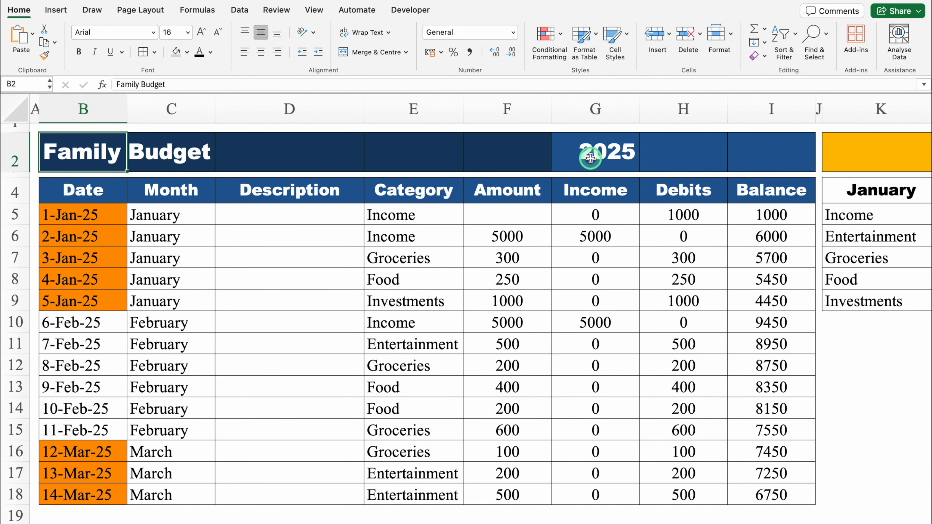
pyautogui.click(352, 142)
pyautogui.click(584, 151)
pyautogui.click(681, 151)
pyautogui.click(767, 147)
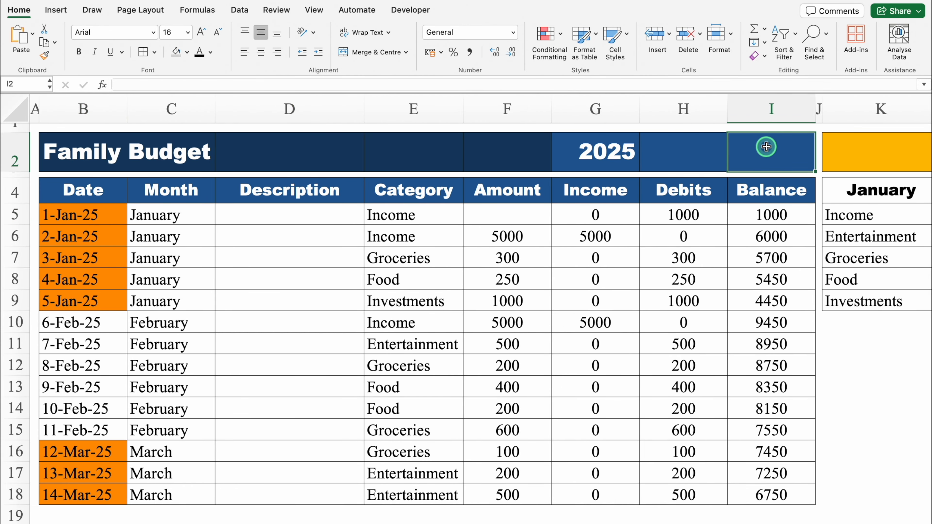
# - Start a SUMIFS formula in L5, the January income actuals cell, with the whole Income column G:G as sum range
pyautogui.moveTo(430, 518); pyautogui.dragTo(708, 518)
pyautogui.click(592, 216)
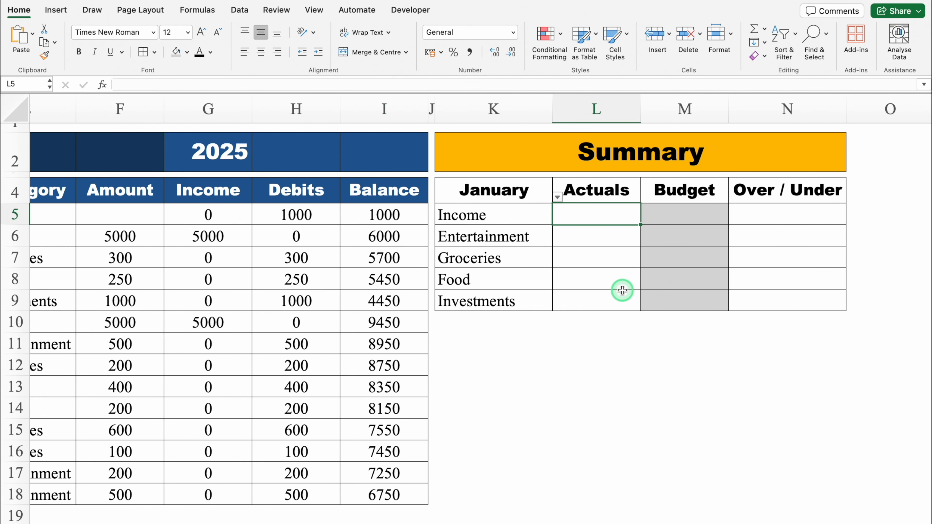
pyautogui.write('=')
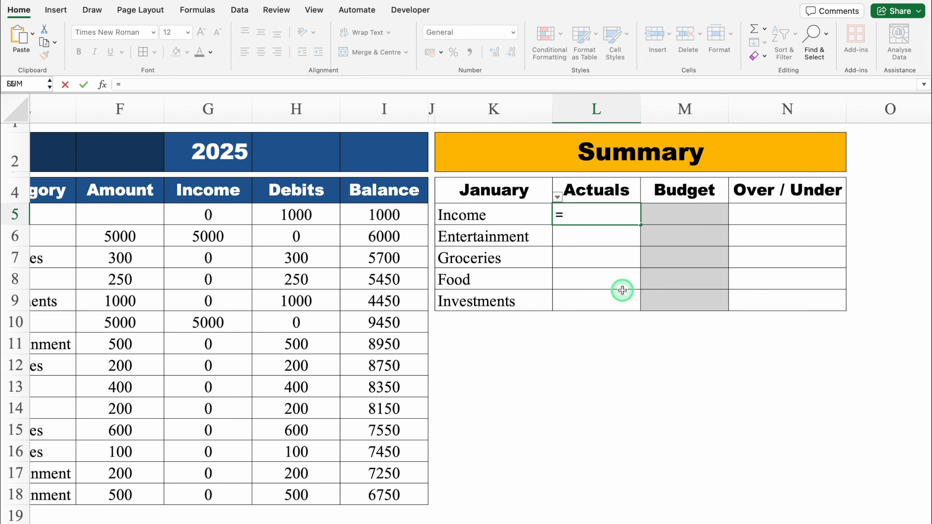
pyautogui.write('SUMI')
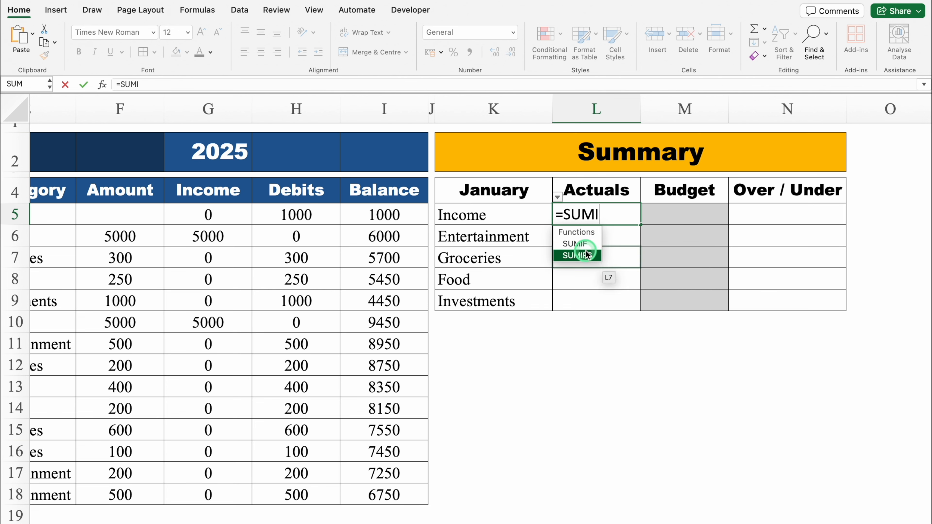
pyautogui.doubleClick(586, 255)
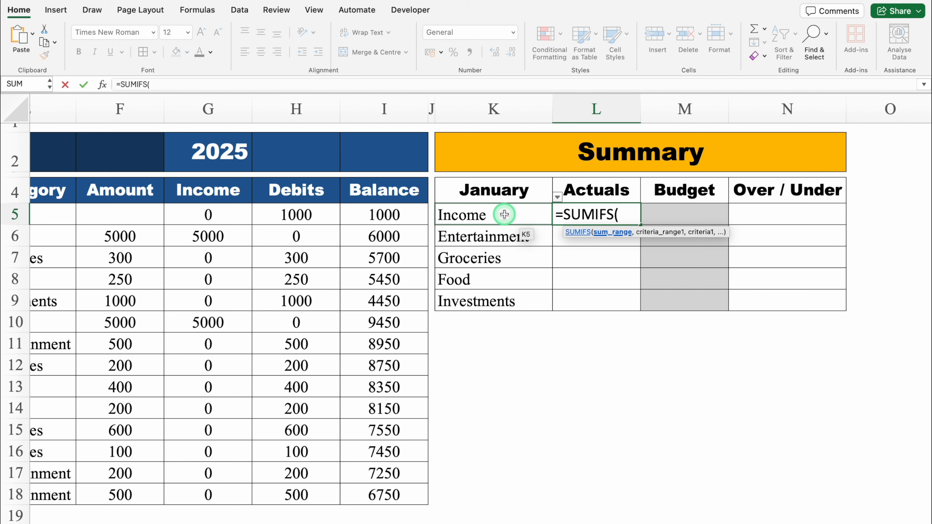
pyautogui.click(208, 108)
pyautogui.write(',')
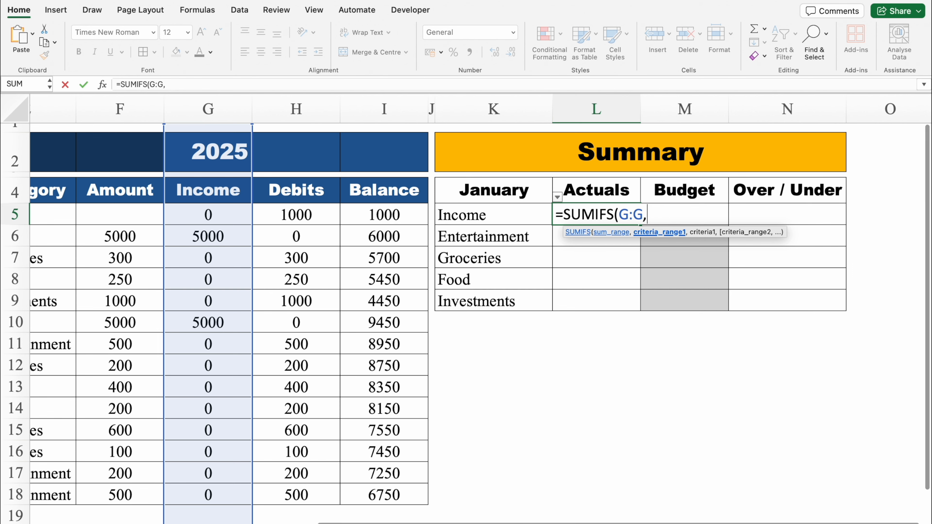
# - Add the Month column C:C as the first criteria range, with the January heading K4 as its criterion
pyautogui.moveTo(536, 520); pyautogui.dragTo(230, 518)
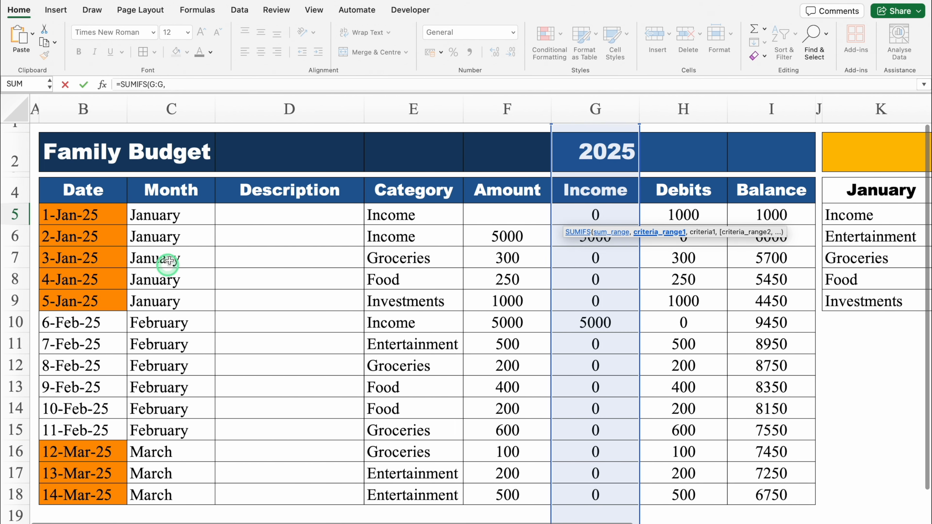
pyautogui.click(168, 107)
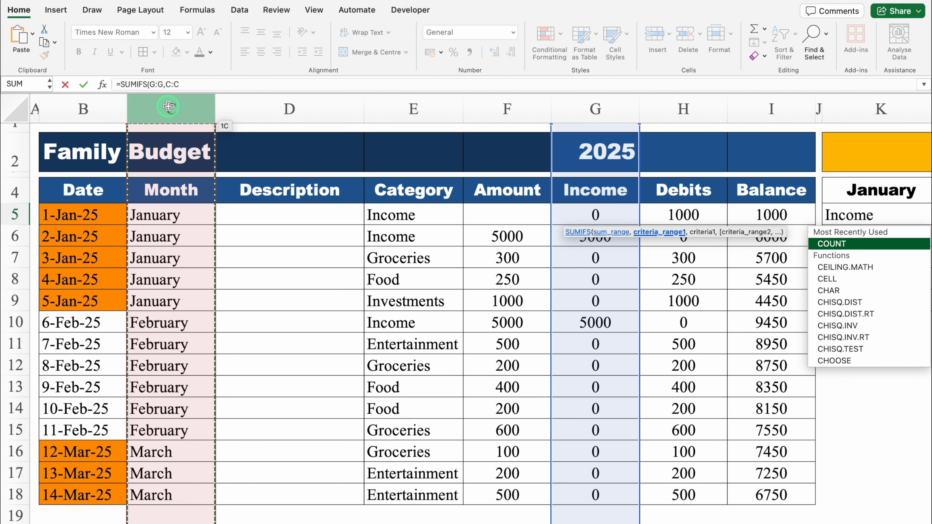
pyautogui.moveTo(410, 520); pyautogui.dragTo(670, 521)
pyautogui.write(',')
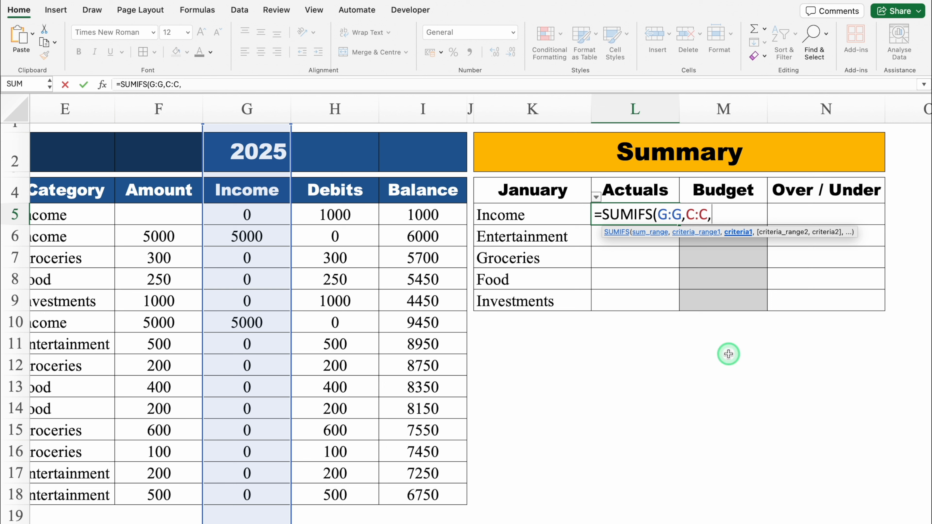
pyautogui.click(524, 188)
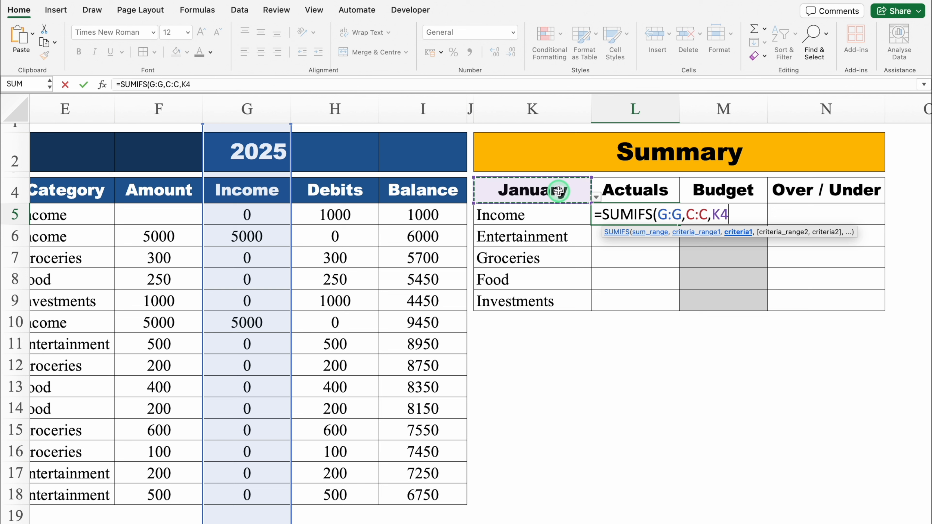
pyautogui.write(',')
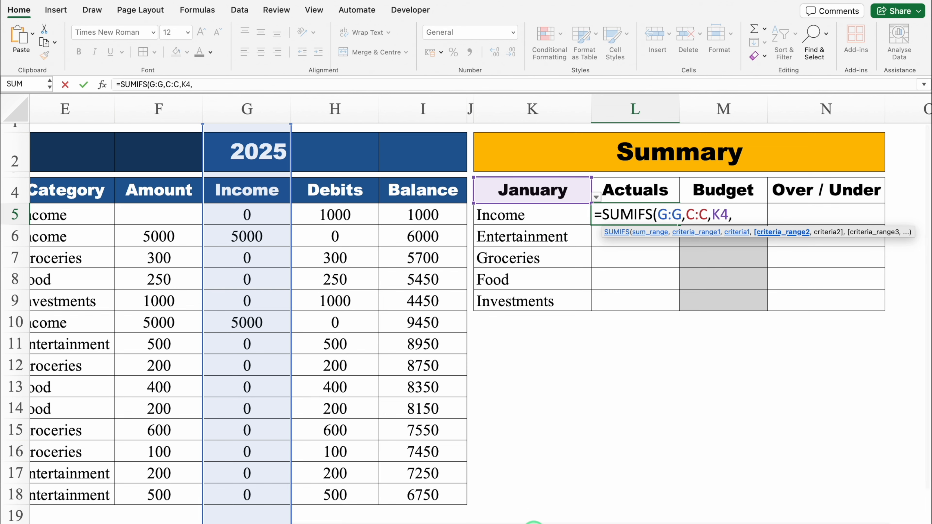
# - Complete the L5 SUMIFS formula with the Category column E:E as second criteria range and the Income label K5 as its criterion
pyautogui.hscroll(-6, 360, 493)
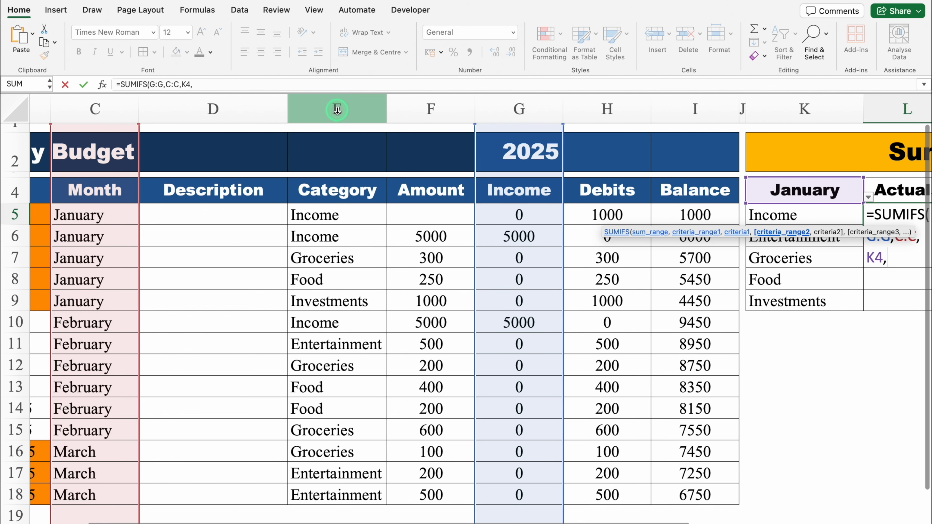
pyautogui.click(333, 102)
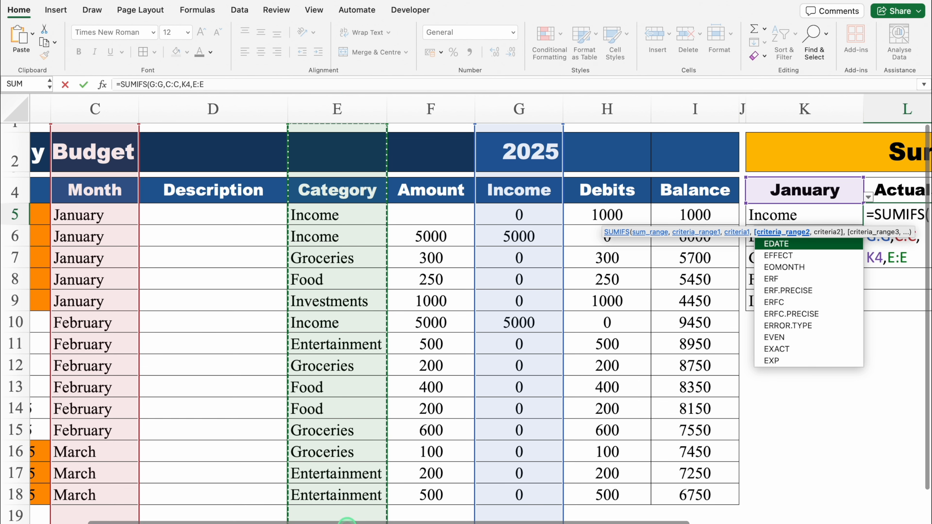
pyautogui.hscroll(6, 610, 505)
pyautogui.write(',')
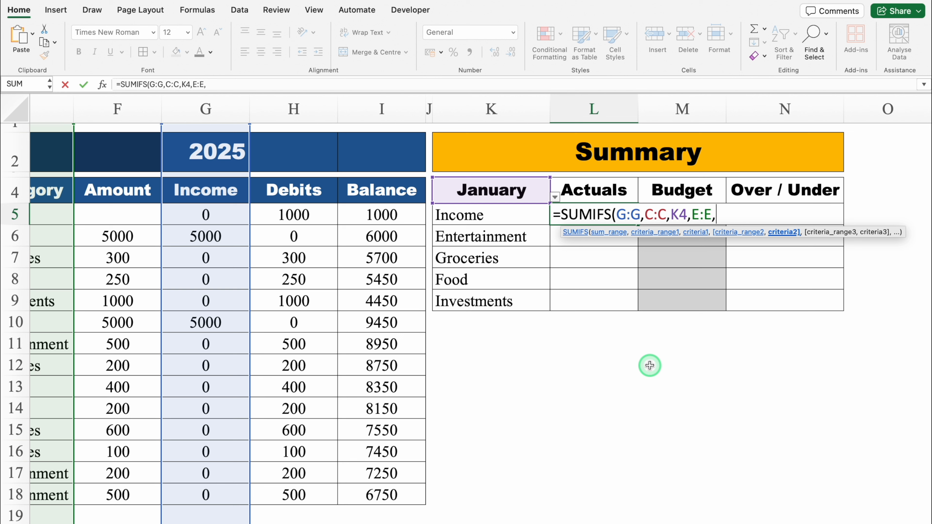
pyautogui.click(479, 213)
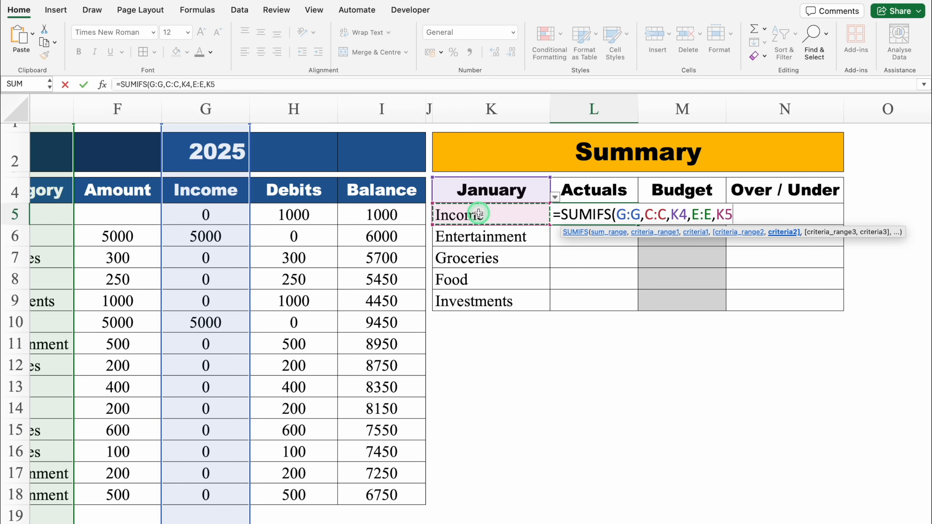
pyautogui.write(')')
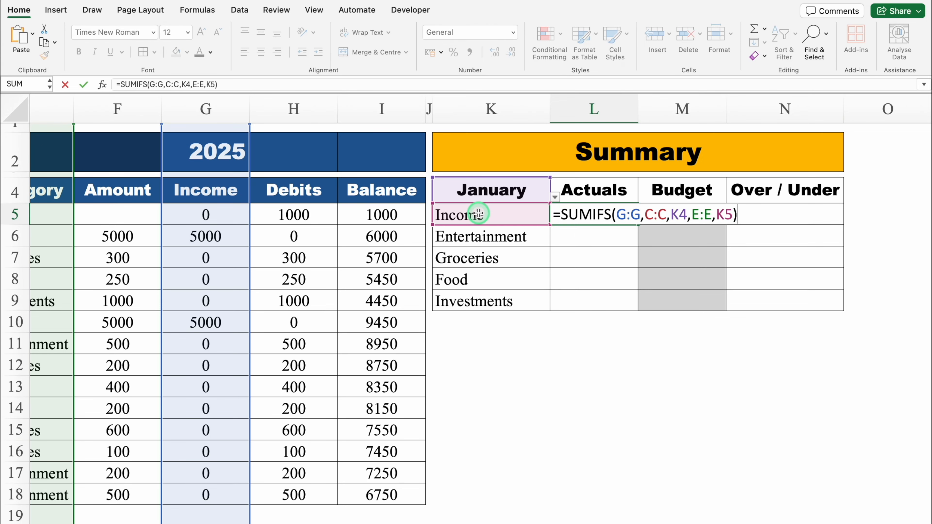
pyautogui.press('Return')
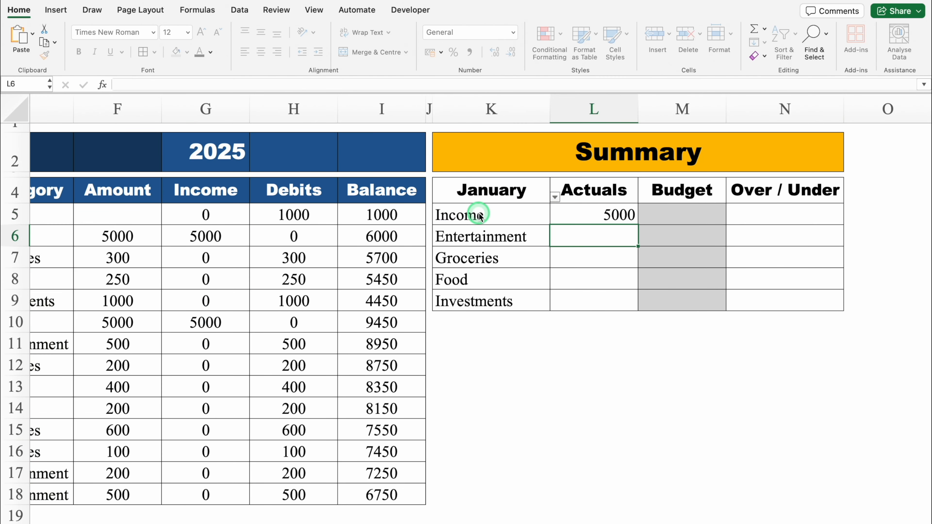
# - Centre the contents of the summary cells L5:N9 horizontally
pyautogui.moveTo(554, 216); pyautogui.dragTo(742, 292)
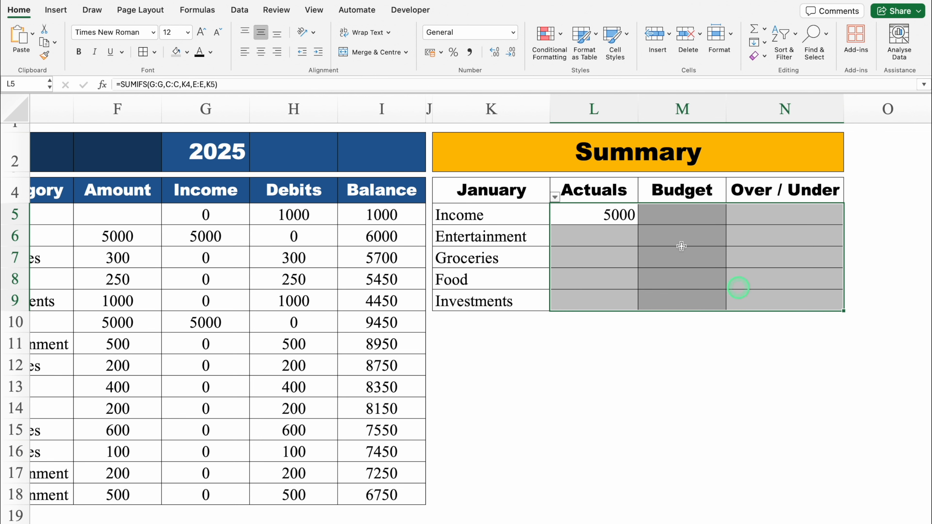
pyautogui.click(261, 52)
pyautogui.click(585, 214)
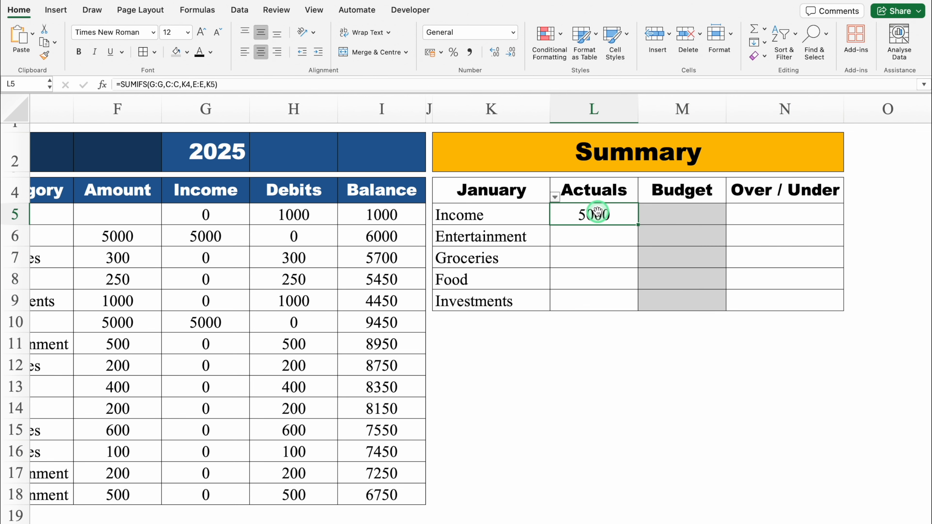
# - Test the income actuals formula by switching the month in K4 to February, March and back to January
pyautogui.click(537, 192)
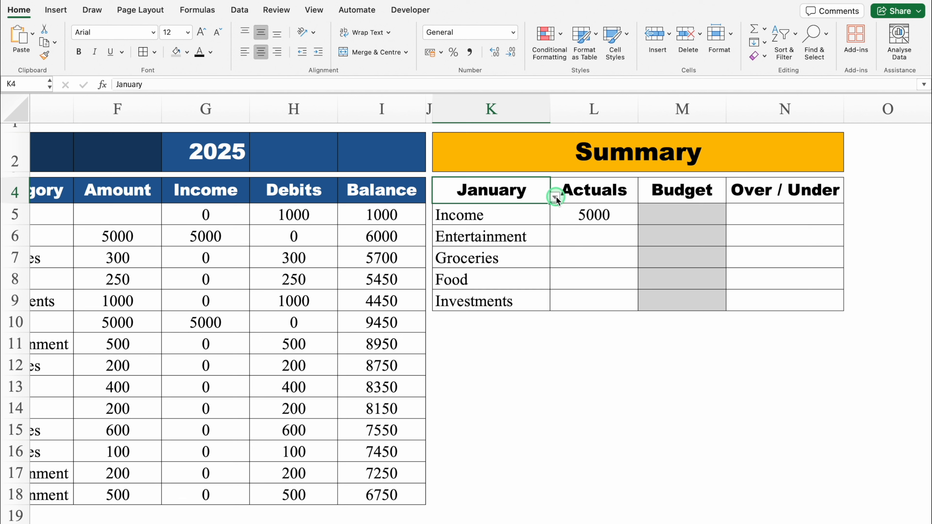
pyautogui.click(555, 197)
pyautogui.click(460, 220)
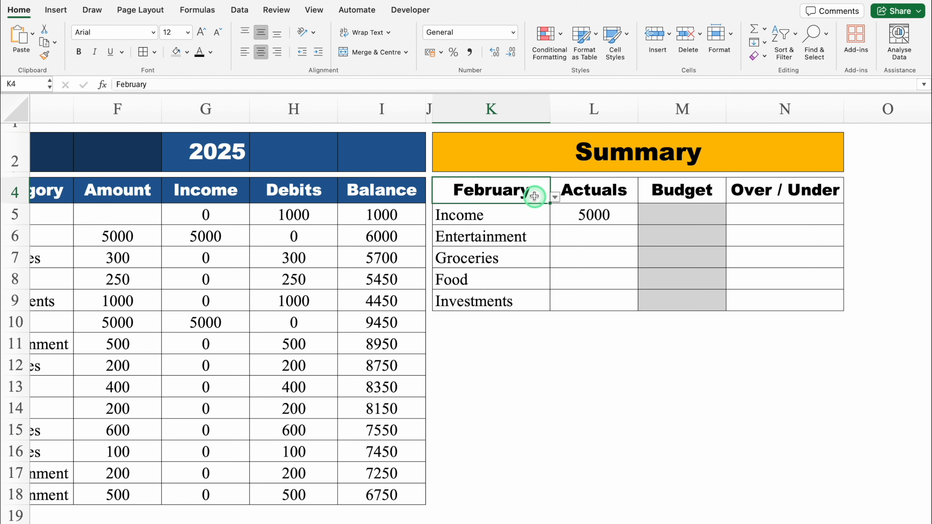
pyautogui.click(555, 197)
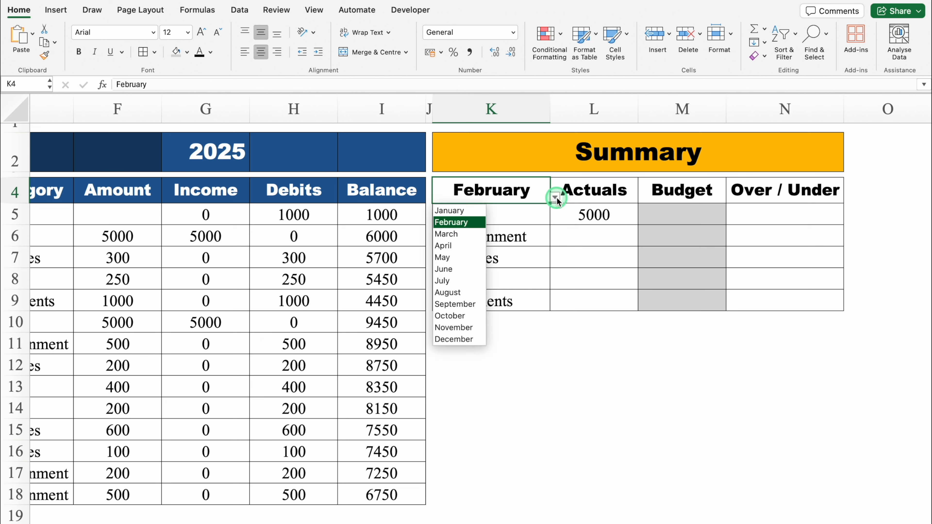
pyautogui.click(465, 235)
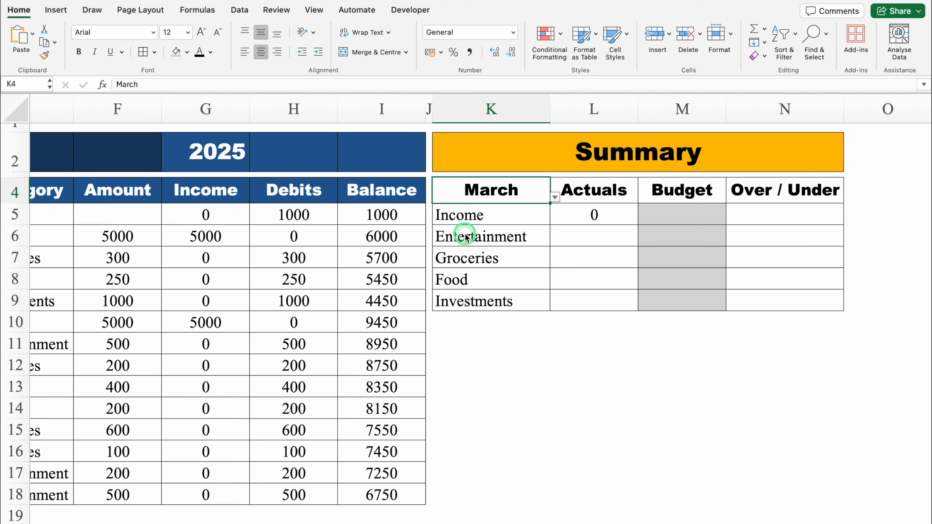
pyautogui.click(555, 197)
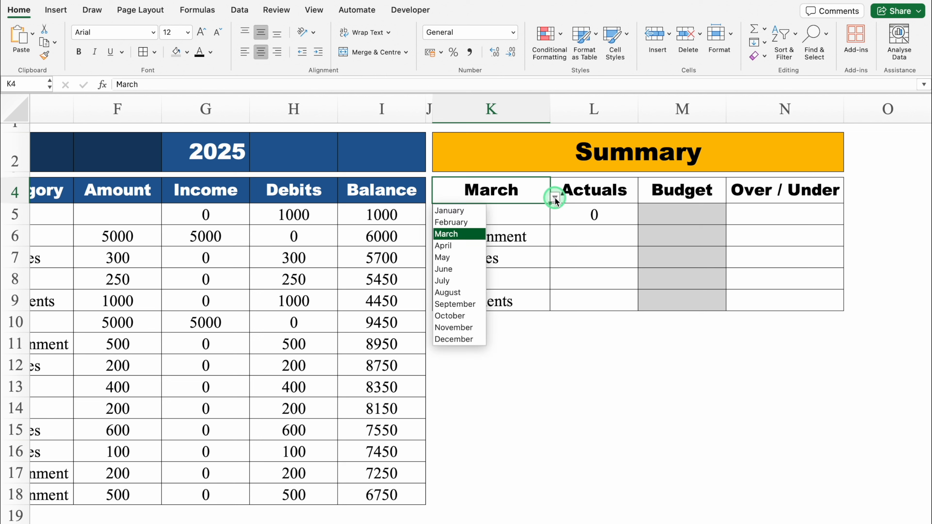
pyautogui.click(468, 211)
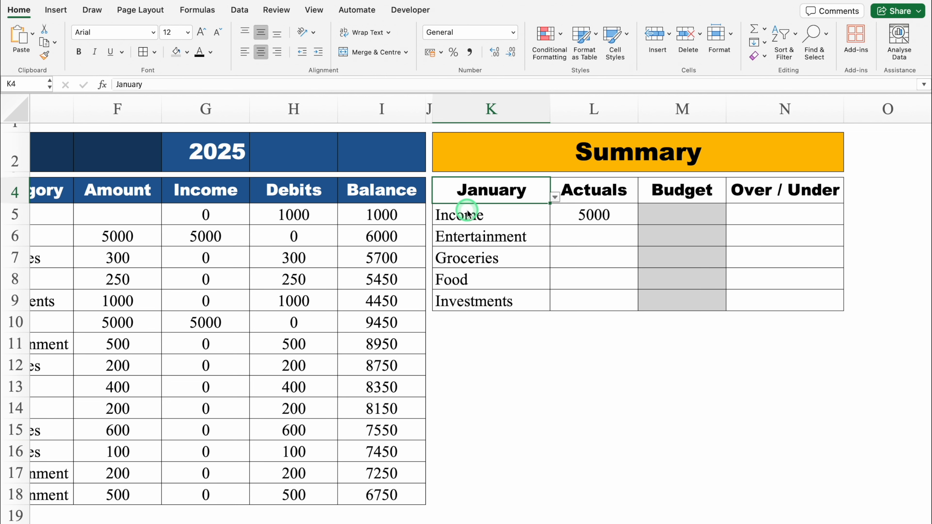
# - Give the month heading cell K4 a red fill and white text
pyautogui.click(188, 55)
pyautogui.click(191, 200)
pyautogui.click(210, 52)
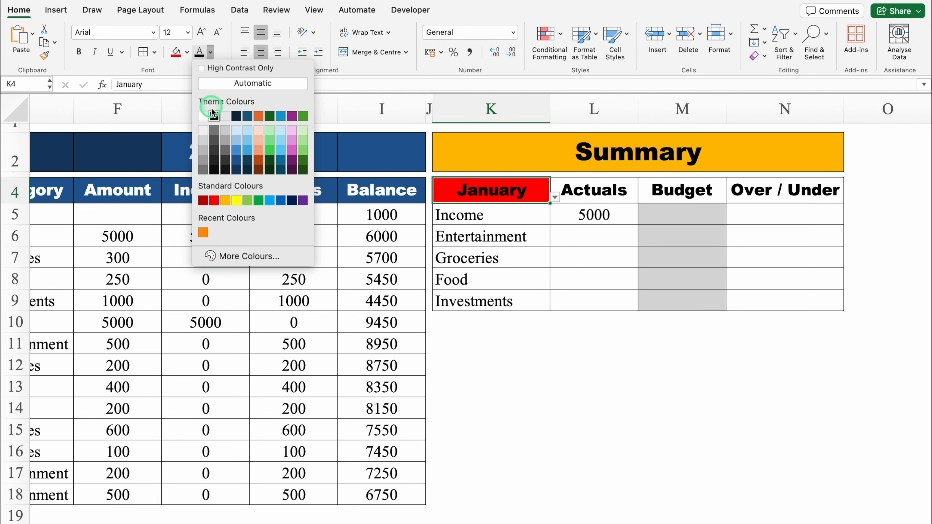
pyautogui.click(214, 115)
# - Give the Actuals, Budget and Over / Under headings in L4:N4 a dark blue fill and white text
pyautogui.moveTo(616, 186); pyautogui.dragTo(729, 185)
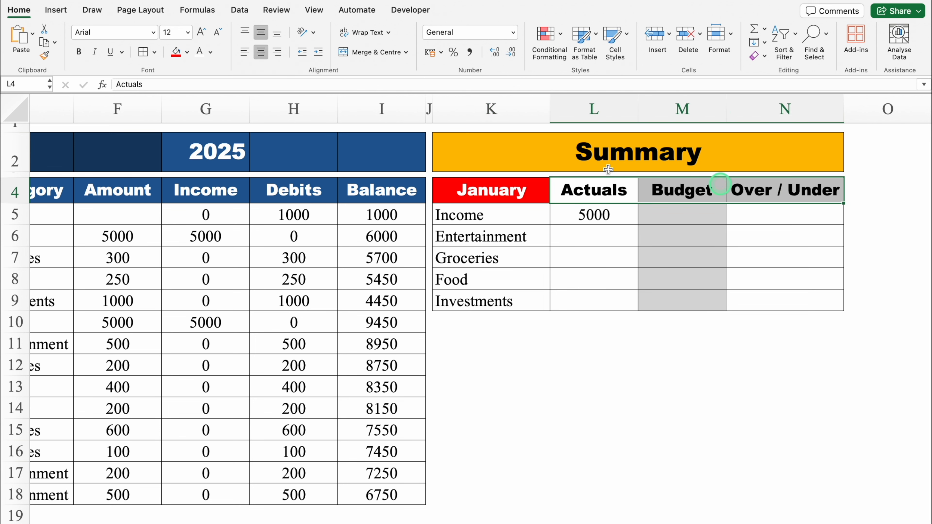
pyautogui.click(187, 52)
pyautogui.click(217, 150)
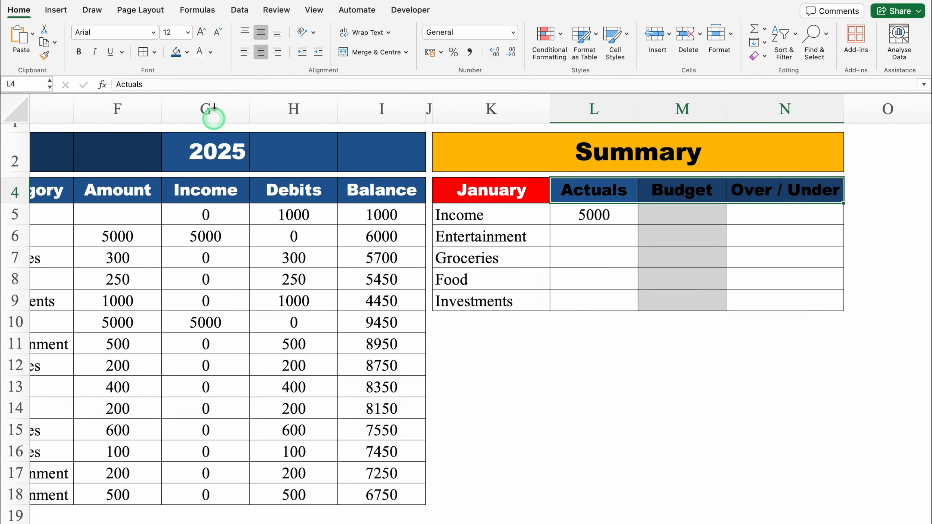
pyautogui.click(200, 52)
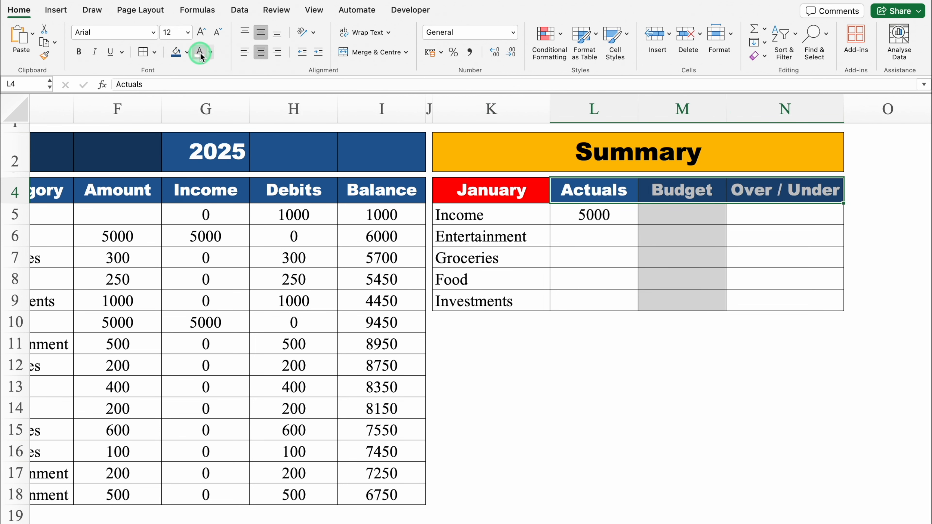
# - Start a SUMIFS formula in L6, the Entertainment actuals cell, with the whole Debits column H:H as sum range
pyautogui.click(606, 240)
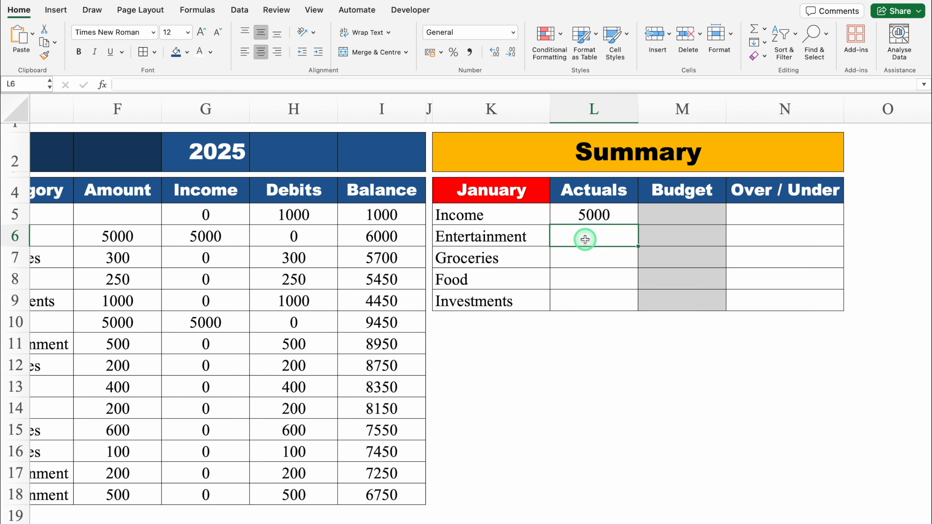
pyautogui.write('=SUMIF')
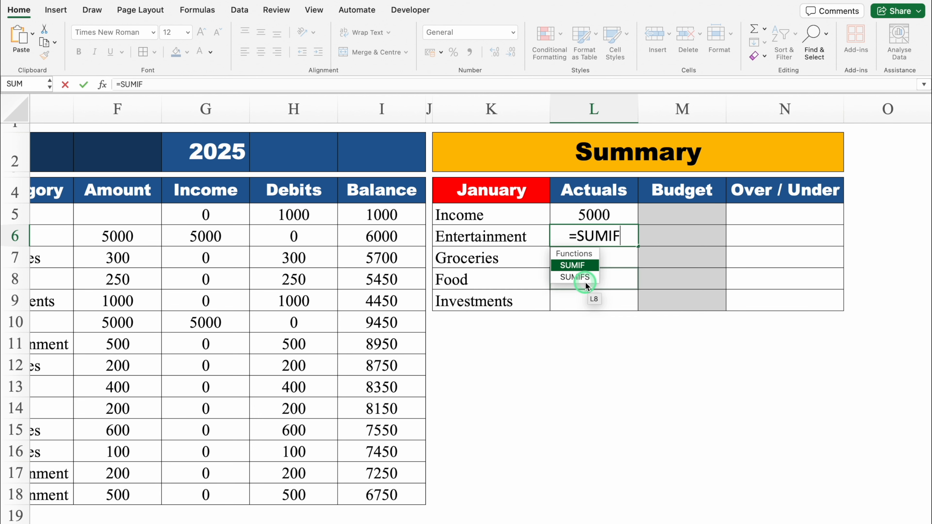
pyautogui.press('Down')
pyautogui.press('Tab')
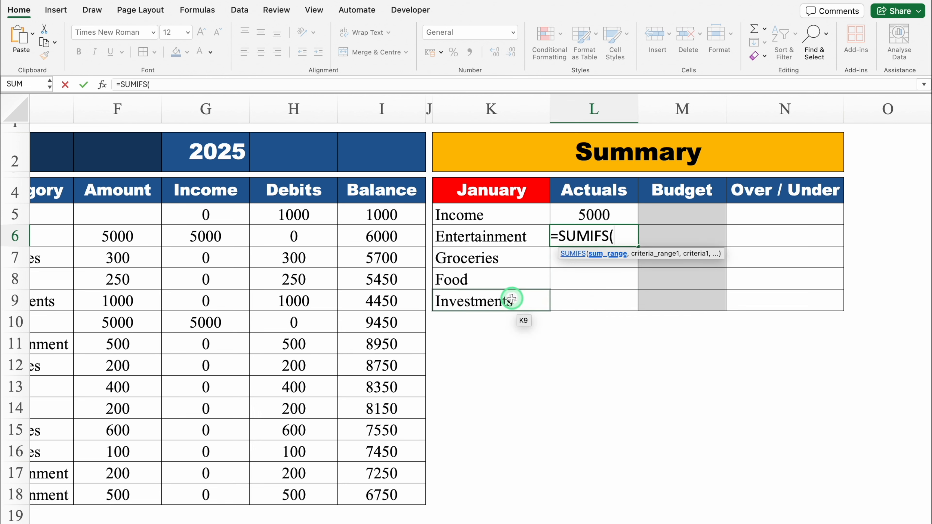
pyautogui.click(294, 106)
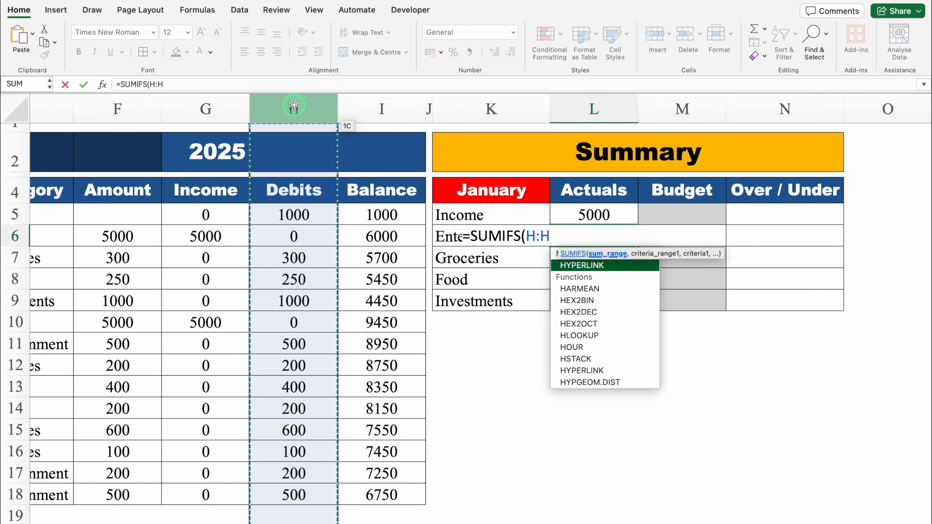
# - Make the SUMIFS sum range absolute as $H:$H and add the month condition with range $C:$C and criterion $K$4
pyautogui.press('F4')
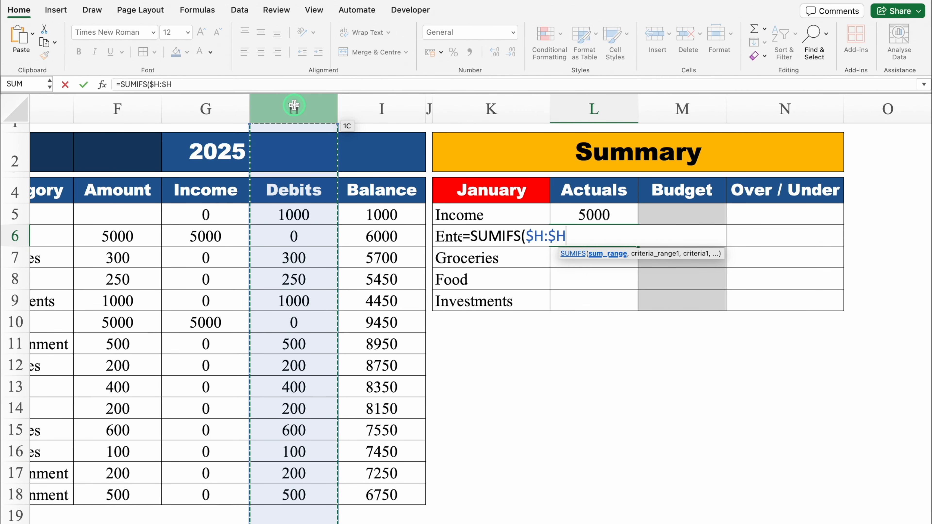
pyautogui.write(',')
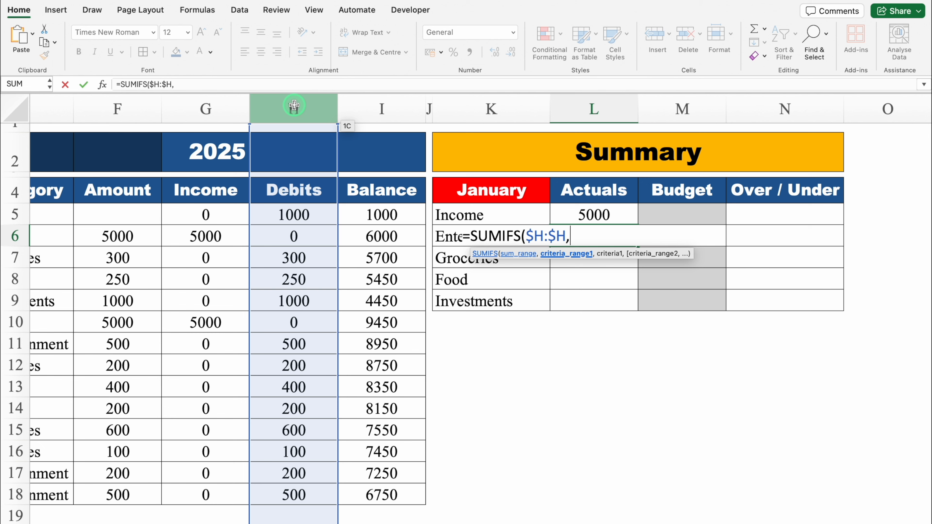
pyautogui.moveTo(568, 518); pyautogui.dragTo(314, 503)
pyautogui.click(122, 110)
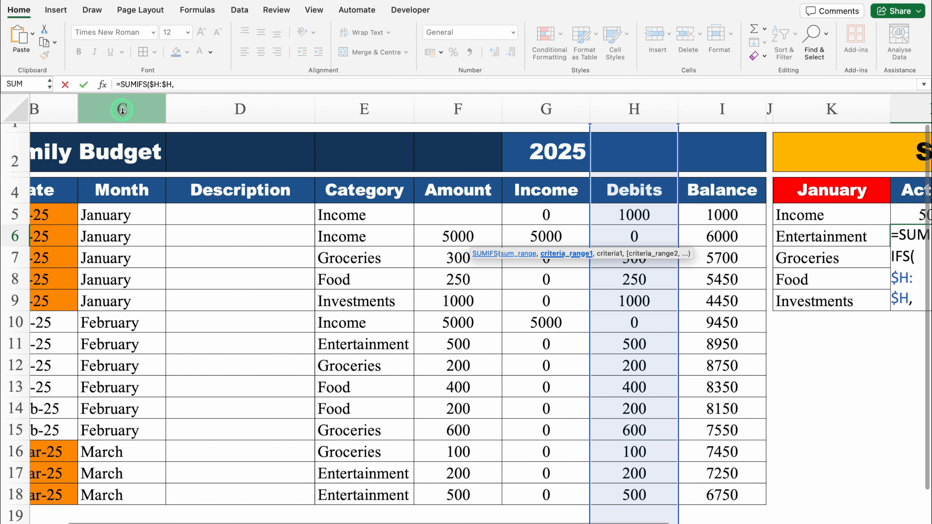
pyautogui.click(121, 108)
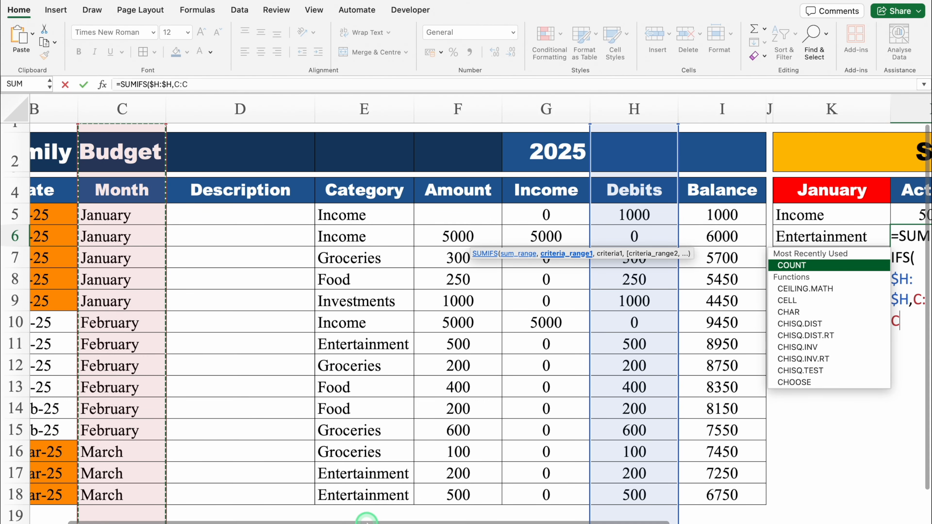
pyautogui.moveTo(366, 518); pyautogui.dragTo(576, 519)
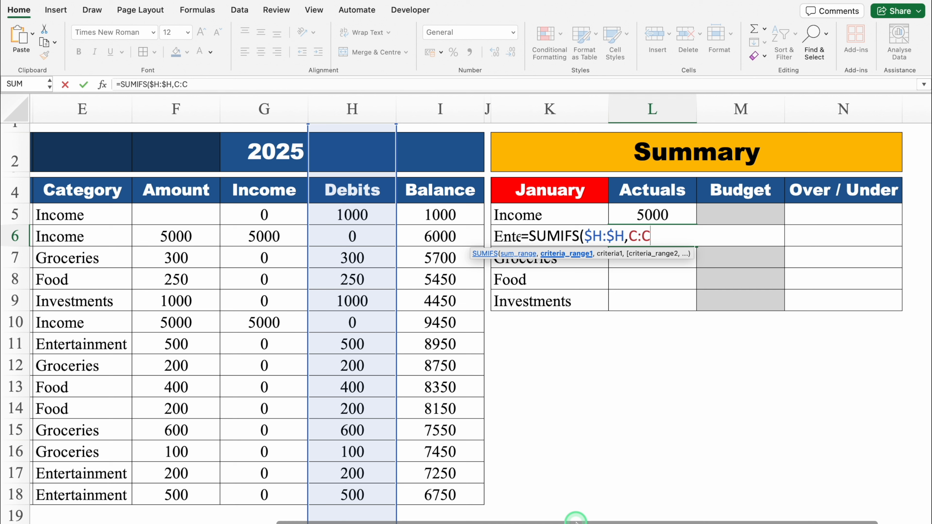
pyautogui.press('F4')
pyautogui.write(',')
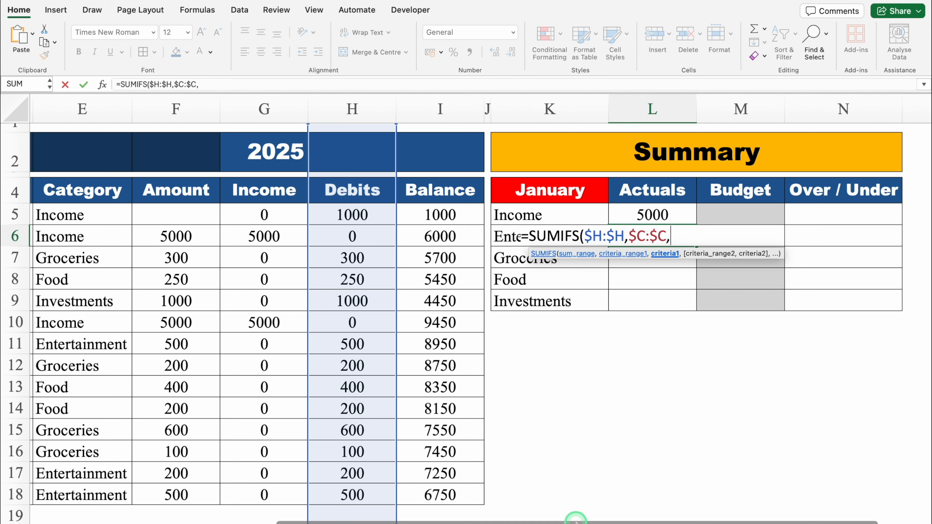
pyautogui.click(551, 192)
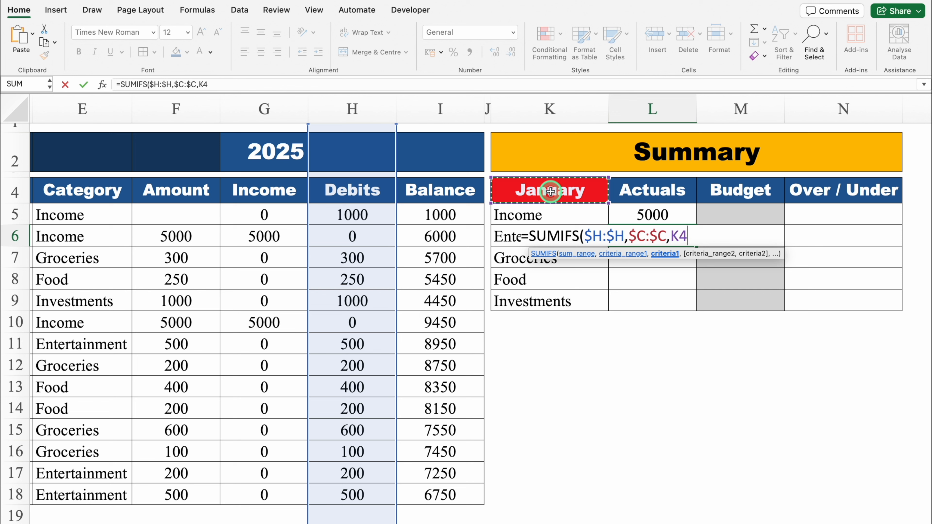
pyautogui.press('F4')
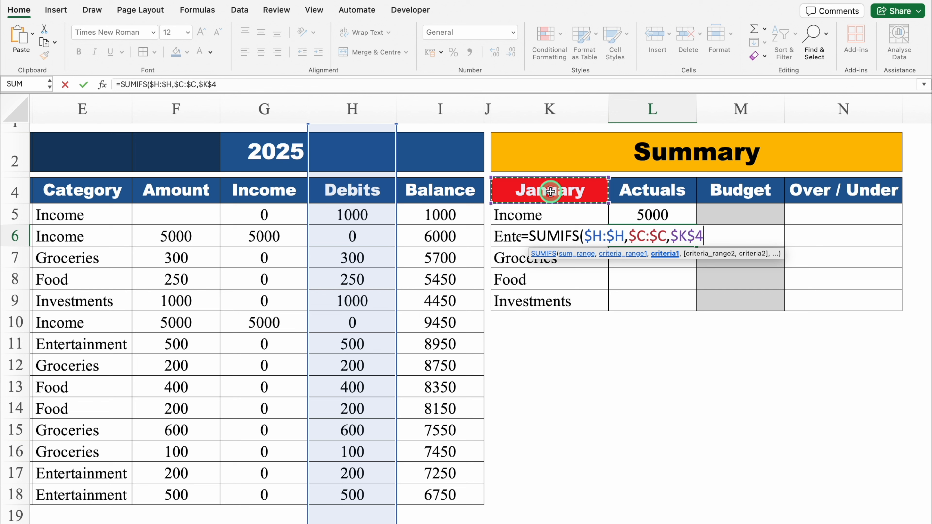
pyautogui.write(',')
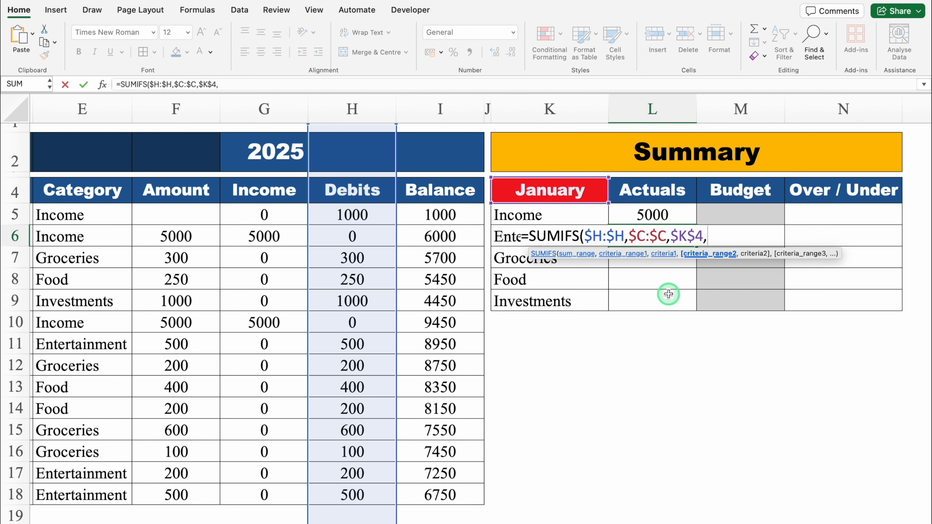
# - Complete the Entertainment SUMIFS formula with the category condition, using range $E:$E and criterion K6
pyautogui.moveTo(653, 523); pyautogui.dragTo(497, 523)
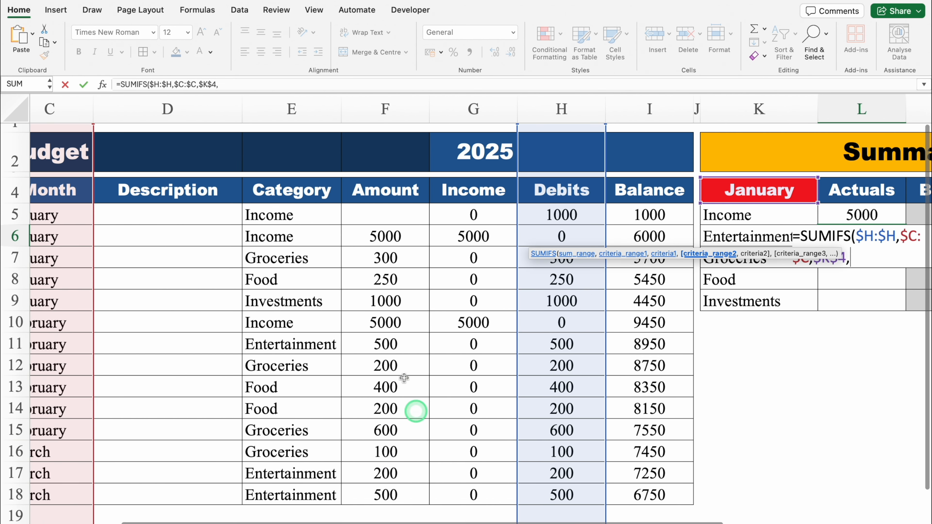
pyautogui.click(287, 105)
pyautogui.press('F4')
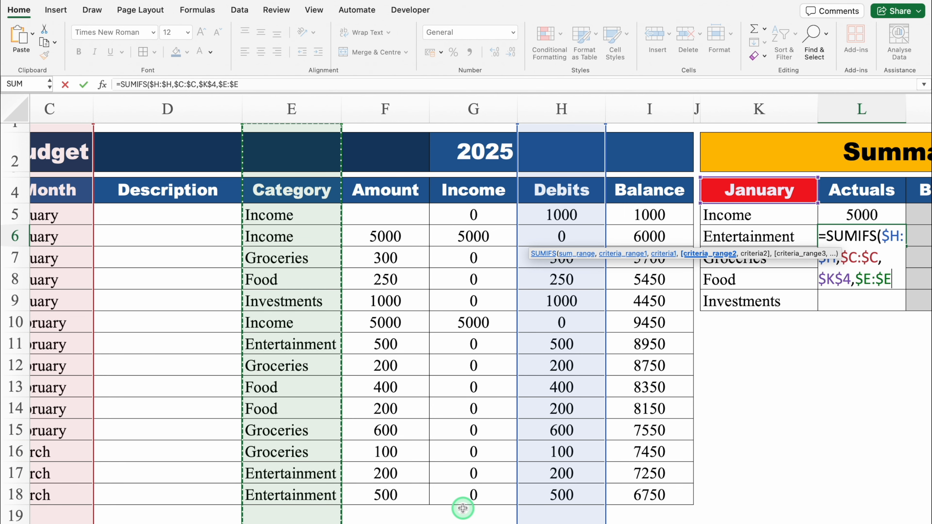
pyautogui.moveTo(460, 519); pyautogui.dragTo(678, 512)
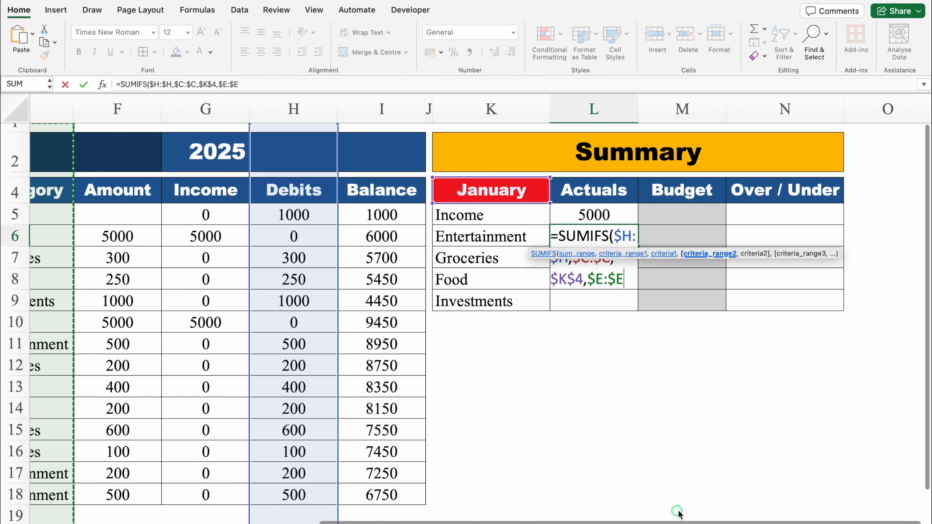
pyautogui.write(',')
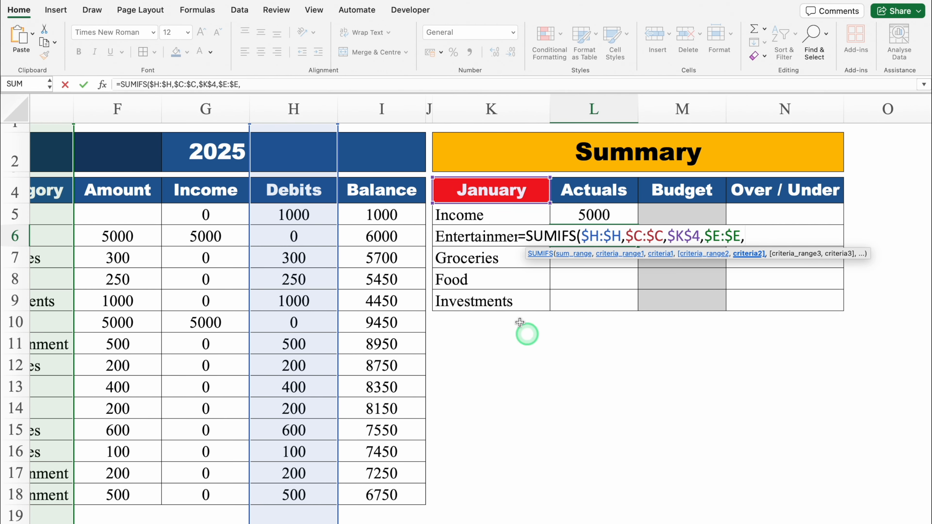
pyautogui.click(475, 238)
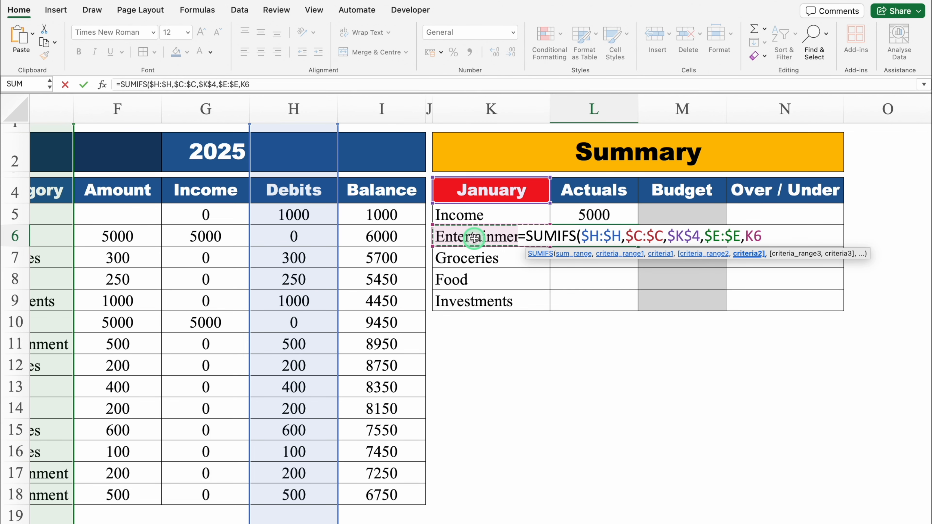
pyautogui.write(')')
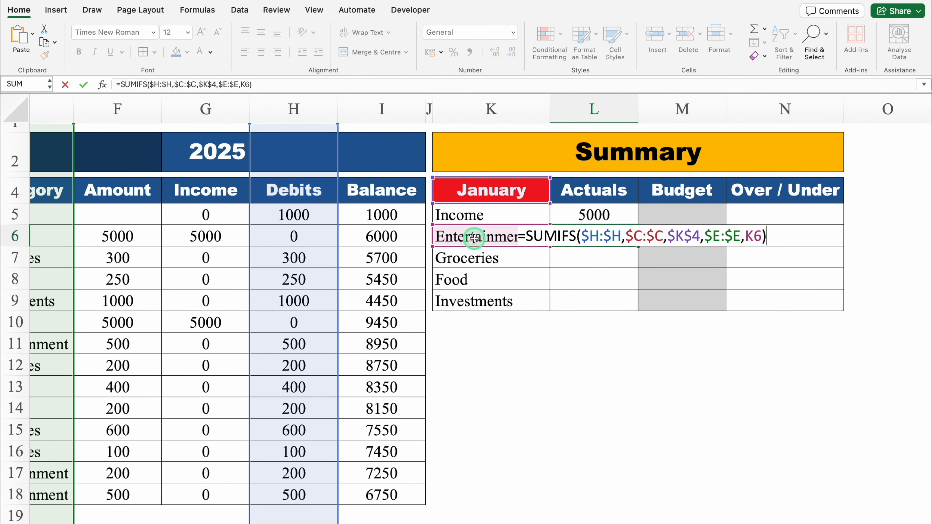
pyautogui.press('Return')
# - Fill the Entertainment actuals formula from L6 down through the Investments row in L9
pyautogui.click(610, 236)
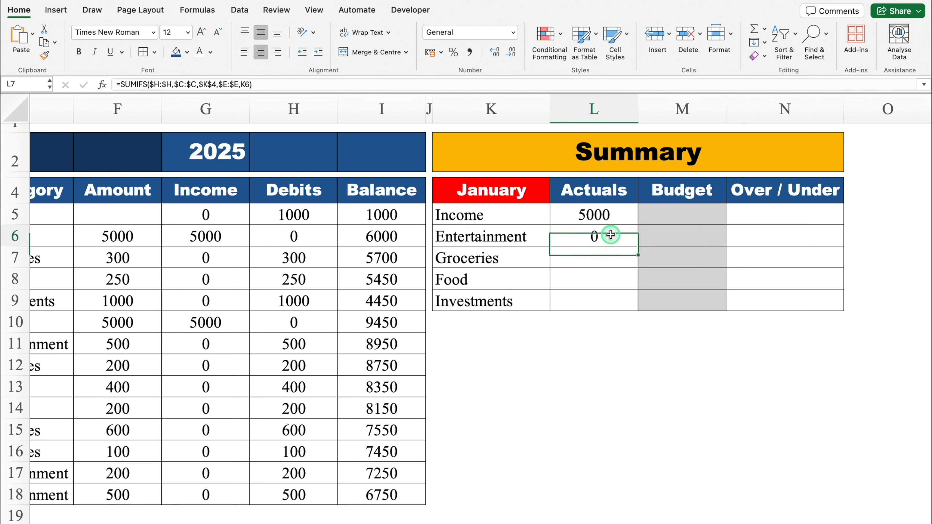
pyautogui.moveTo(638, 246); pyautogui.dragTo(640, 311)
pyautogui.click(624, 364)
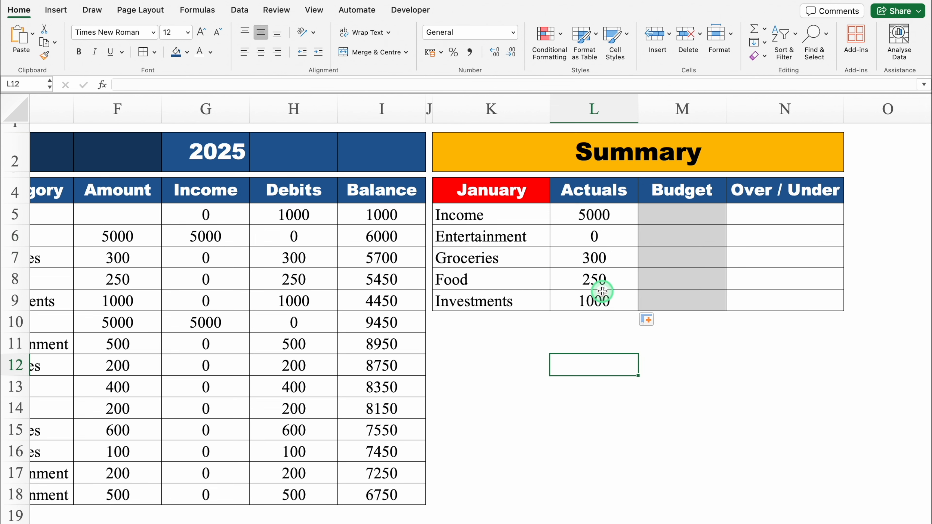
# - Link the Income budget cell M5 to the Income actuals with =L5
pyautogui.click(668, 214)
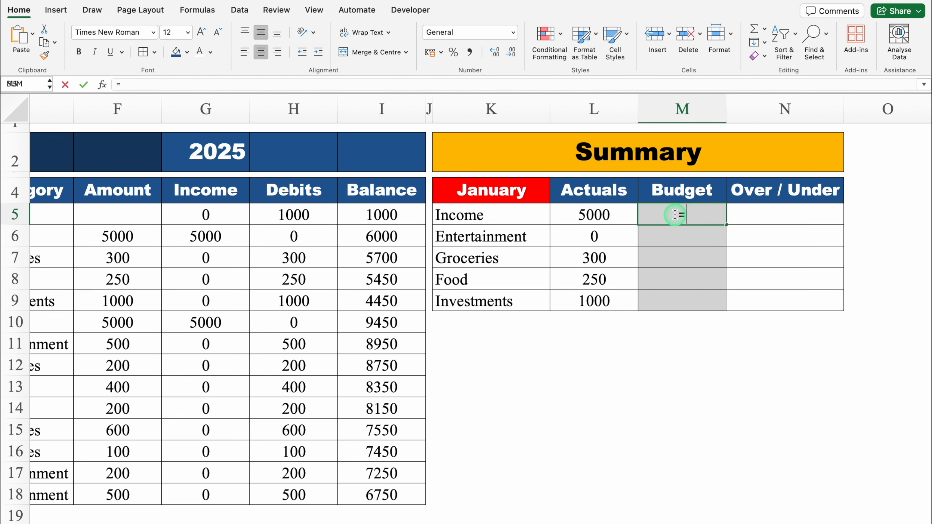
pyautogui.write('=')
pyautogui.click(609, 213)
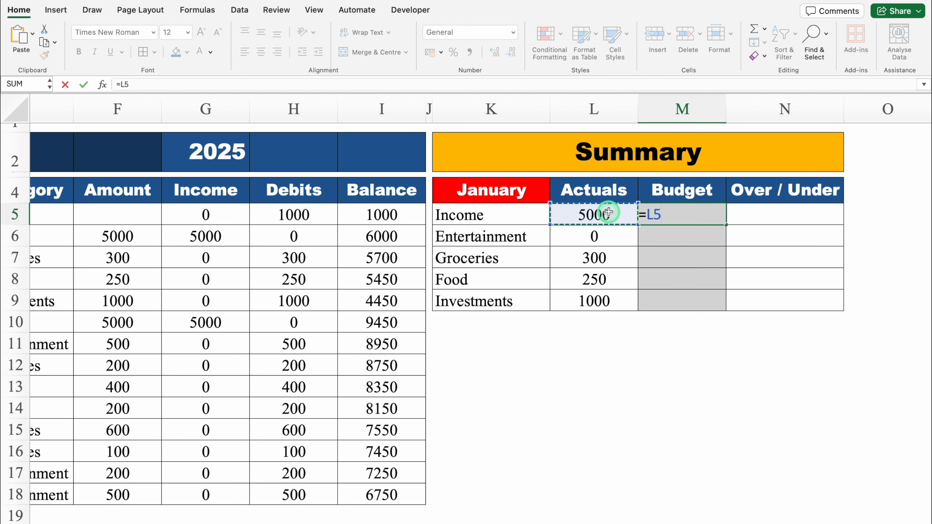
pyautogui.press('Return')
# - Enter the budgets in M5:M9: Income 5000, Entertainment 1000, Groceries 2000, Food 500 and Investments 1000
pyautogui.click(721, 215)
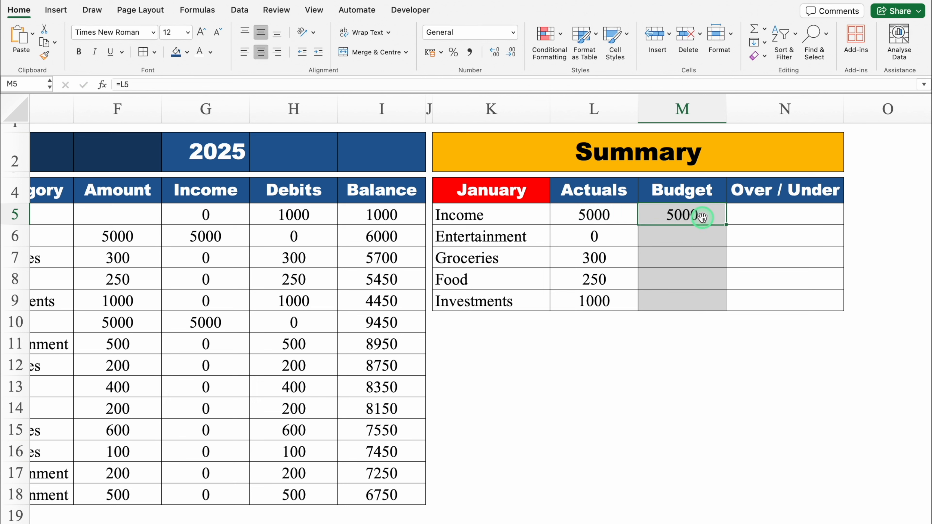
pyautogui.write('5000')
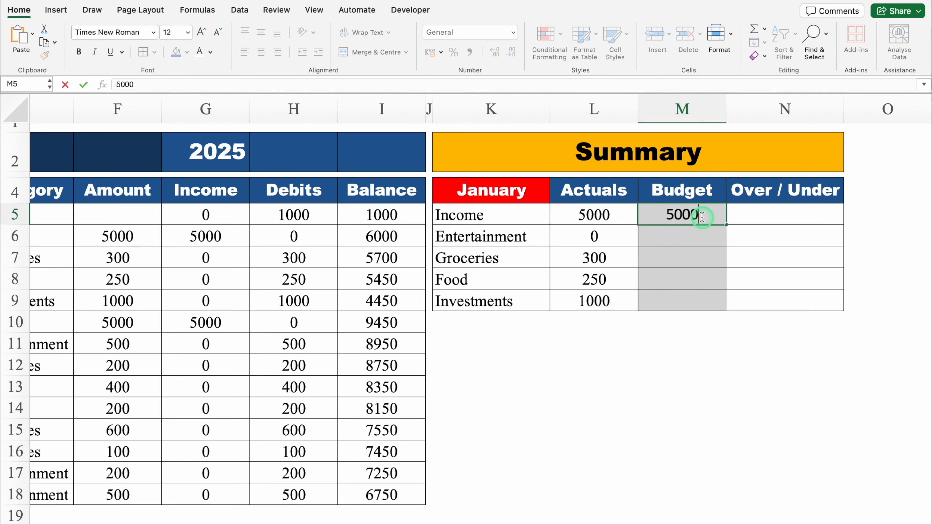
pyautogui.press('Return')
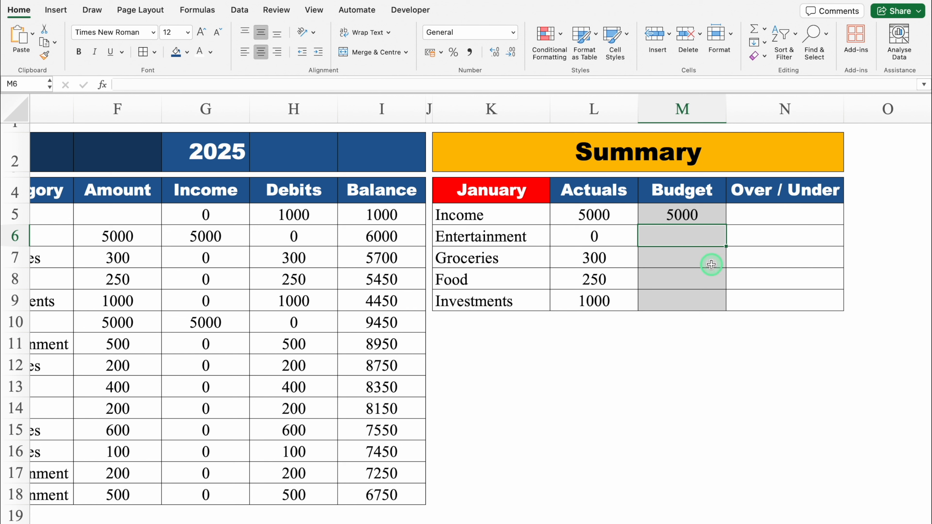
pyautogui.write('1')
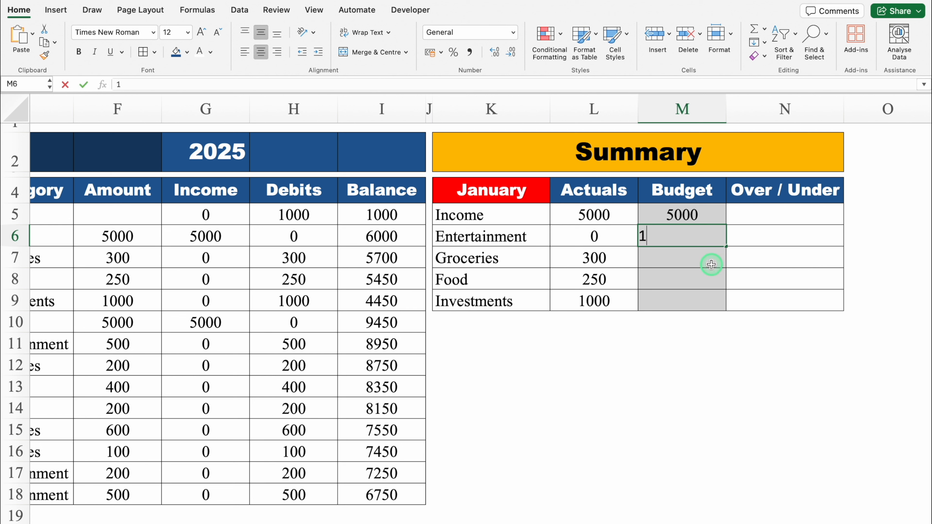
pyautogui.write('000')
pyautogui.press('Return')
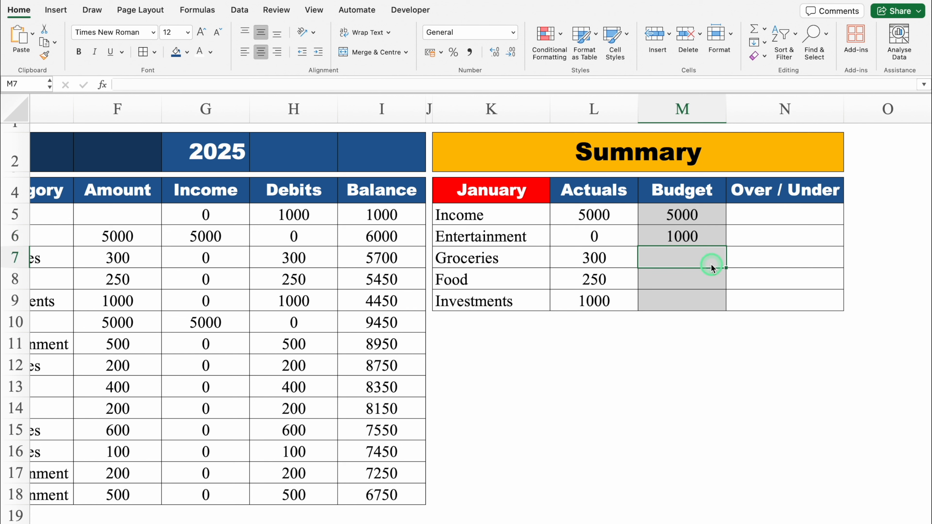
pyautogui.write('2000')
pyautogui.press('Return')
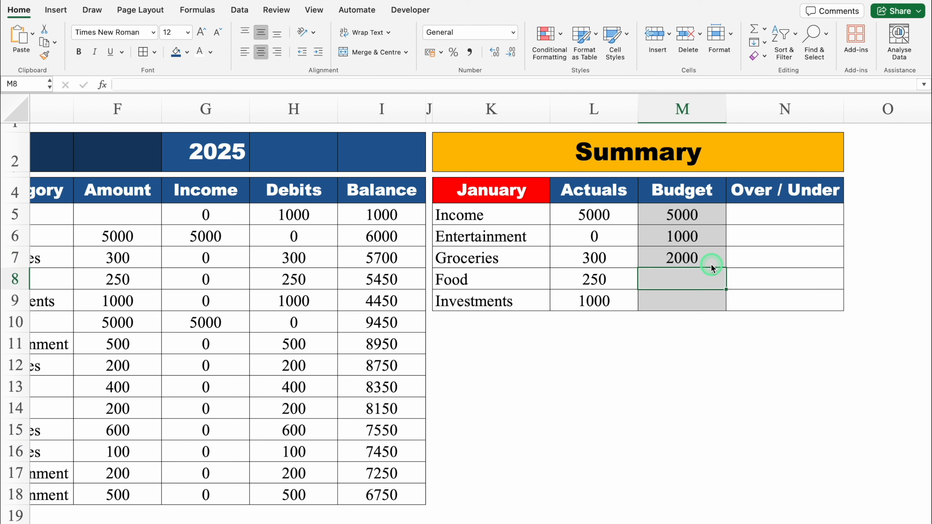
pyautogui.write('500')
pyautogui.press('Return')
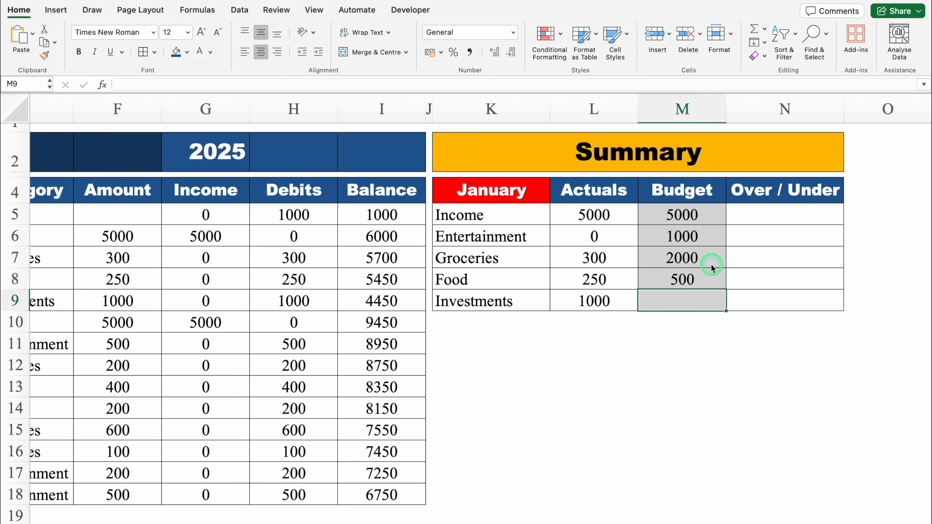
pyautogui.write('1000')
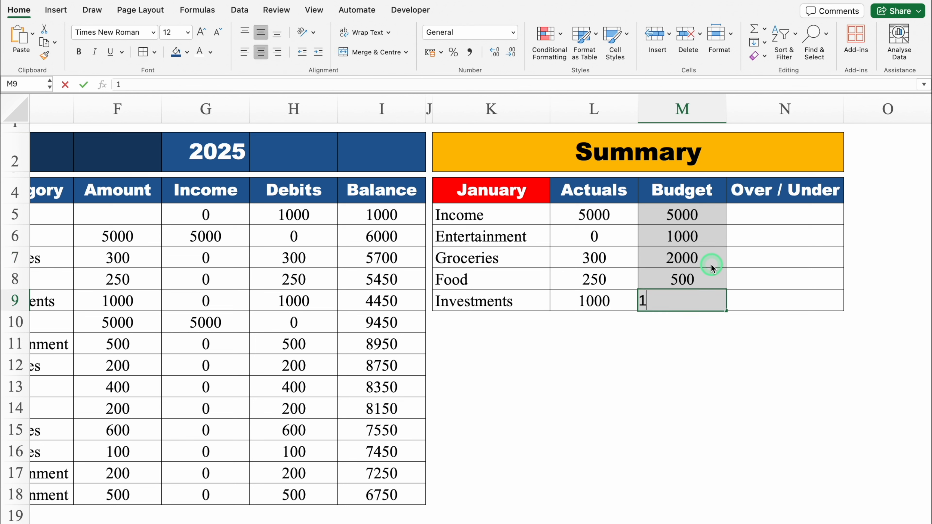
pyautogui.press('Return')
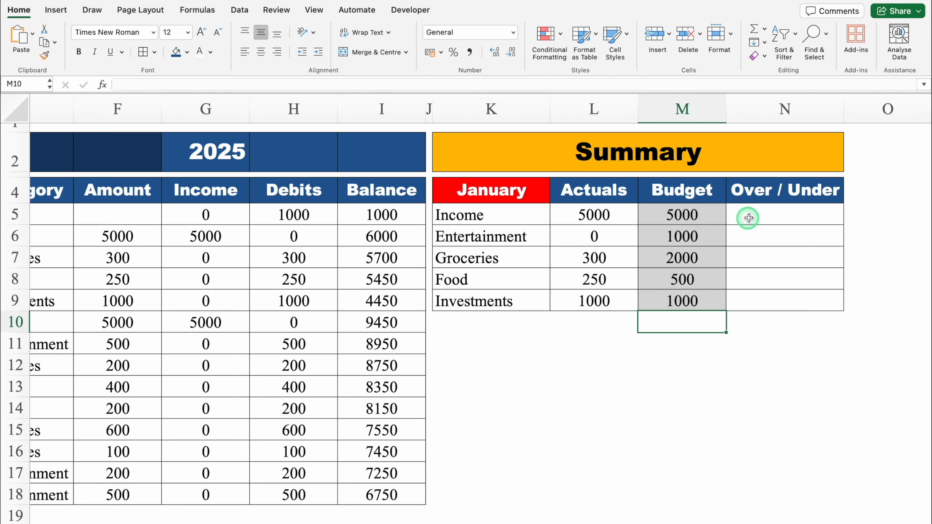
# - Calculate the Over / Under column as budget minus actuals with =M5-L5 in N5, filled down to N9
pyautogui.click(761, 216)
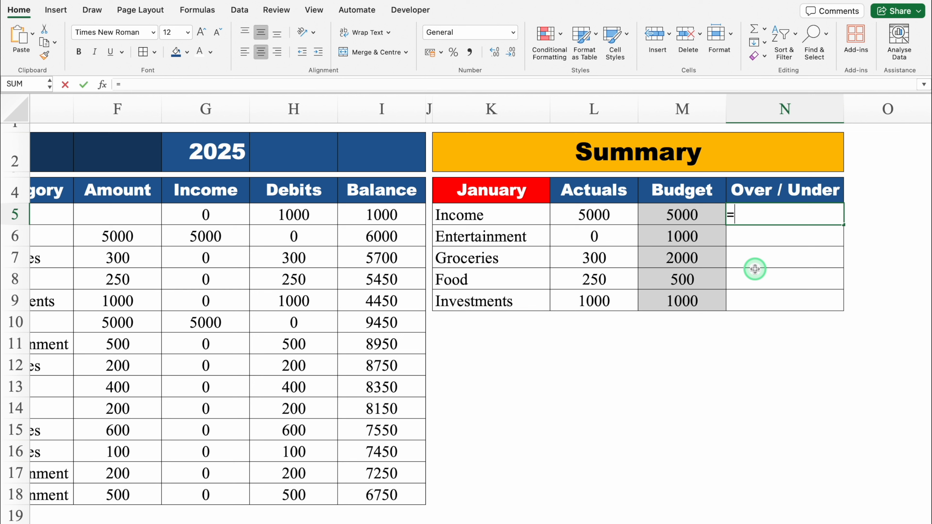
pyautogui.write('=')
pyautogui.click(690, 215)
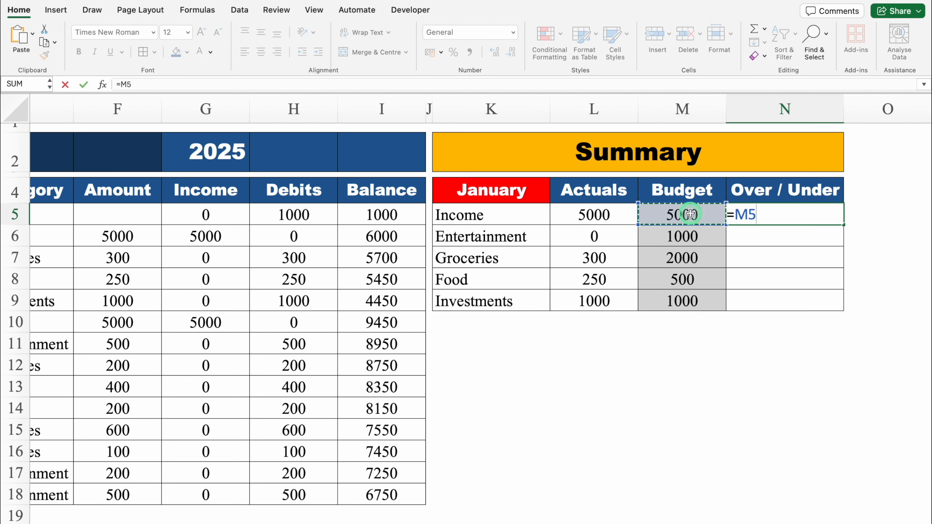
pyautogui.write('-')
pyautogui.click(620, 212)
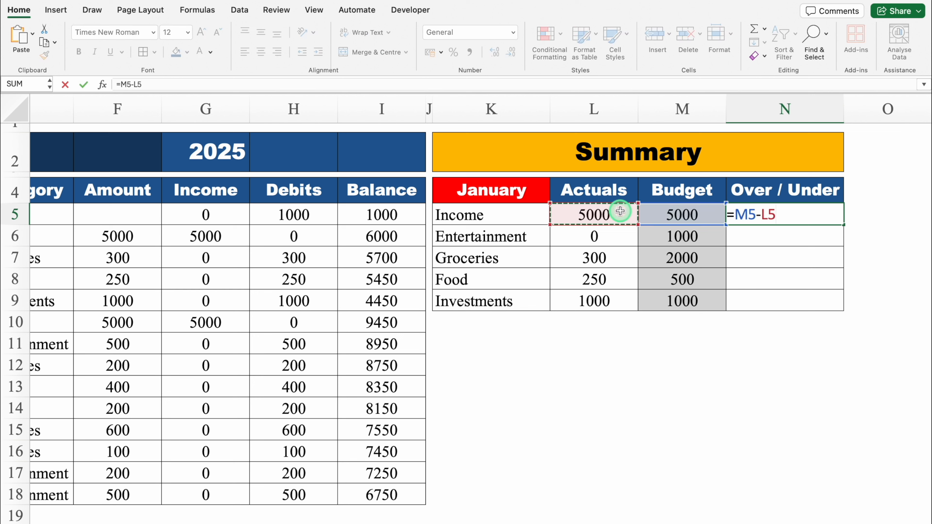
pyautogui.press('Return')
pyautogui.click(771, 213)
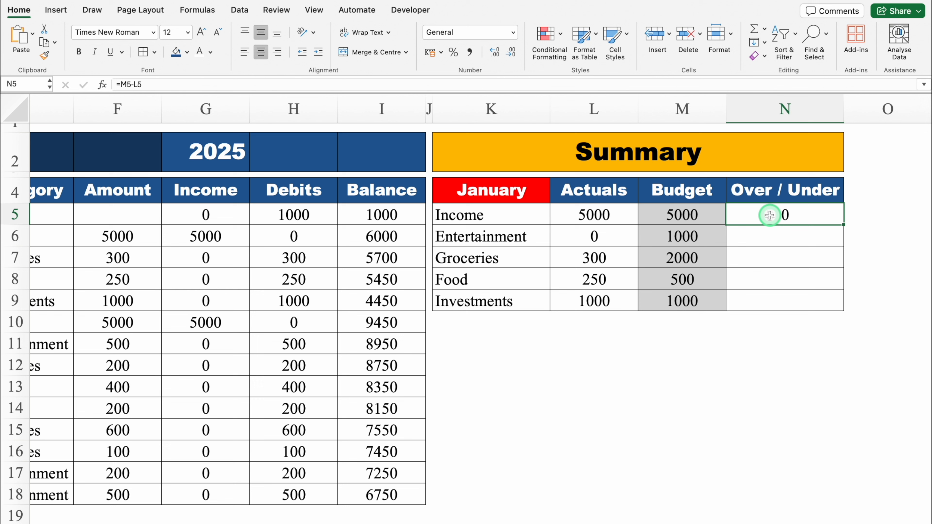
pyautogui.doubleClick(843, 224)
pyautogui.click(809, 237)
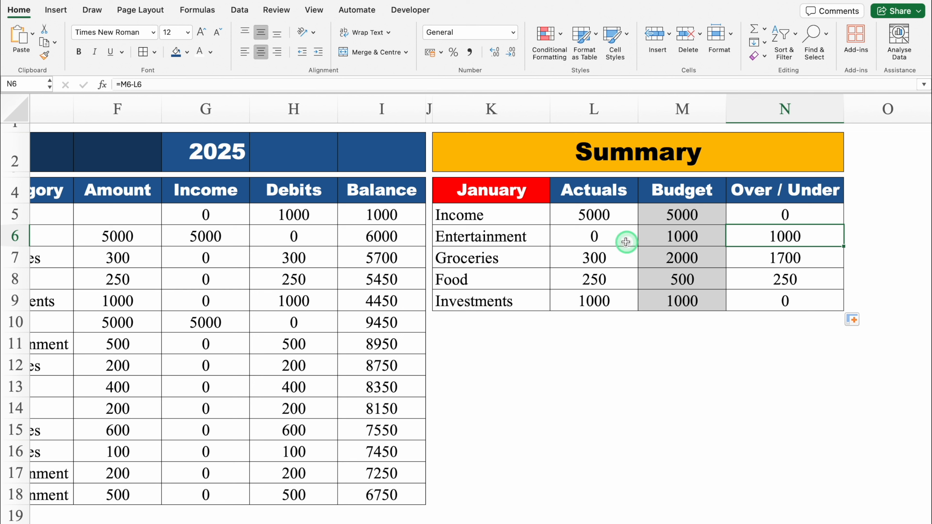
pyautogui.click(680, 253)
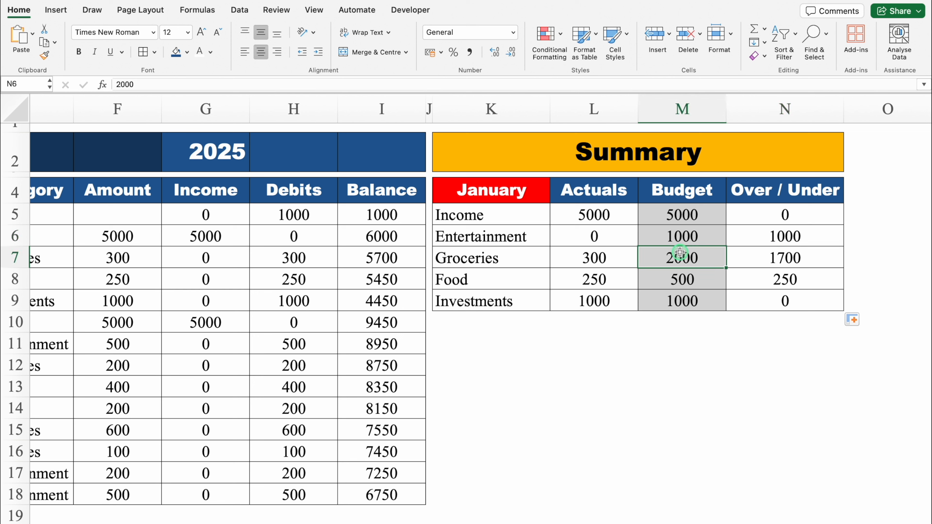
pyautogui.click(492, 216)
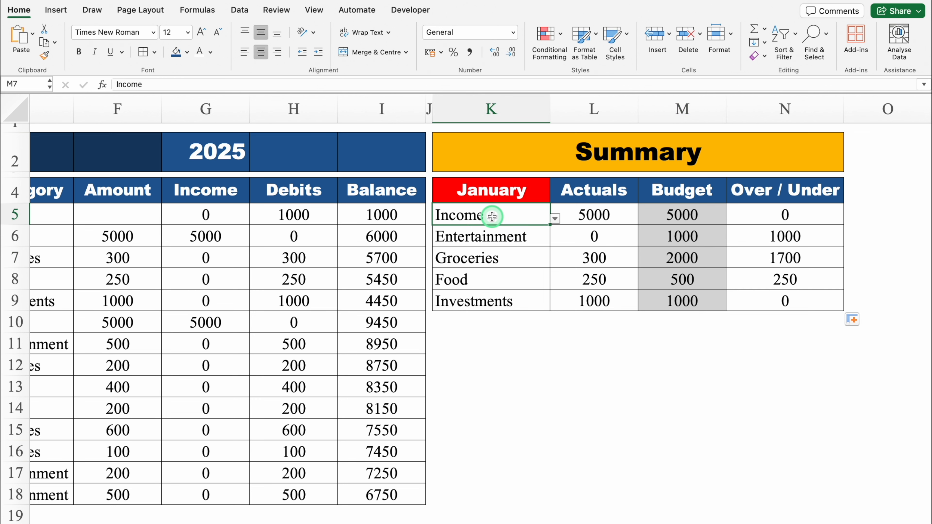
# - Insert a column chart of the summary categories and their actuals in K5:L9
pyautogui.moveTo(492, 217); pyautogui.dragTo(575, 299)
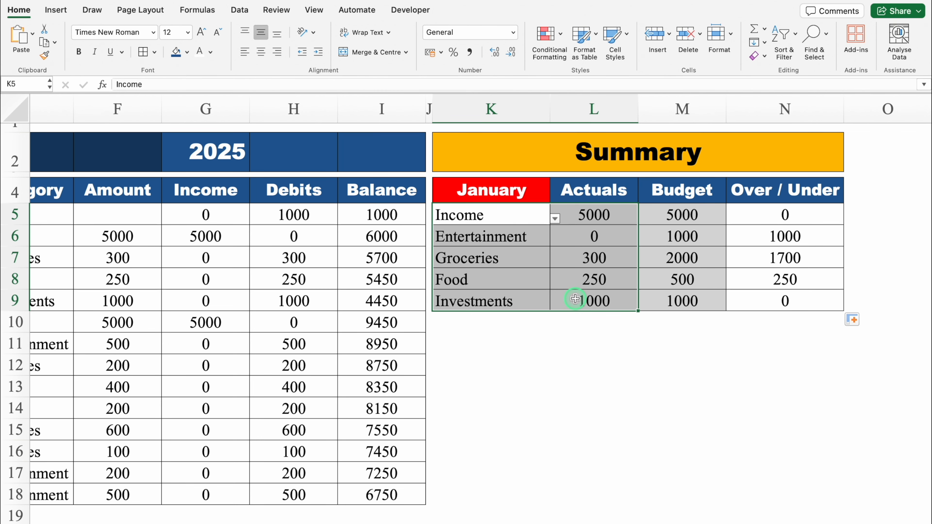
pyautogui.hotkey('alt', 'F1')
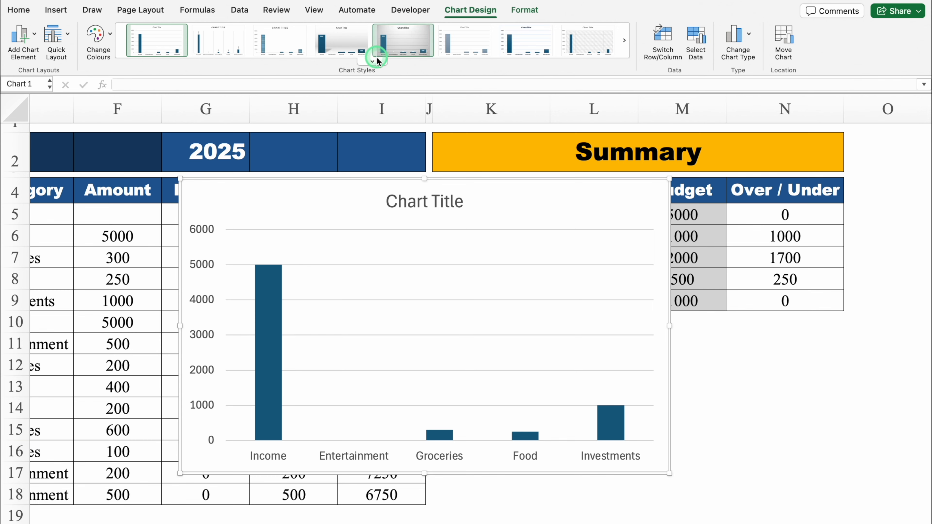
# - Try the light grey gradient chart style with shadowed columns on the new chart
pyautogui.click(375, 61)
pyautogui.click(235, 234)
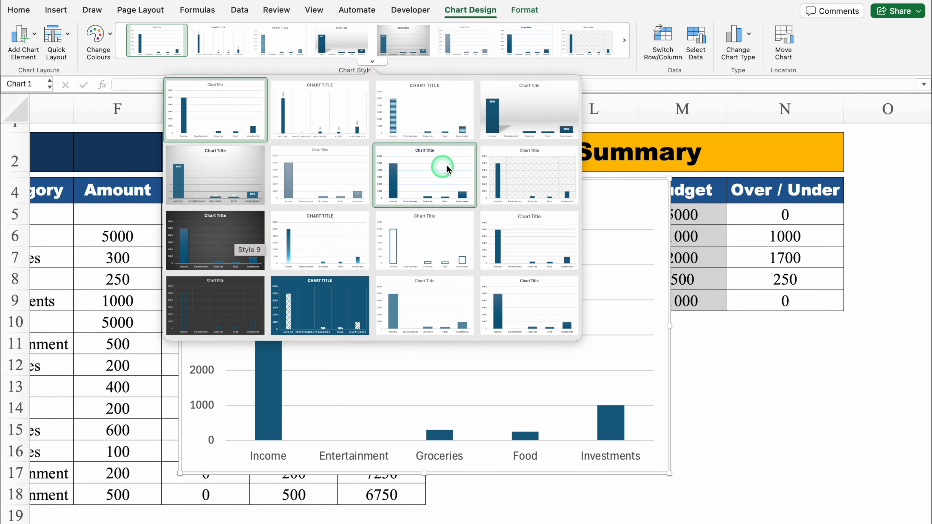
pyautogui.click(512, 121)
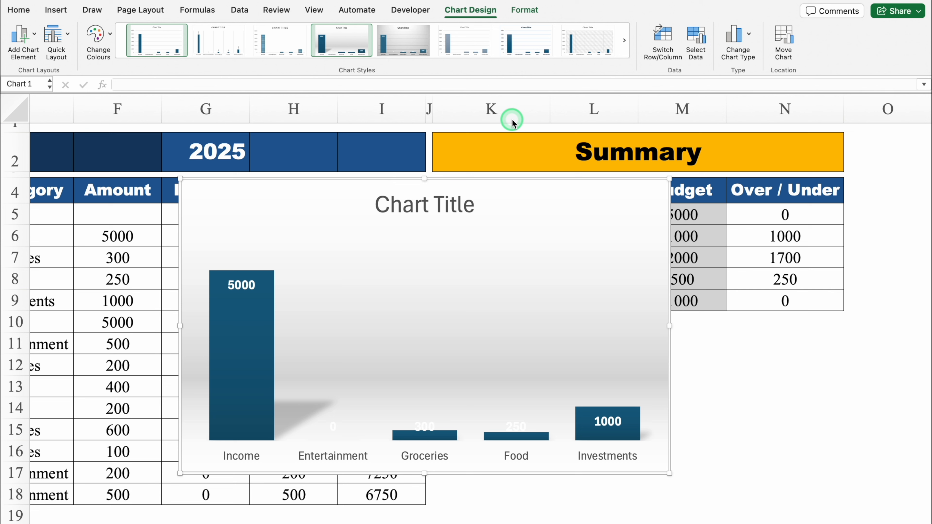
pyautogui.click(359, 348)
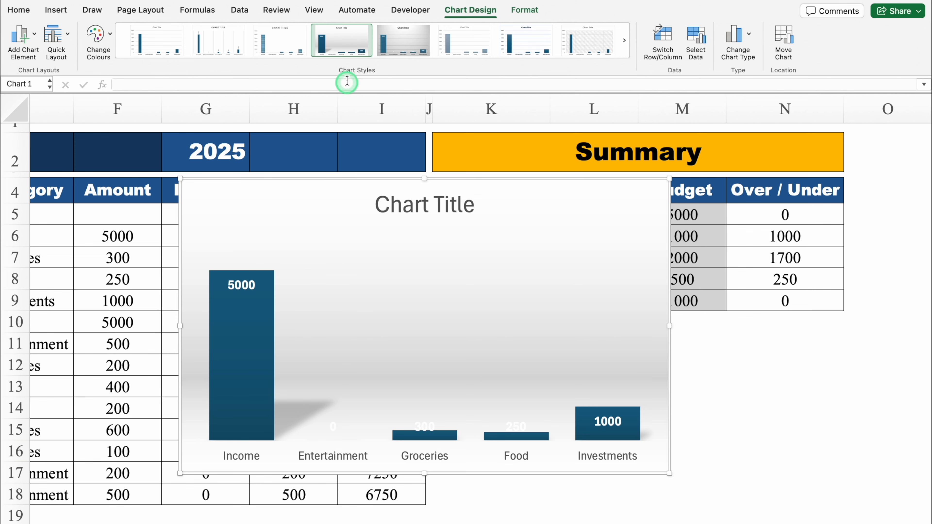
# - Apply the dark grey chart style, Style 9, to the column chart
pyautogui.click(372, 61)
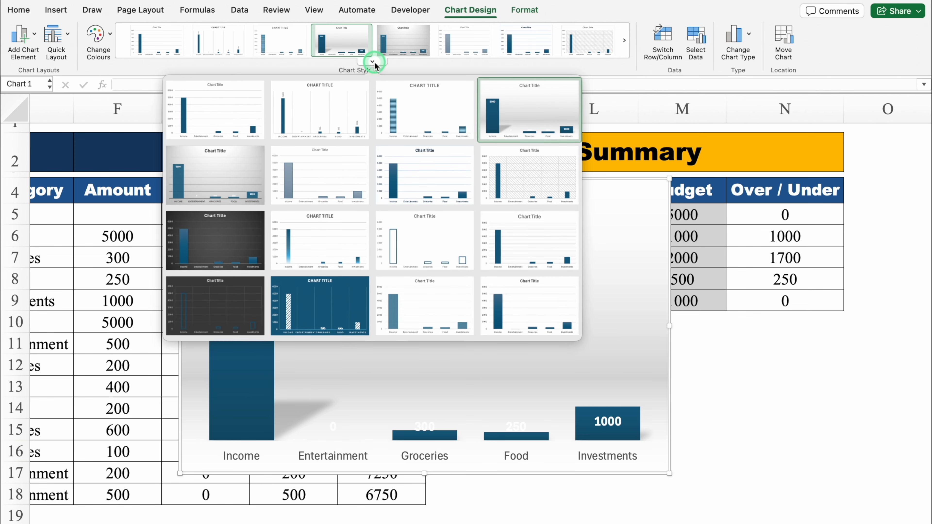
pyautogui.click(213, 240)
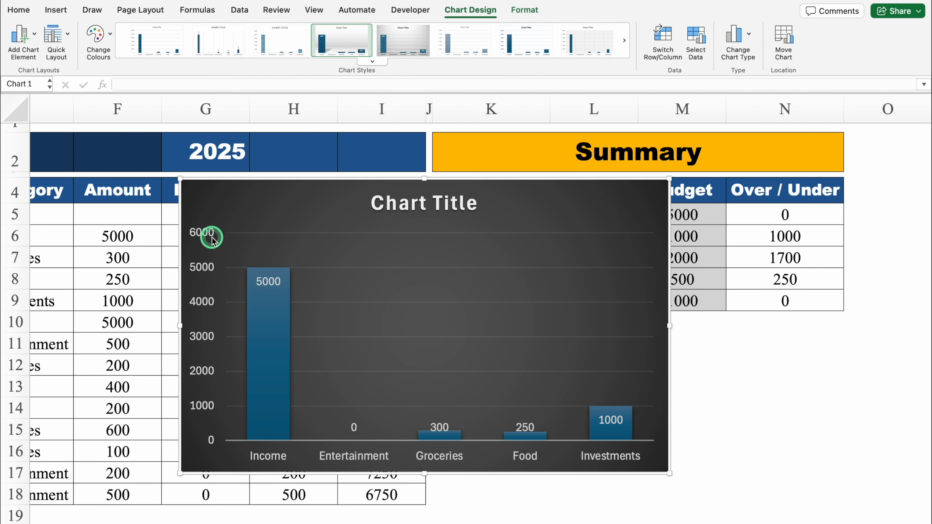
# - Remove the horizontal gridlines and the vertical value axis from the chart
pyautogui.click(369, 271)
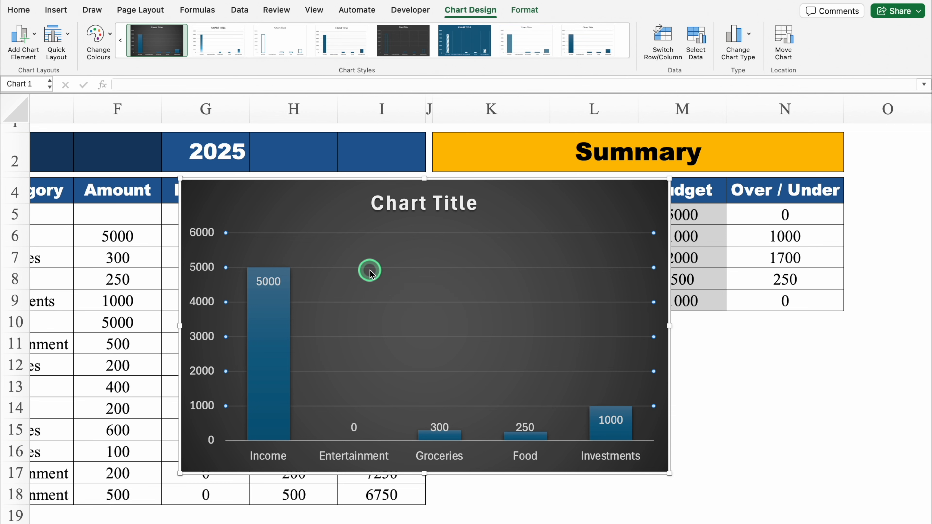
pyautogui.press('Delete')
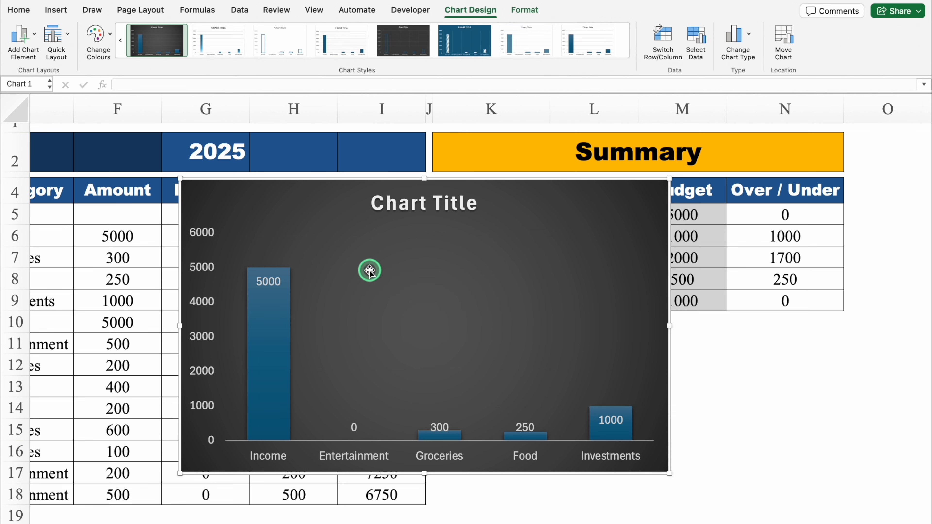
pyautogui.click(209, 242)
pyautogui.click(212, 230)
pyautogui.press('Delete')
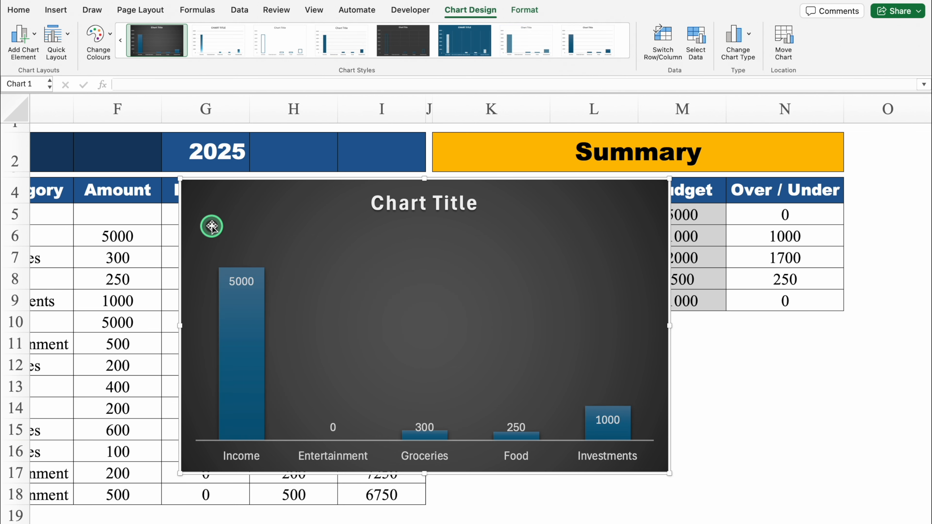
# - Change the chart title to "Income vs Debits"
pyautogui.click(444, 202)
pyautogui.click(474, 203)
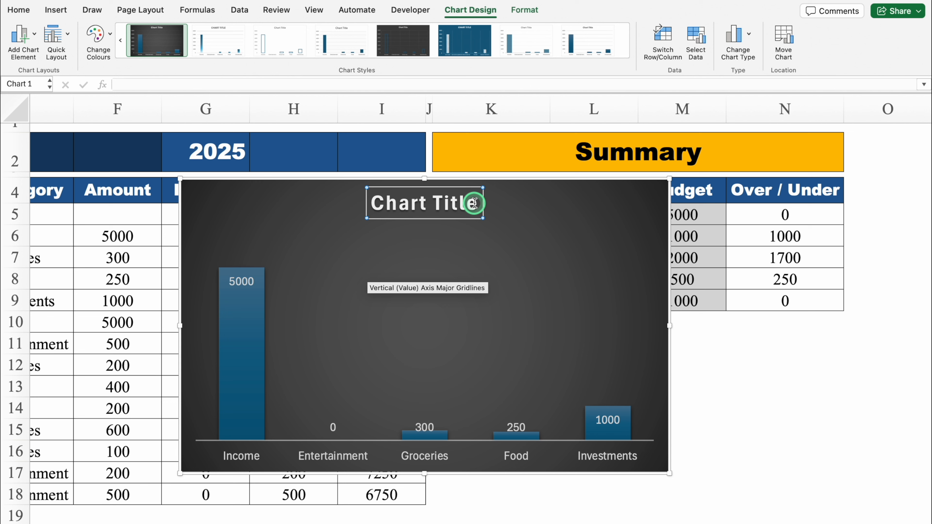
pyautogui.tripleClick(475, 203)
pyautogui.write('Income vs De')
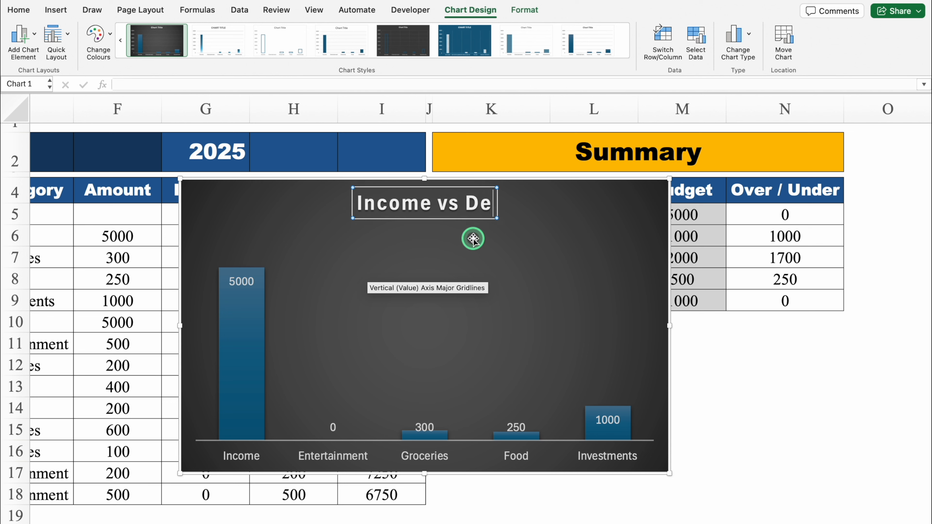
pyautogui.write('bits')
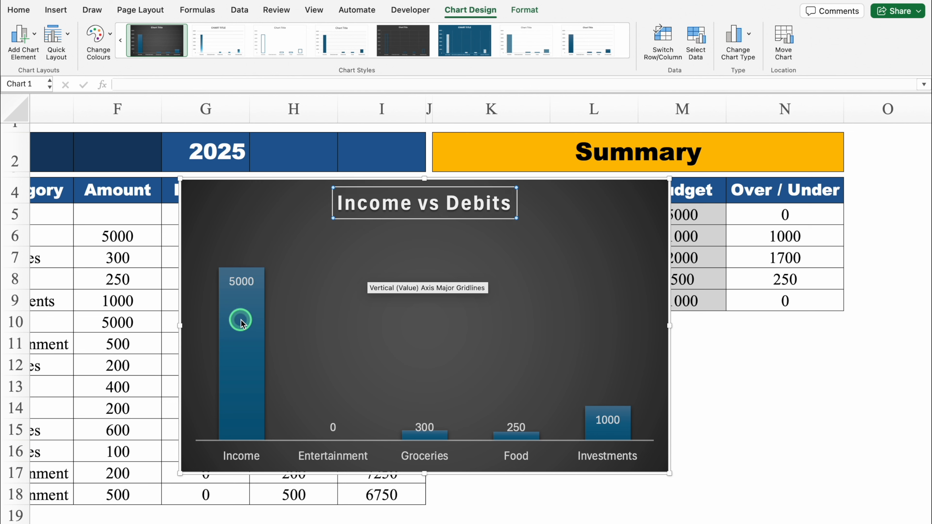
# - Fill only the chart's Income column with standard green
pyautogui.click(240, 323)
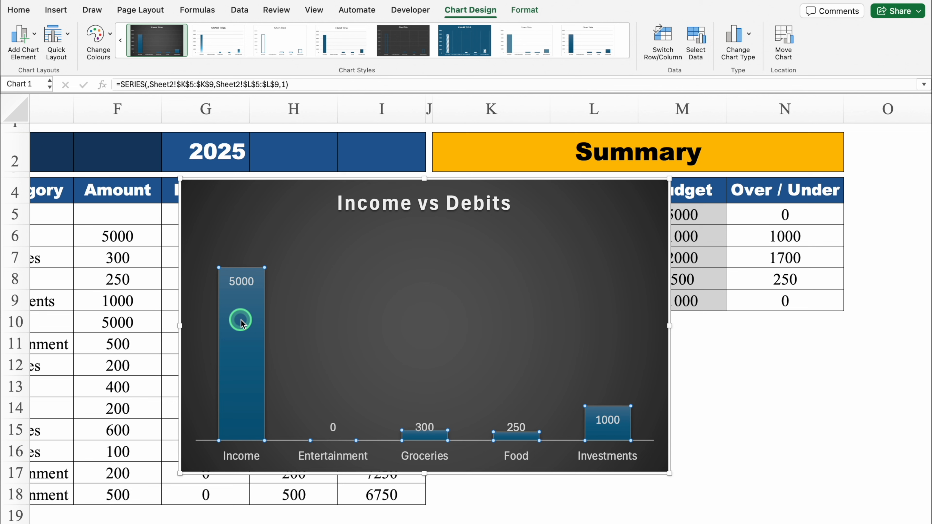
pyautogui.click(241, 323)
pyautogui.click(525, 11)
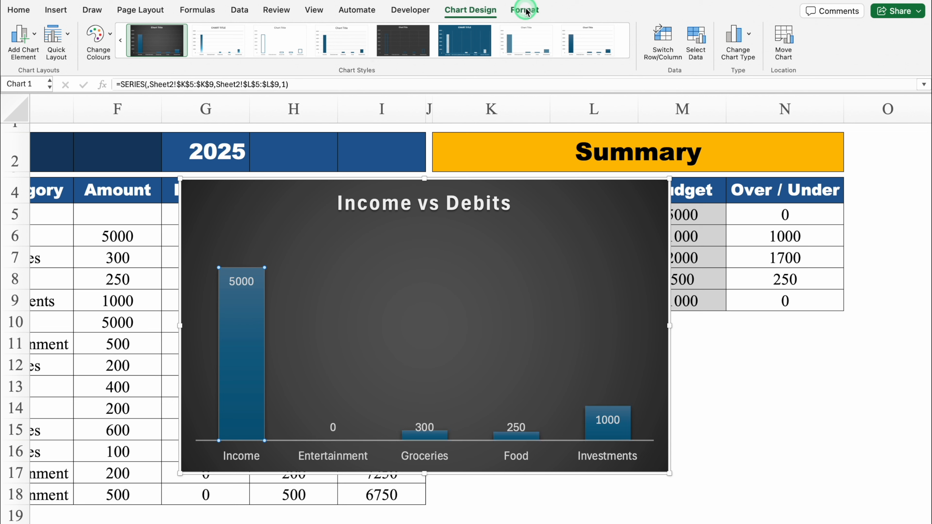
pyautogui.click(372, 42)
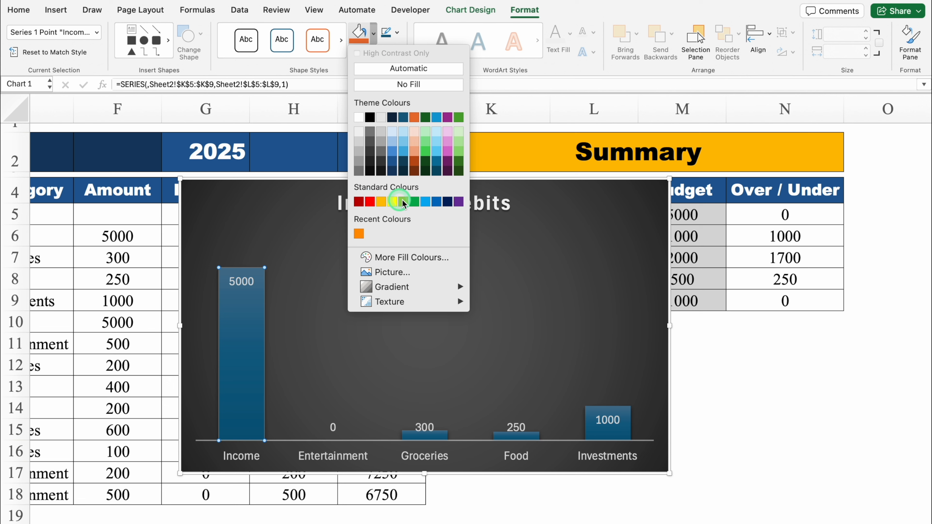
pyautogui.click(415, 201)
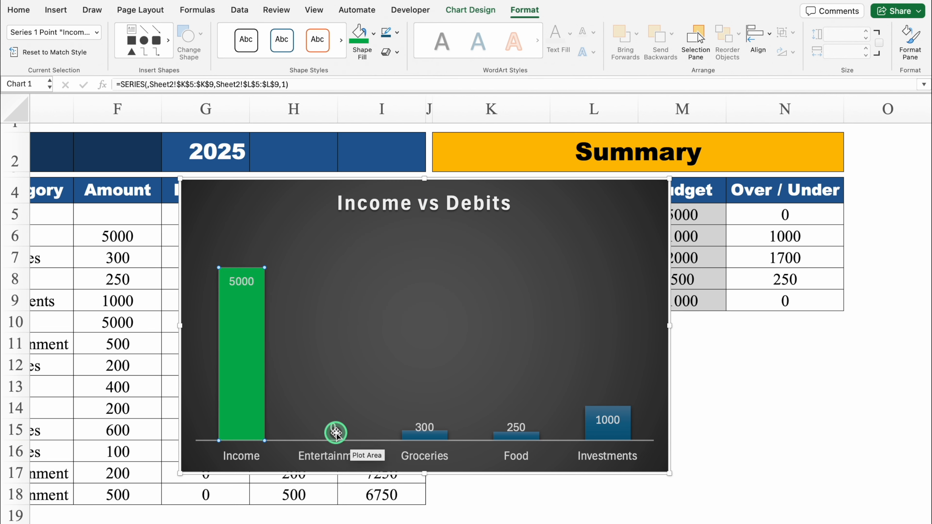
# - Fill only the chart's Groceries column with standard light blue
pyautogui.click(435, 436)
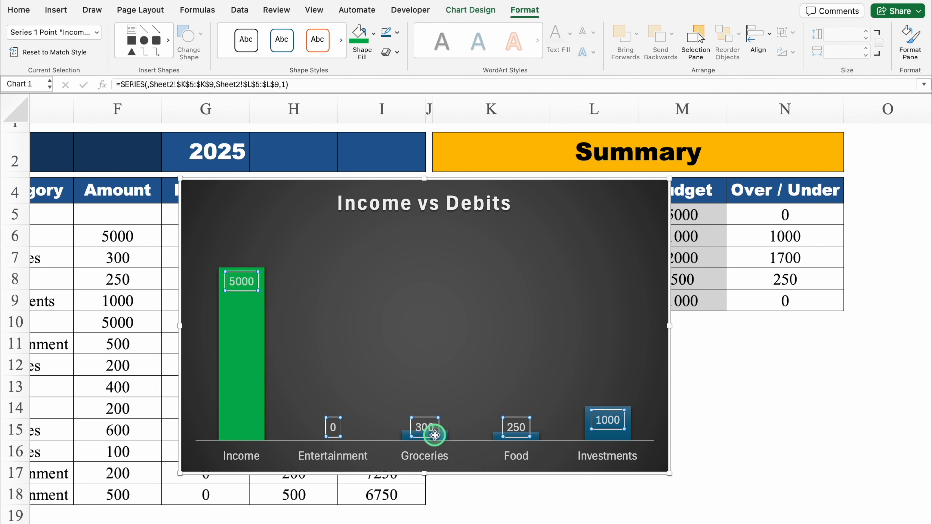
pyautogui.click(443, 437)
pyautogui.click(446, 436)
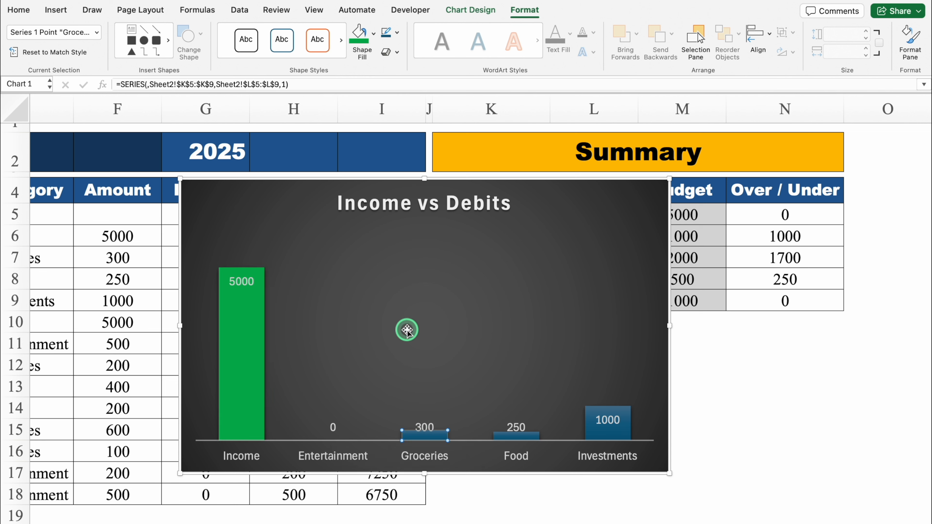
pyautogui.click(373, 34)
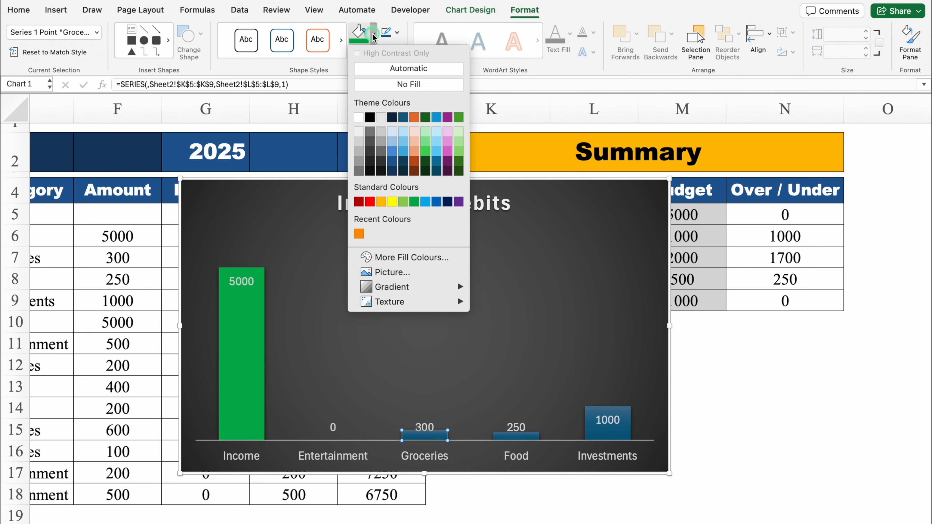
pyautogui.click(428, 202)
# - Fill only the chart's Food column with the recently used orange
pyautogui.click(526, 436)
pyautogui.click(534, 437)
pyautogui.click(535, 437)
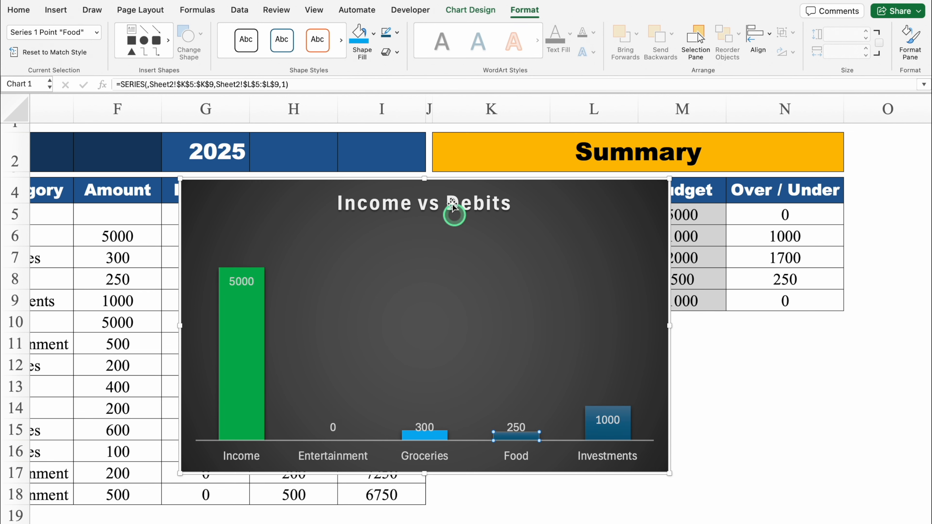
pyautogui.click(374, 41)
pyautogui.click(360, 234)
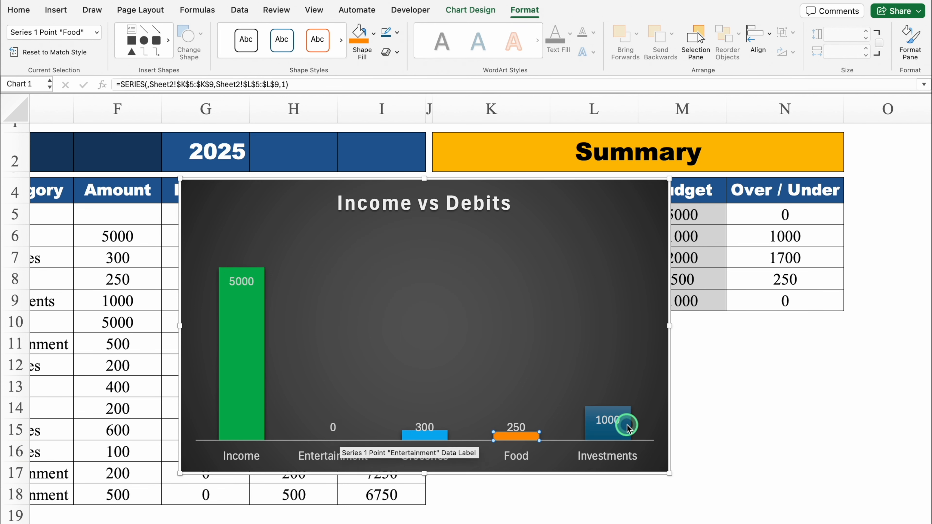
# - Fill only the chart's Investments column with purple
pyautogui.click(624, 423)
pyautogui.click(375, 34)
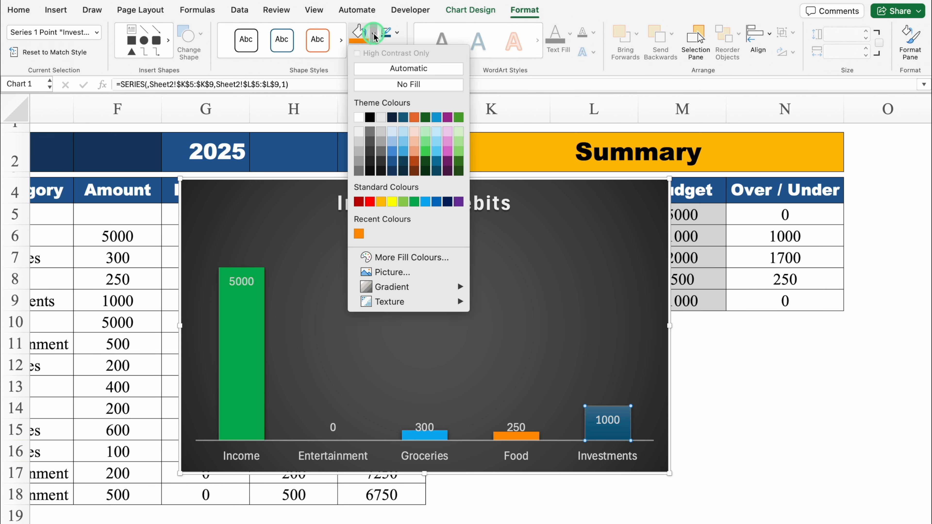
pyautogui.click(381, 202)
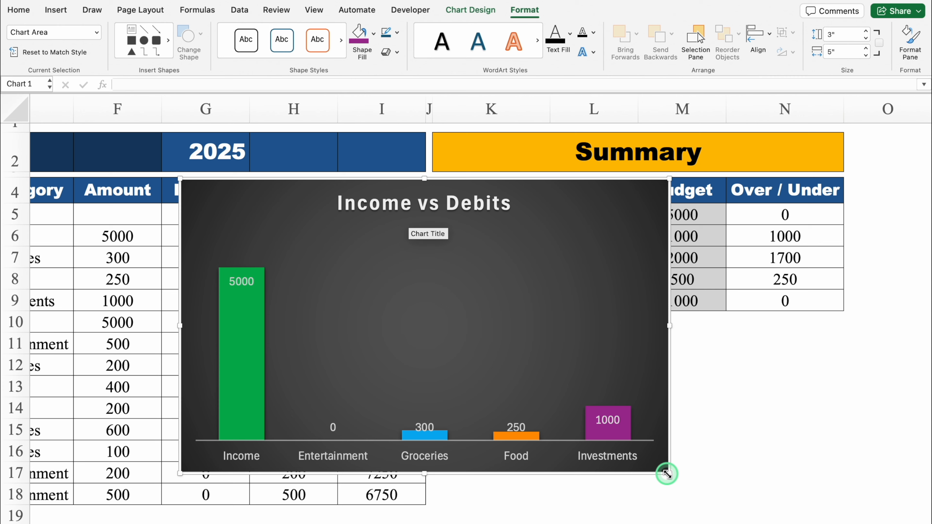
# - Shrink the chart to about 3.57 by 1.93 inches and place it directly below the summary table
pyautogui.moveTo(667, 474); pyautogui.dragTo(530, 367)
pyautogui.moveTo(380, 180); pyautogui.dragTo(632, 324)
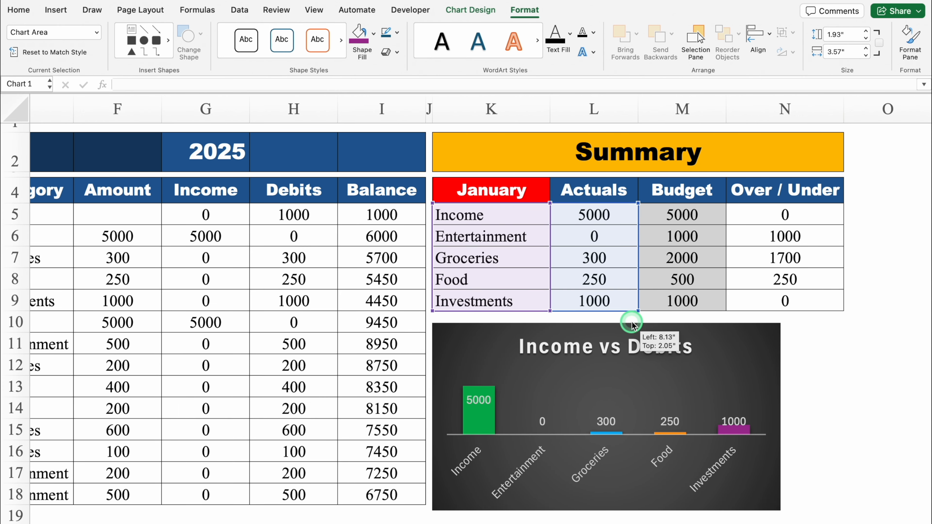
# - Switch the summary month in K4 to February
pyautogui.click(510, 192)
pyautogui.click(555, 197)
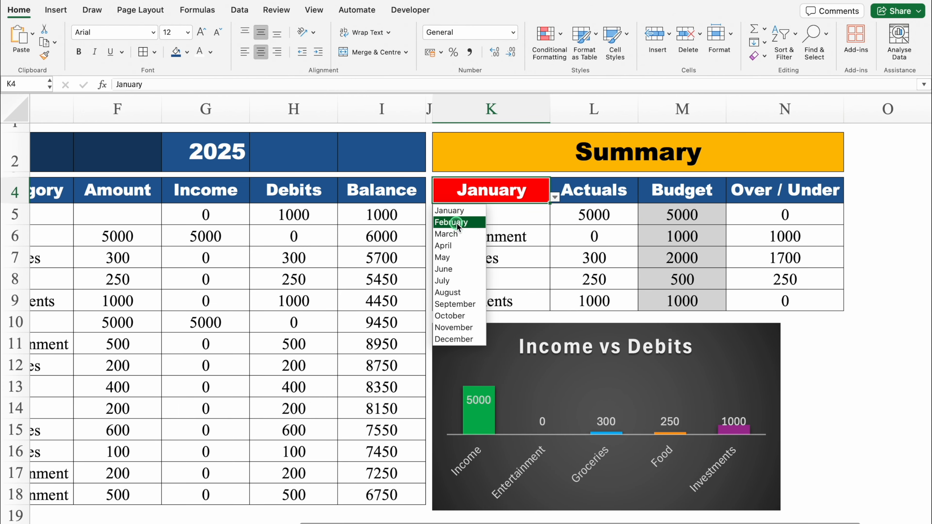
pyautogui.click(457, 223)
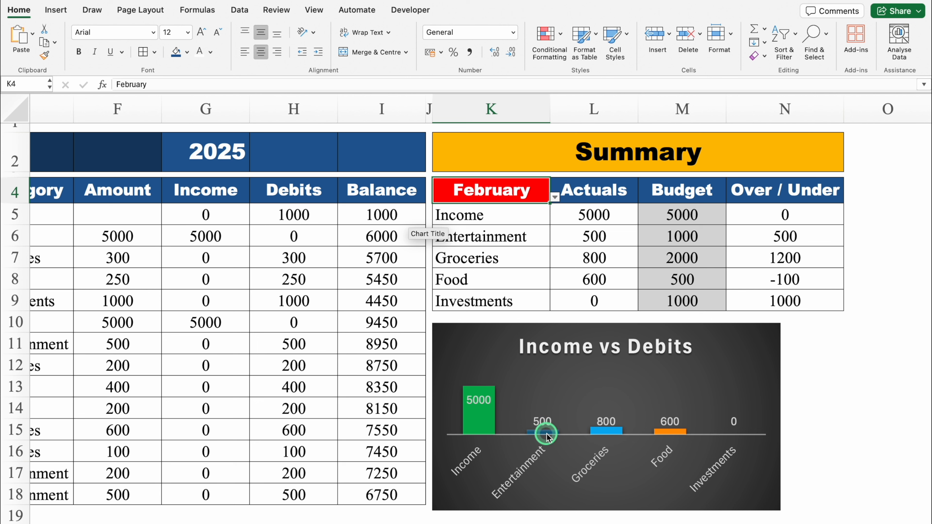
# - Move the chart up over the transaction table's Income to Balance columns and reduce its width
pyautogui.click(590, 323)
pyautogui.moveTo(589, 324); pyautogui.dragTo(370, 170)
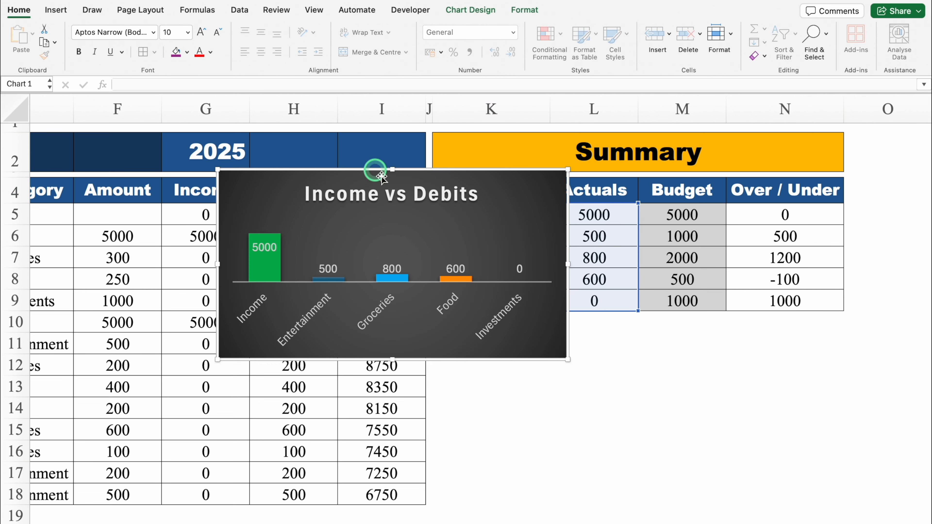
pyautogui.moveTo(569, 358); pyautogui.dragTo(479, 360)
# - Fill only the chart's Entertainment column with a brighter blue
pyautogui.click(360, 420)
pyautogui.click(188, 56)
pyautogui.click(258, 217)
pyautogui.click(451, 175)
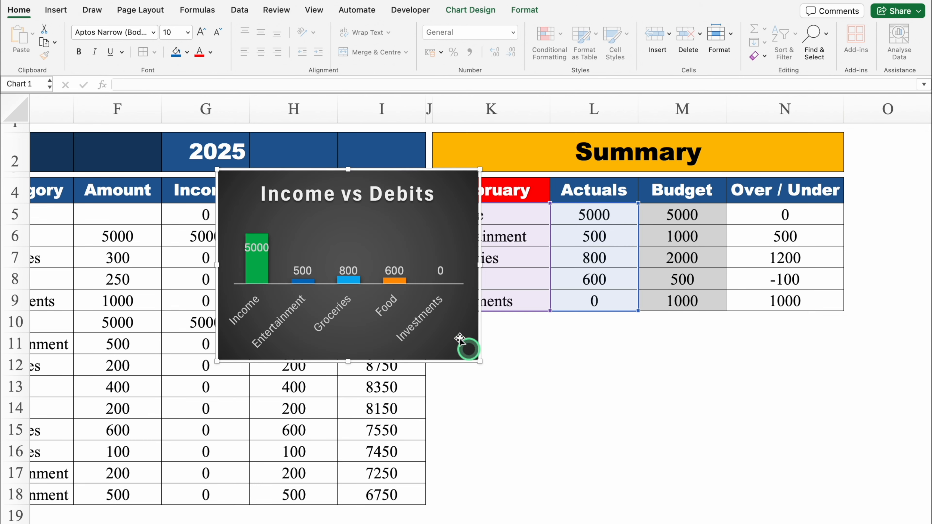
# - Place the chart back beneath the summary table and stretch it to the table's full width, ending at row 18
pyautogui.moveTo(347, 357); pyautogui.dragTo(347, 334)
pyautogui.moveTo(335, 168); pyautogui.dragTo(546, 315)
pyautogui.moveTo(559, 484); pyautogui.dragTo(558, 506)
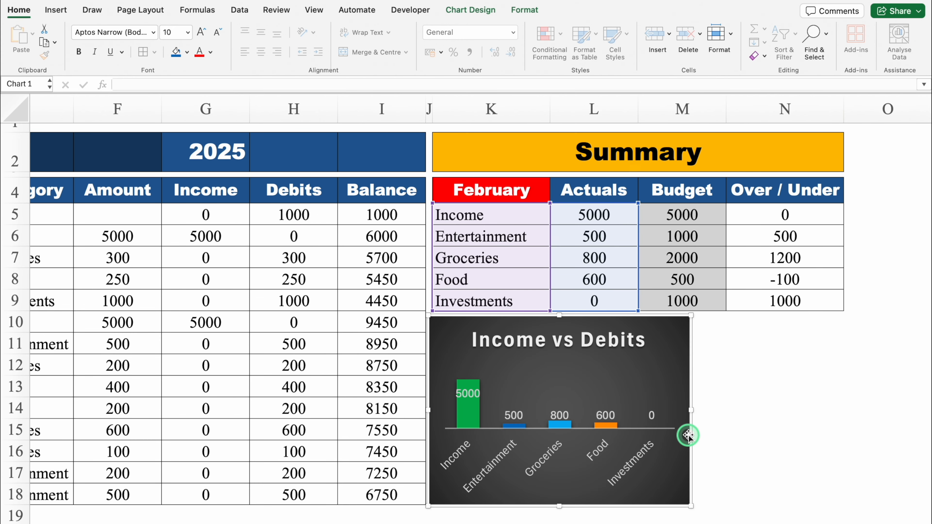
pyautogui.moveTo(691, 411); pyautogui.dragTo(842, 410)
pyautogui.click(893, 384)
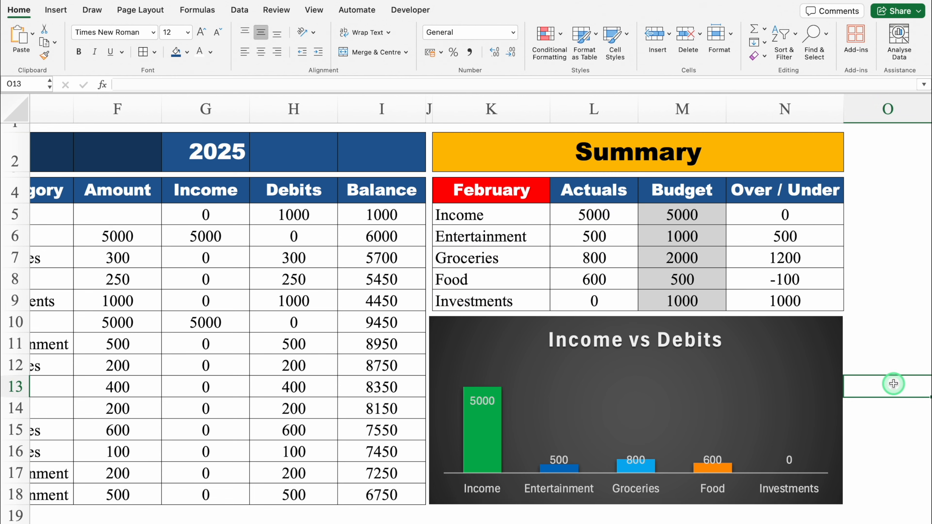
# - Merge and centre the Family Budget title across B2:F2 and the 2025 title across G2:I2
pyautogui.hscroll(-10, 894, 384)
pyautogui.moveTo(82, 152); pyautogui.dragTo(500, 145)
pyautogui.click(374, 52)
pyautogui.moveTo(594, 151); pyautogui.dragTo(771, 151)
pyautogui.click(374, 52)
# - Change the cell borders of the merged Family Budget and 2025 titles in B2:I2
pyautogui.click(132, 141)
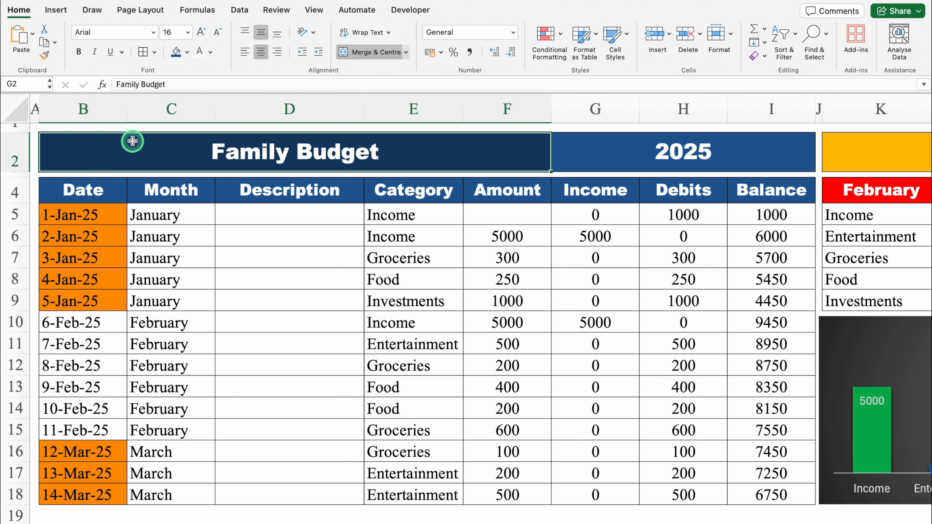
pyautogui.moveTo(446, 137); pyautogui.dragTo(683, 147)
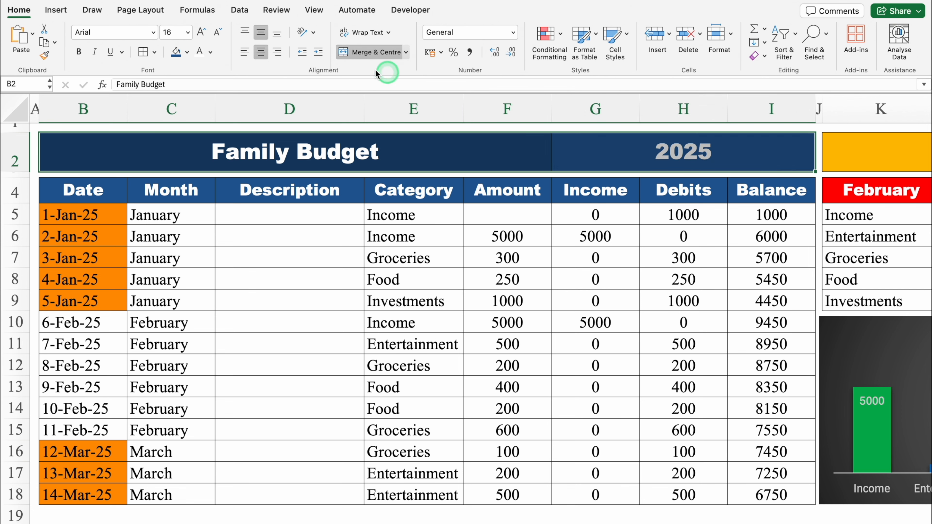
pyautogui.click(155, 52)
pyautogui.click(204, 179)
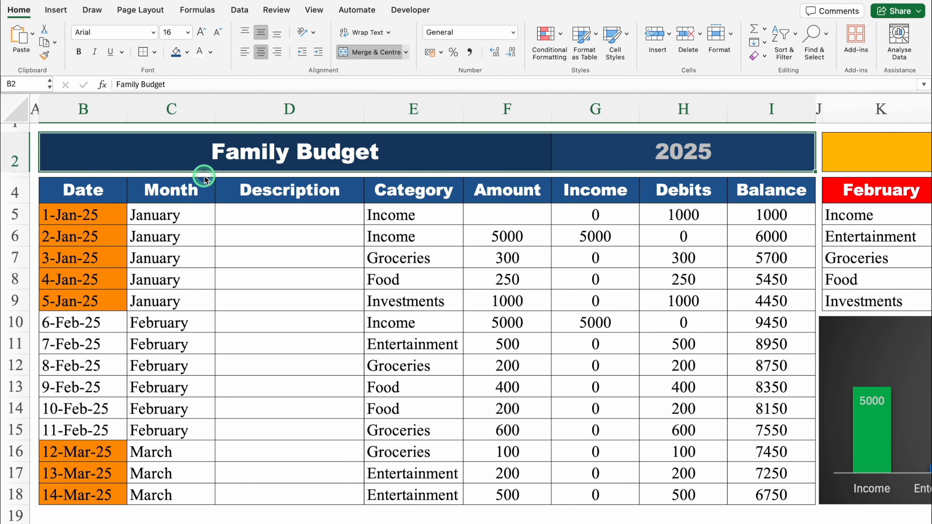
pyautogui.click(279, 215)
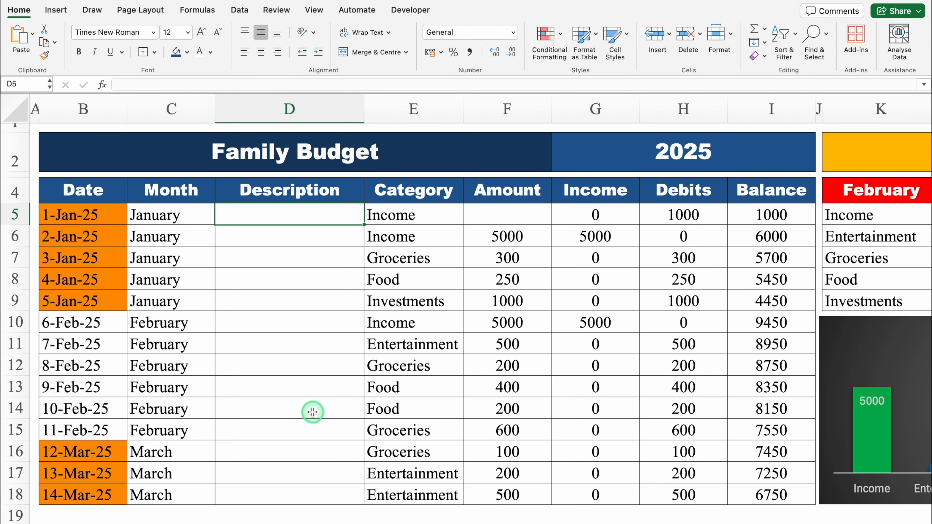